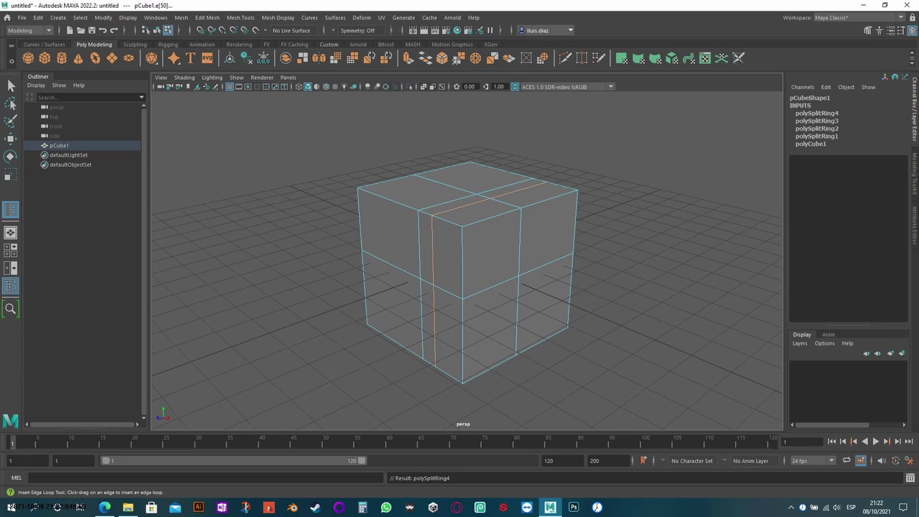
Step: Remove the extra edge loop and nudge the vertical edge slightly left in the top view
key(q)
key(ctrl+z)
key(space)
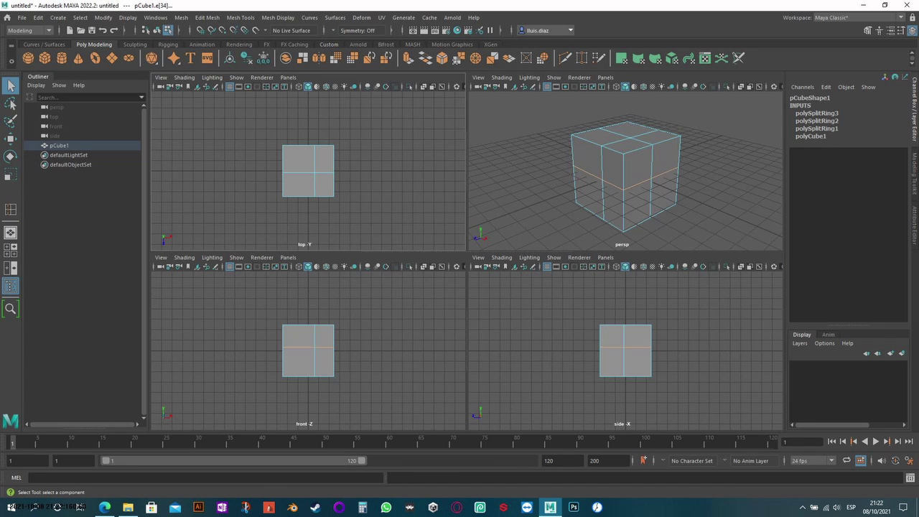
key(space)
click(479, 237)
key(w)
drag(528, 260, 515, 261)
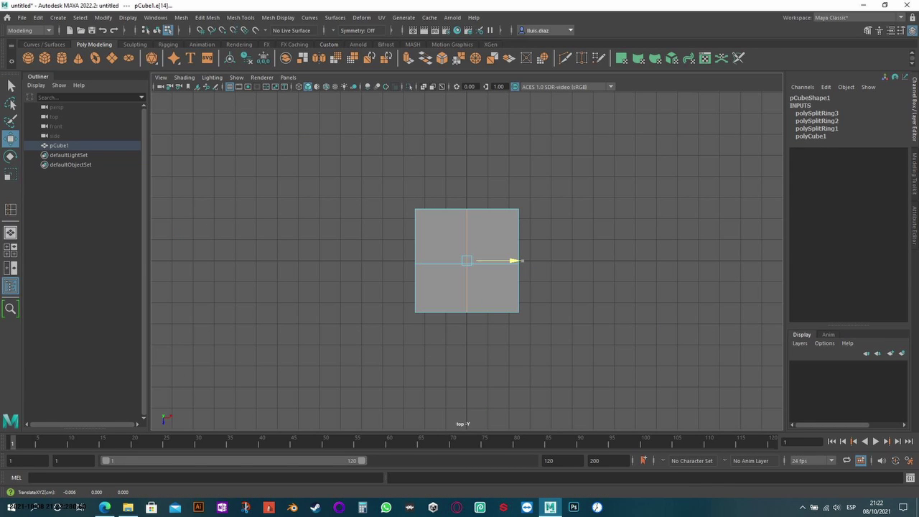
click(442, 261)
Step: Extrude the cube's left faces outward to lengthen the box
key(space)
key(space)
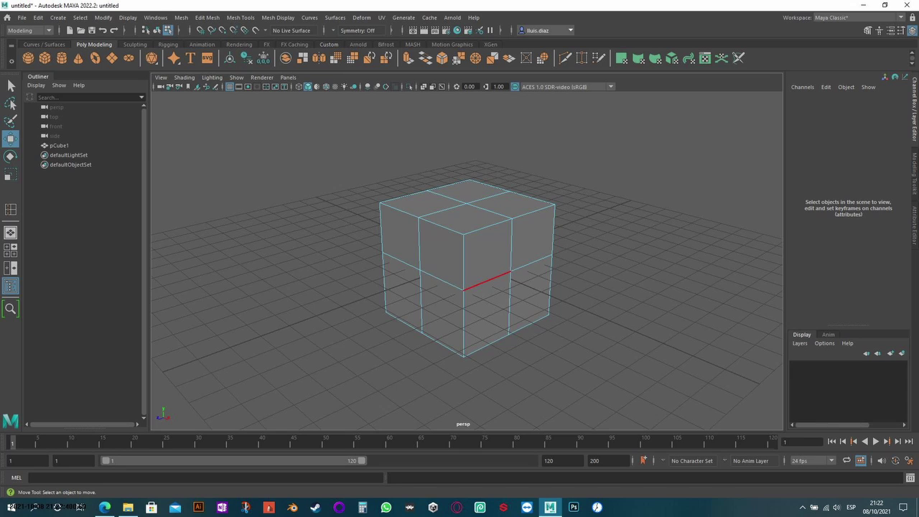
click(401, 295)
shift+click(402, 295)
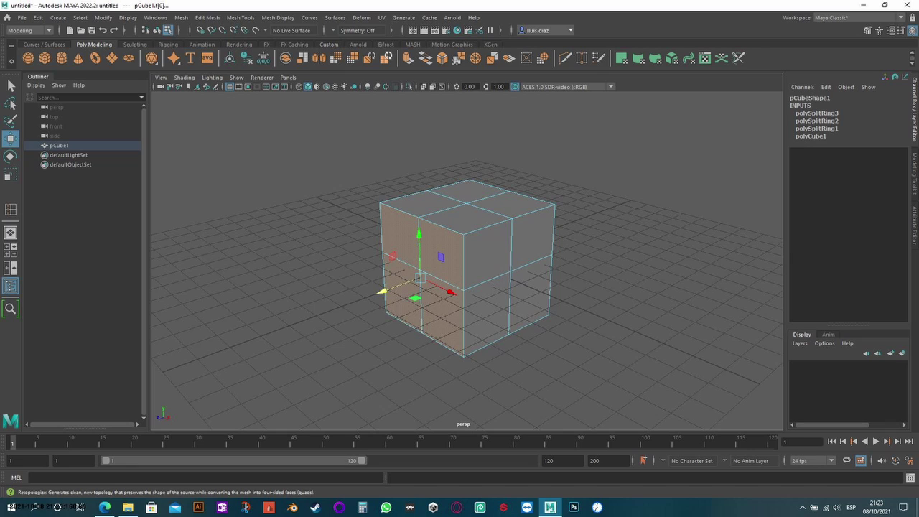
click(408, 58)
mouse_move(381, 293)
mouse_down()
mouse_move(347, 312)
mouse_move(355, 310)
mouse_up()
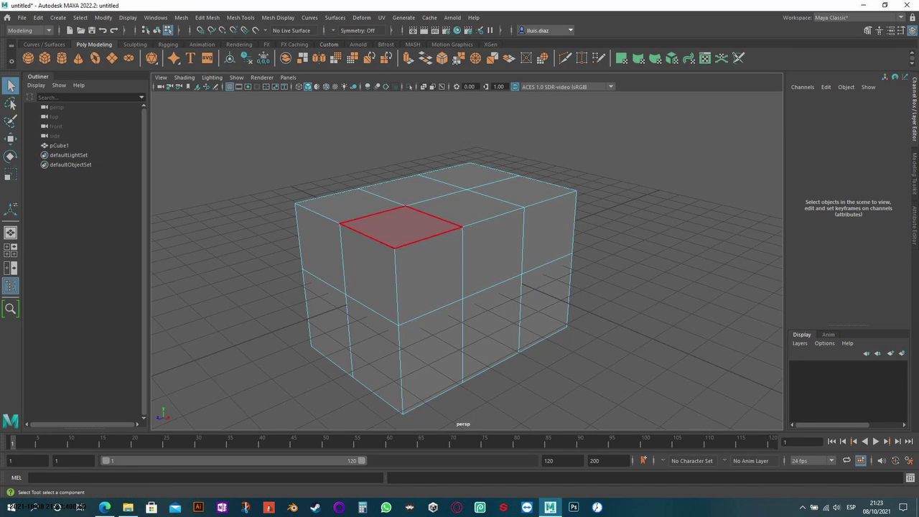
Step: Extrude a thin rim on the top faces and raise the ridge edge into a gable roof
double_click(431, 198)
key(w)
drag(438, 169, 439, 125)
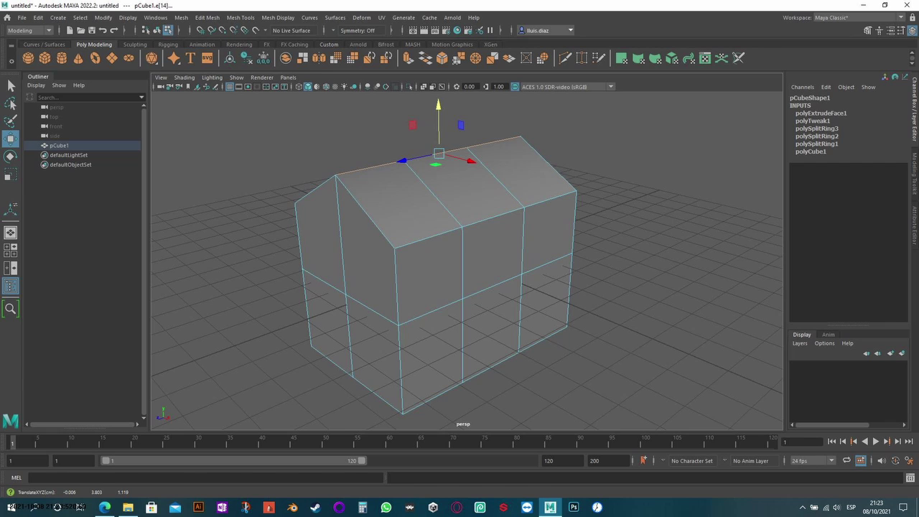
key(ctrl+z)
key(ctrl+z)
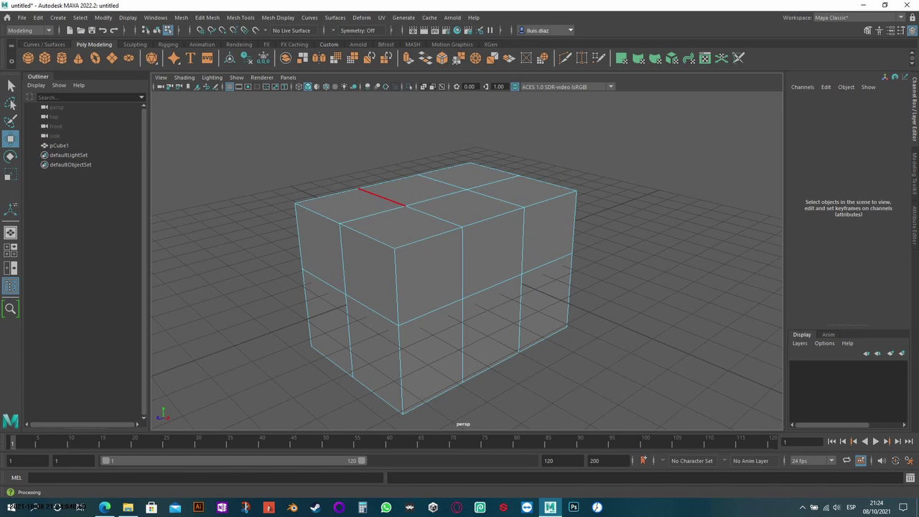
key(ctrl+z)
key(ctrl+z)
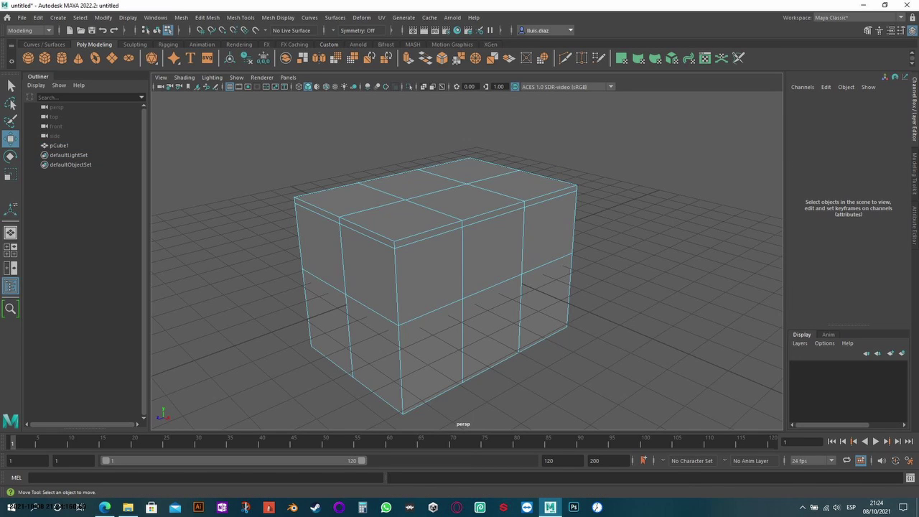
key(ctrl+z)
drag(438, 136, 438, 119)
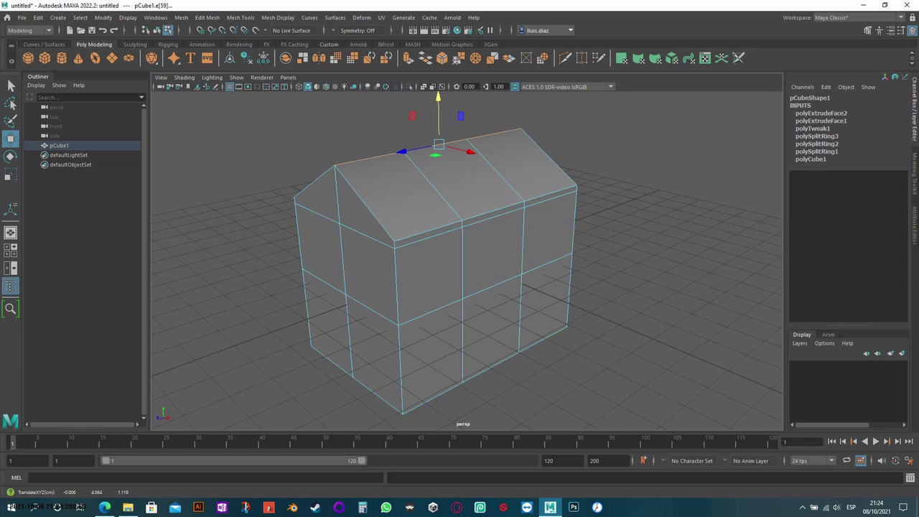
key(ctrl+z)
Step: Select the whole house as one object and scale it to 4.909
drag(269, 129, 589, 322)
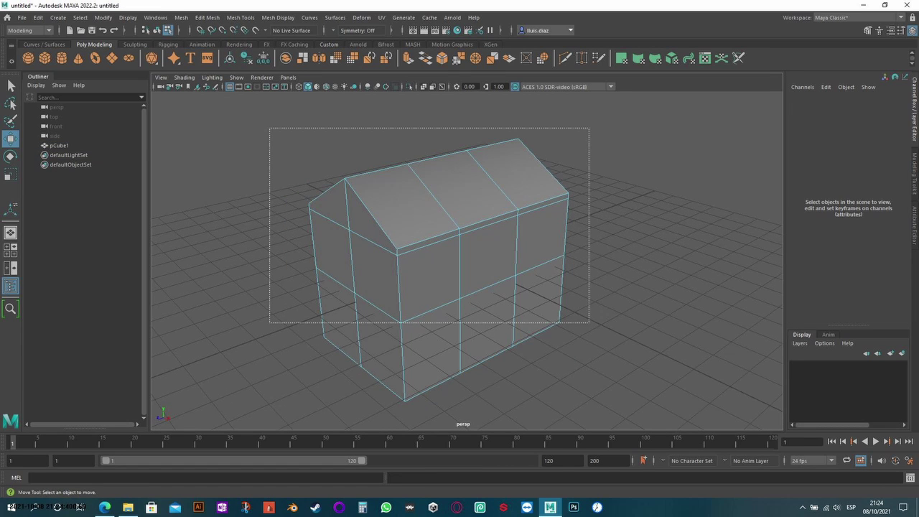
alt+middle_drag(460, 288, 460, 229)
key(F8)
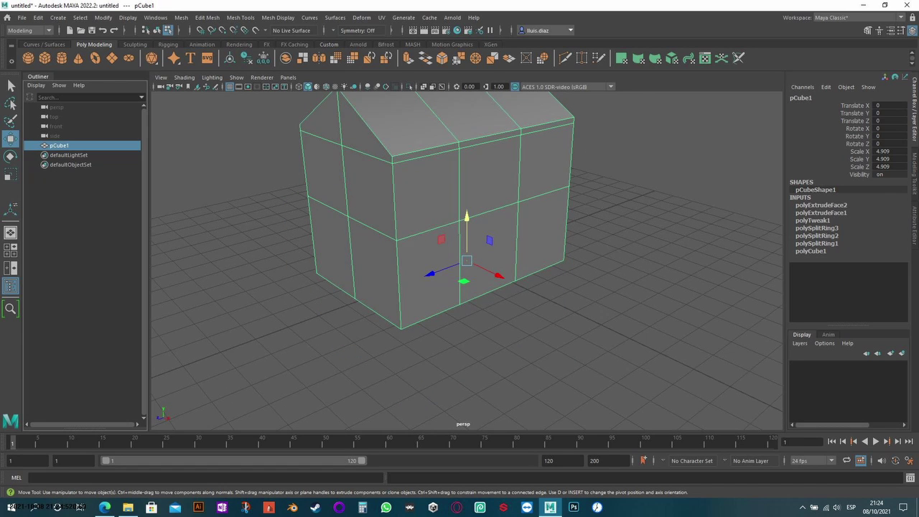
mouse_move(467, 215)
alt+mouse_down()
mouse_move(467, 323)
mouse_move(466, 237)
alt+mouse_up()
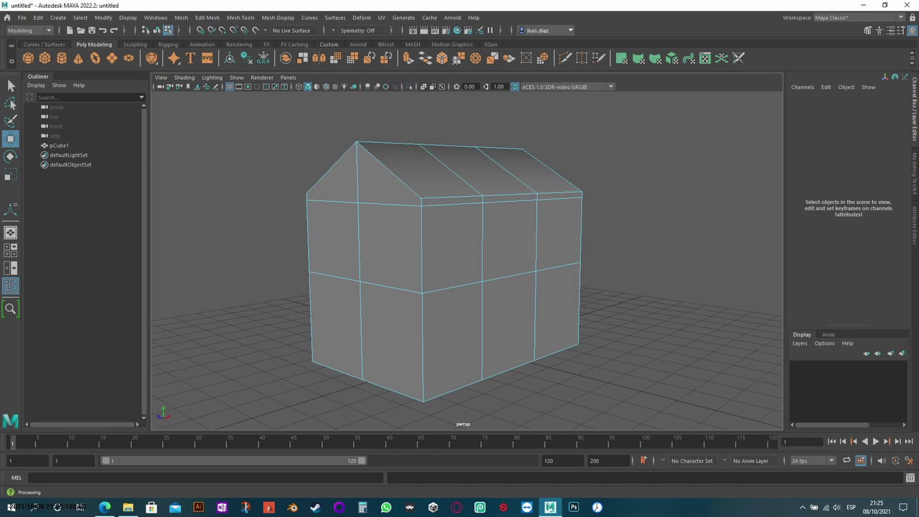
Step: Flatten and stretch the new cube into a long plank beside the house, then open Duplicate Special options
key(F11)
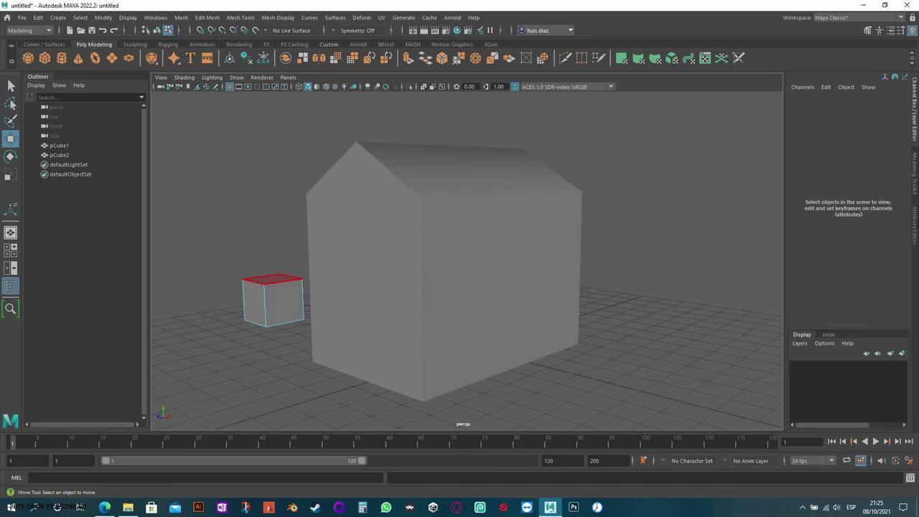
drag(273, 280, 273, 317)
scroll(467, 252, up, 2)
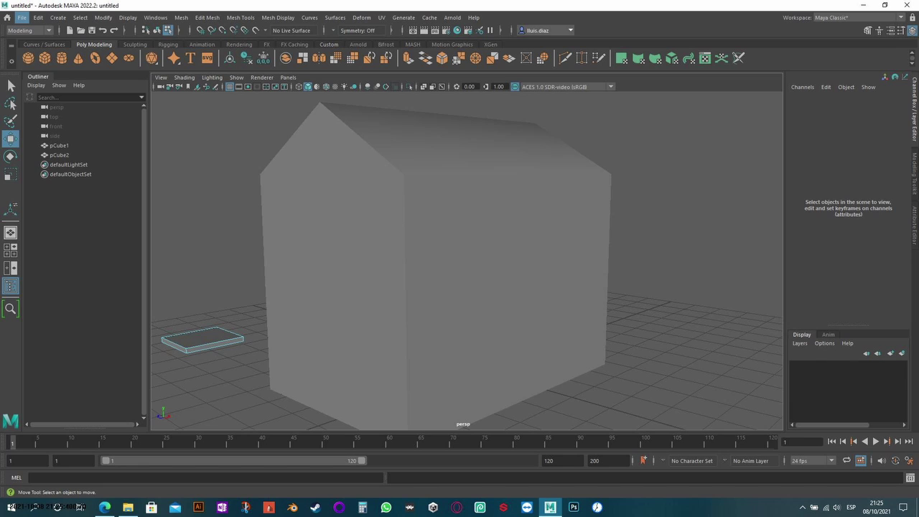
alt+drag(467, 252, 502, 252)
click(352, 337)
drag(308, 344, 264, 354)
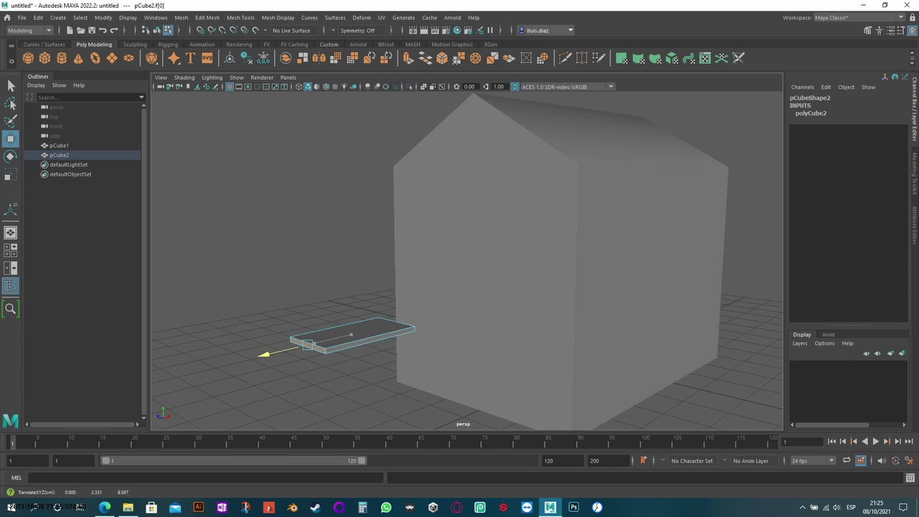
key(q)
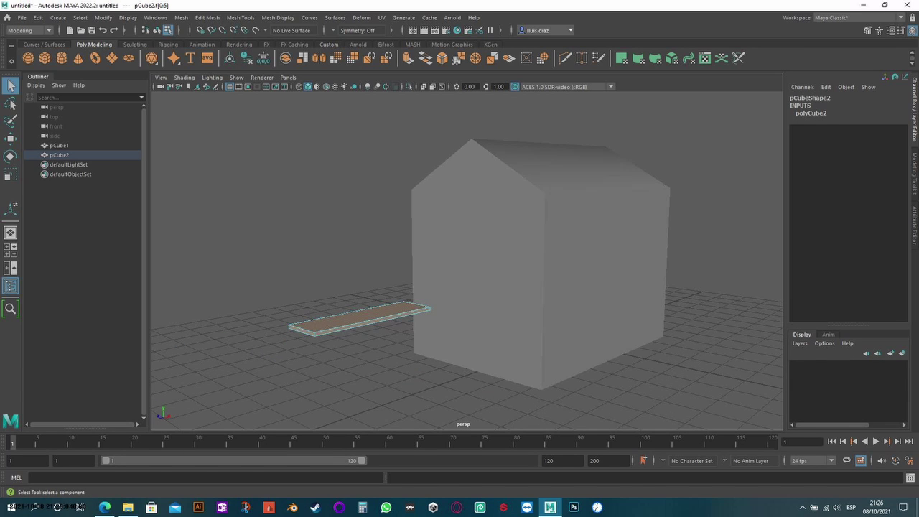
key(ctrl+shift+d)
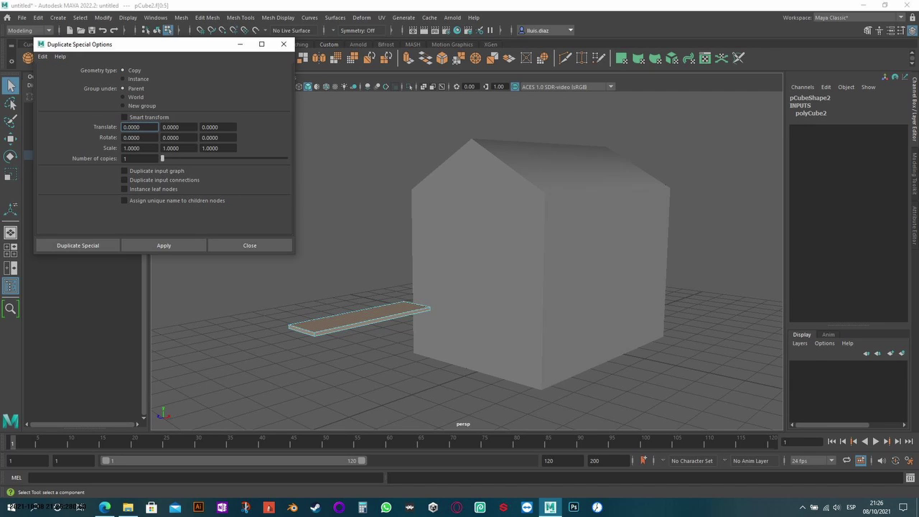
Step: Set the Duplicate Special X offset and make the first offset plank copies
text(2)
click(140, 158)
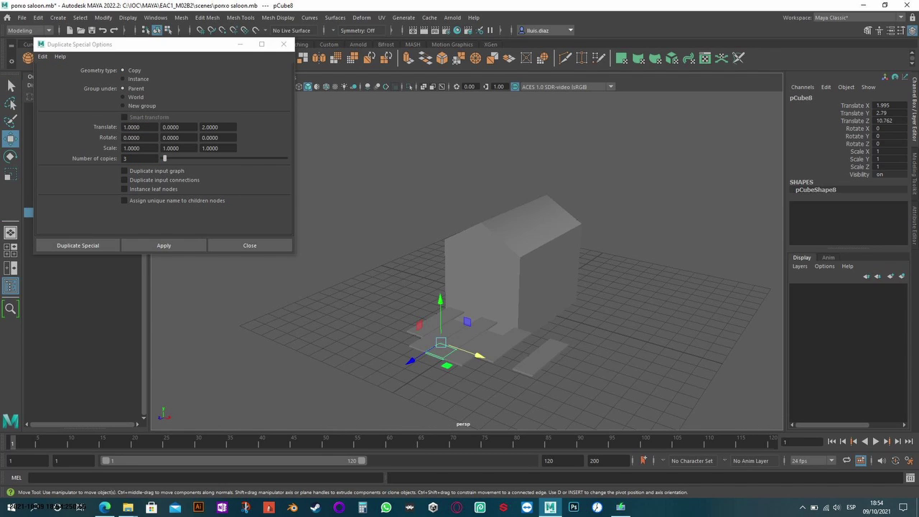
text(1)
key(Return)
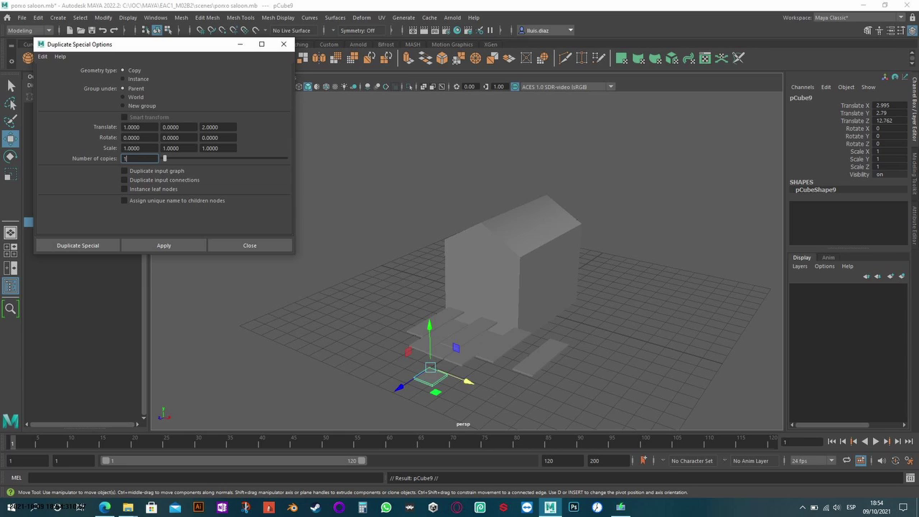
drag(468, 381, 426, 370)
click(426, 370)
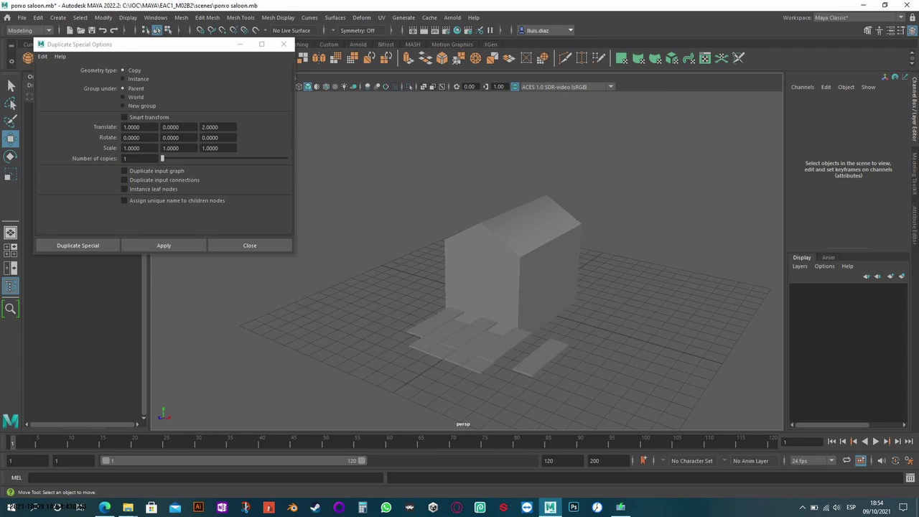
key(ctrl+z)
text(0)
key(Return)
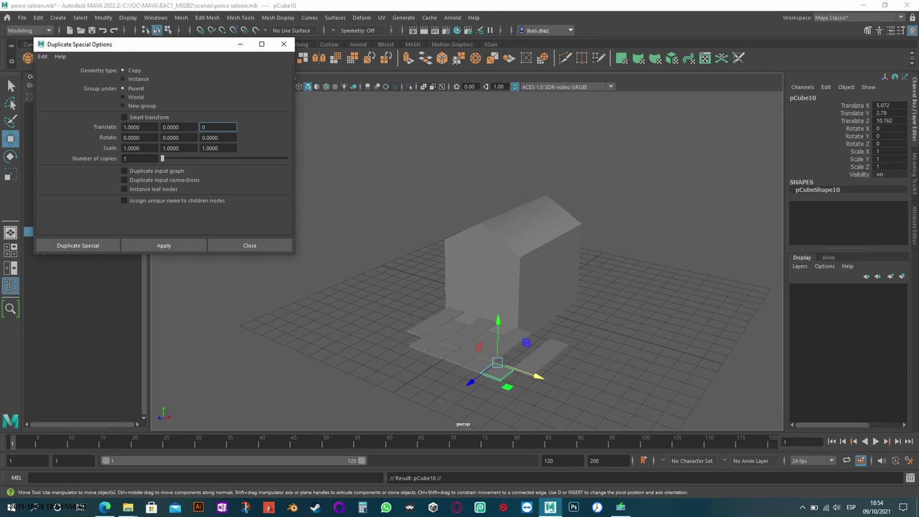
Step: Duplicate more planks 2 units along X, deleting the stray copy and undoing the accidental scale
click(140, 127)
text(2)
key(Tab)
key(Return)
scroll(502, 323, up, 2)
key(ctrl+z)
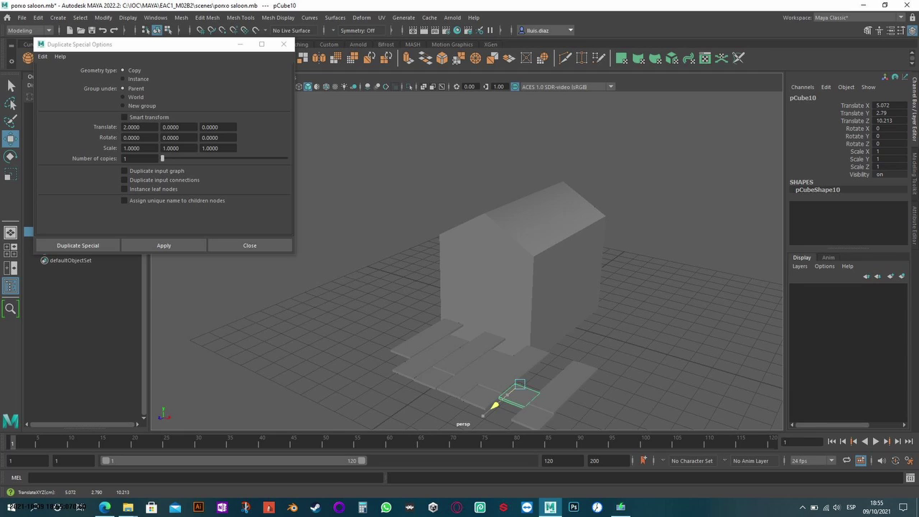
key(Delete)
key(ctrl+z)
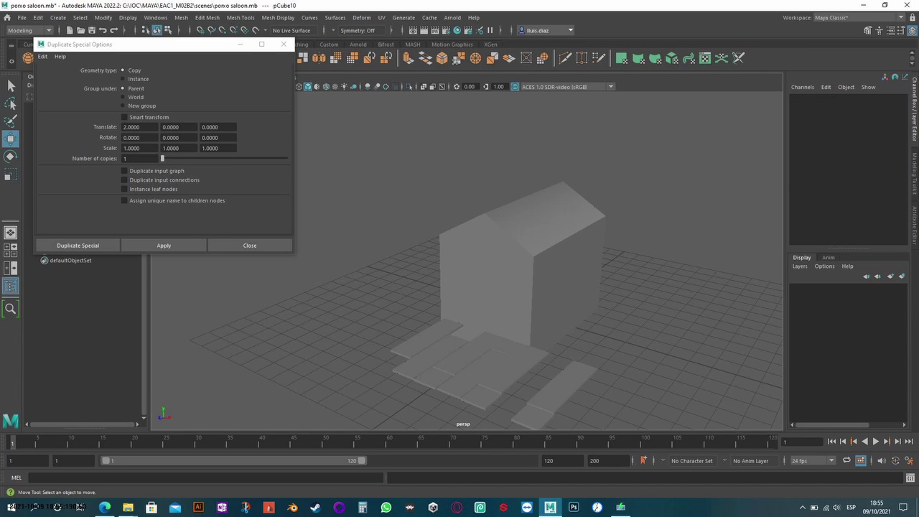
key(ctrl+shift+d)
key(ctrl+shift+d)
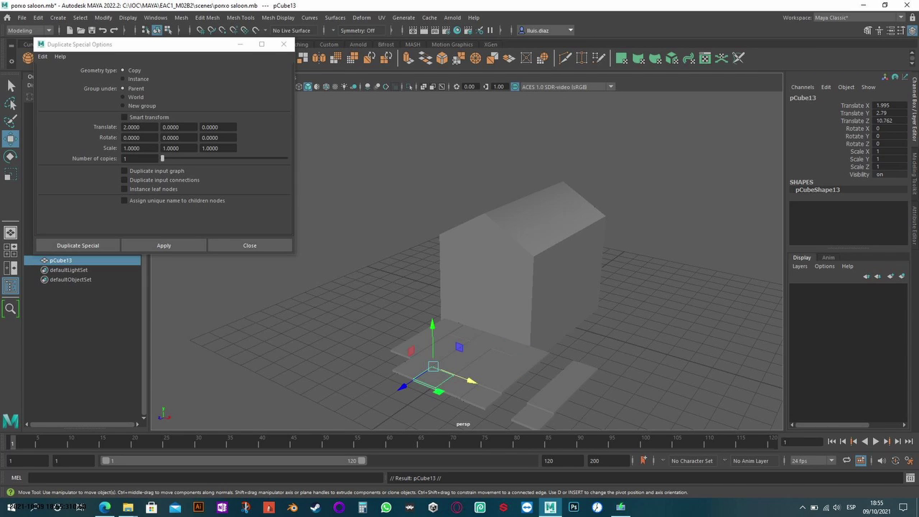
key(ctrl+shift+d)
key(ctrl+shift+d)
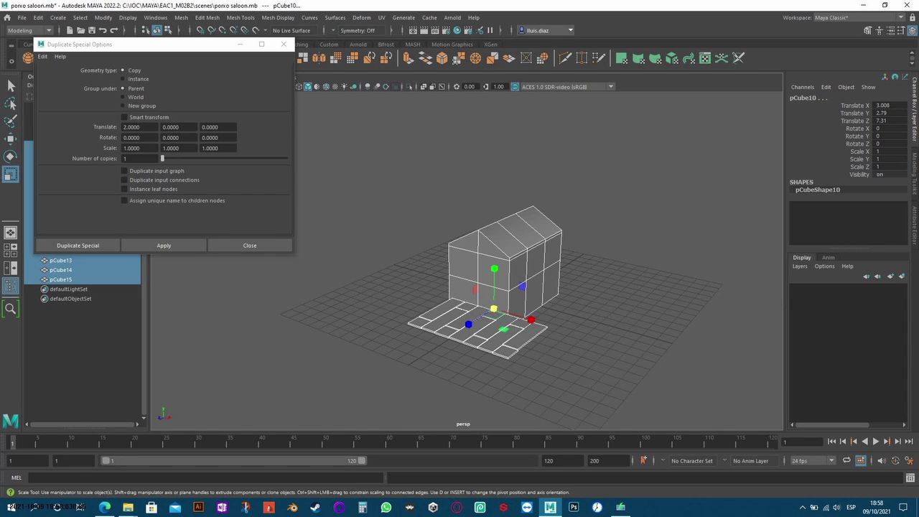
key(ctrl+z)
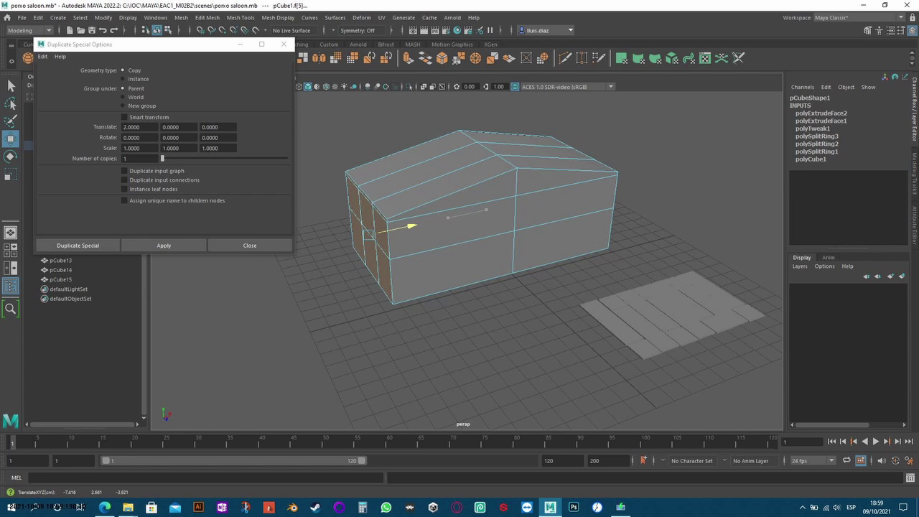
Step: Select the floor planks and push them against the house wall
mouse_move(466, 251)
alt+mouse_down()
mouse_move(402, 230)
mouse_move(466, 277)
mouse_move(531, 266)
alt+mouse_up()
click(467, 276)
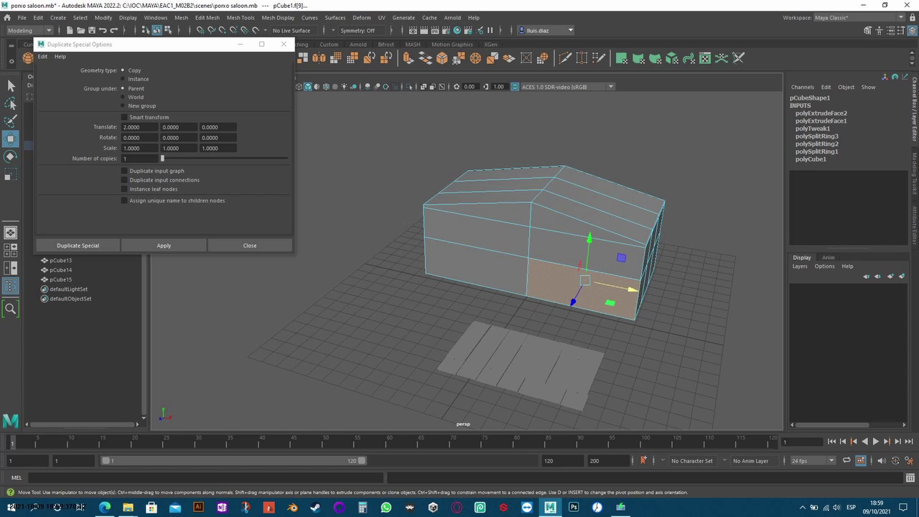
key(F8)
scroll(466, 252, down, 2)
drag(438, 291, 567, 359)
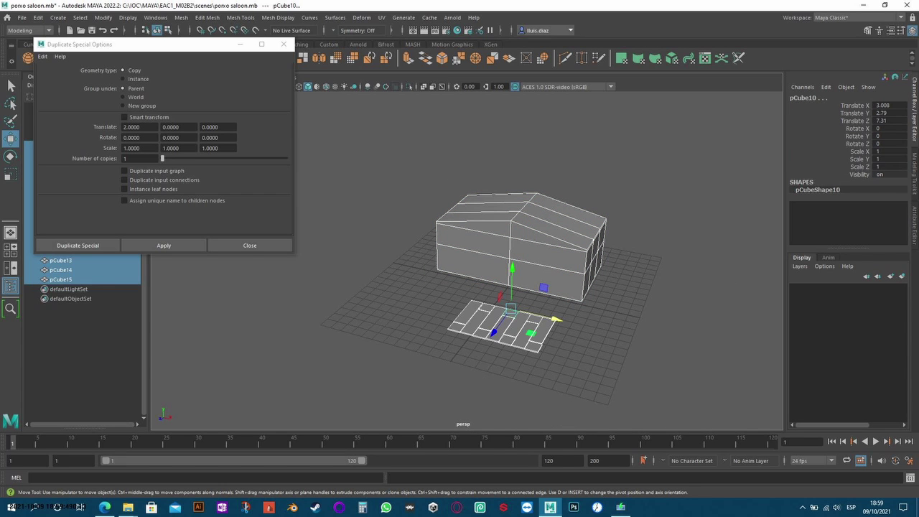
alt+drag(502, 251, 524, 244)
drag(502, 321, 453, 281)
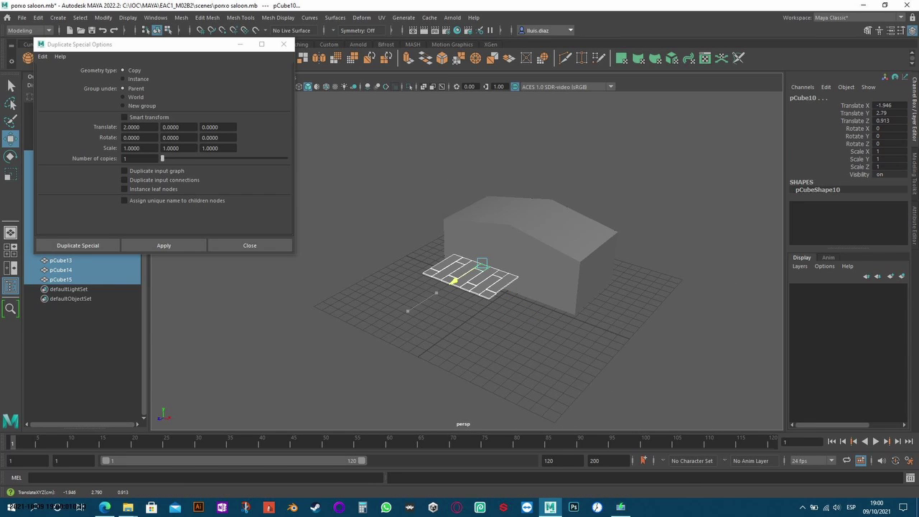
scroll(454, 281, up, 5)
alt+drag(503, 252, 546, 215)
mouse_move(502, 273)
mouse_down()
mouse_move(480, 310)
mouse_move(449, 278)
mouse_move(309, 399)
mouse_move(373, 338)
mouse_up()
Step: Narrow the floor planks along X to a Scale X of 0.315
key(ctrl+z)
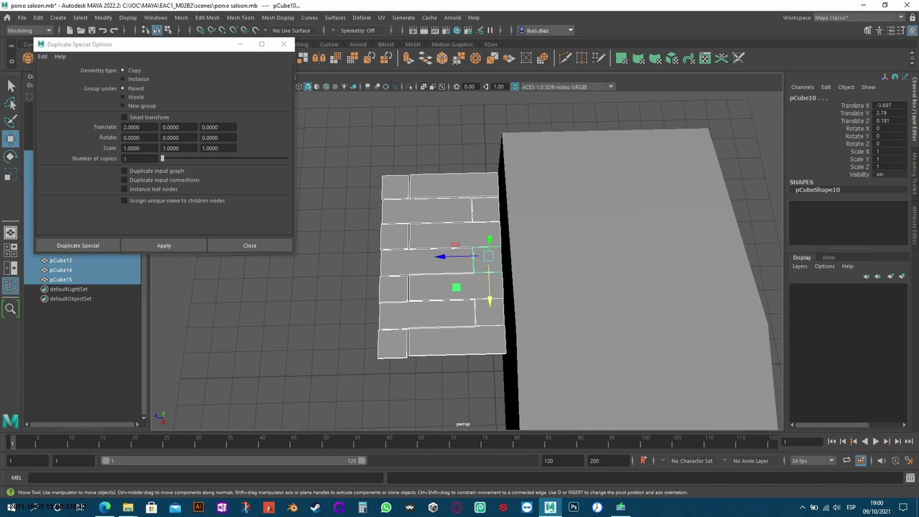
key(ctrl+z)
key(ctrl+z)
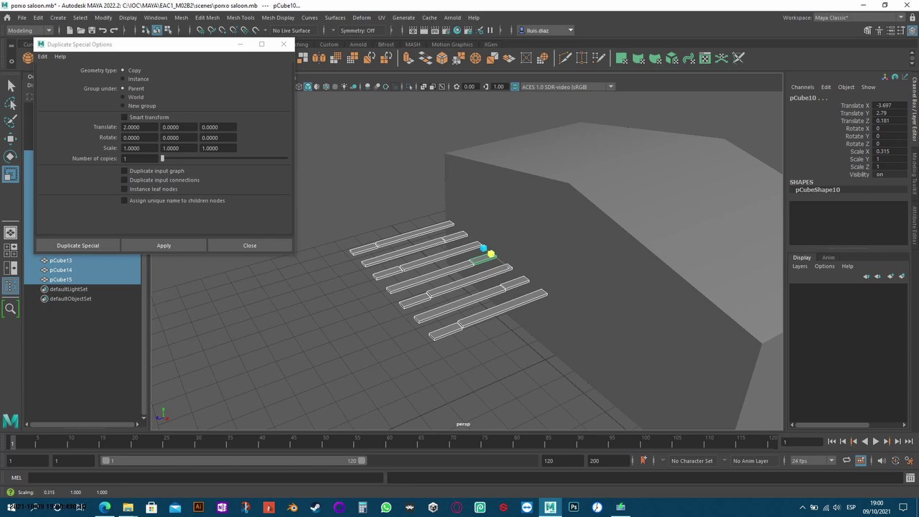
key(ctrl+z)
key(ctrl+z)
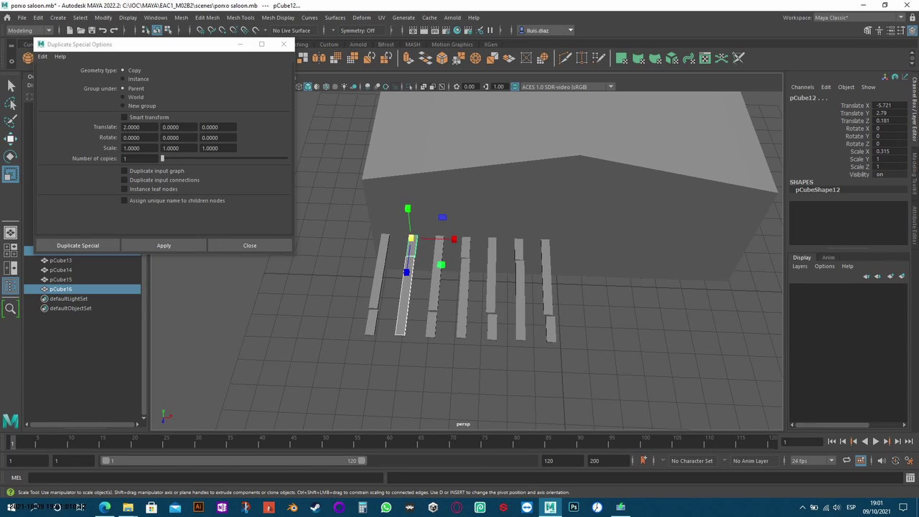
Step: Duplicate the plank pairs with Shift+D to fill the porch gap to the right
key(shift+z)
key(shift+z)
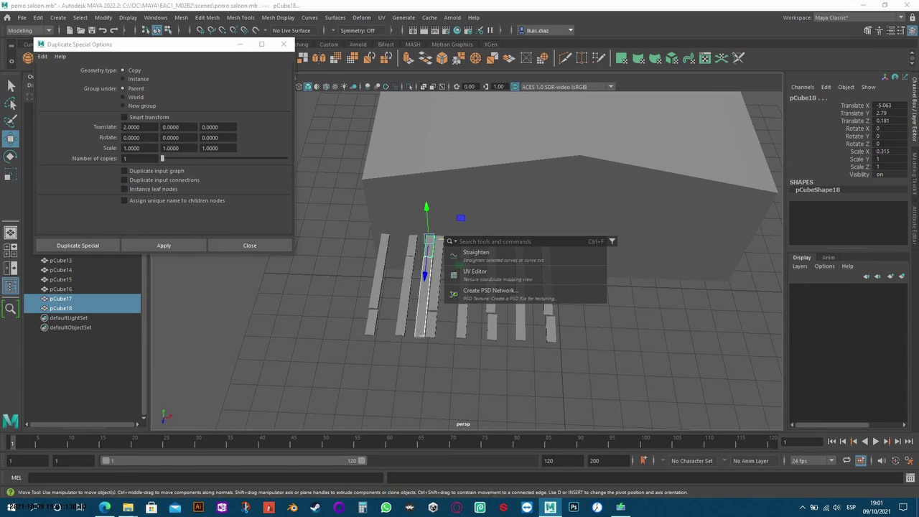
key(shift+z)
key(shift+z)
key(shift+z)
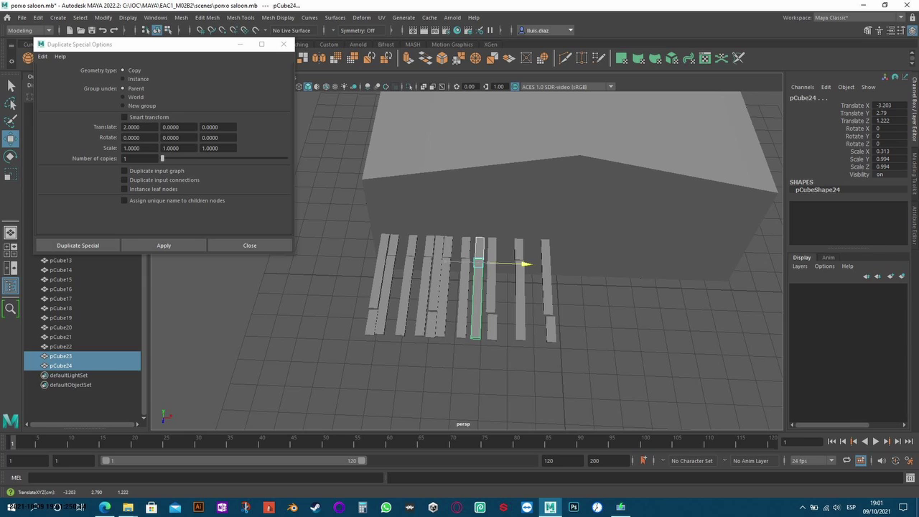
key(shift+d)
key(shift+d)
key(shift+d)
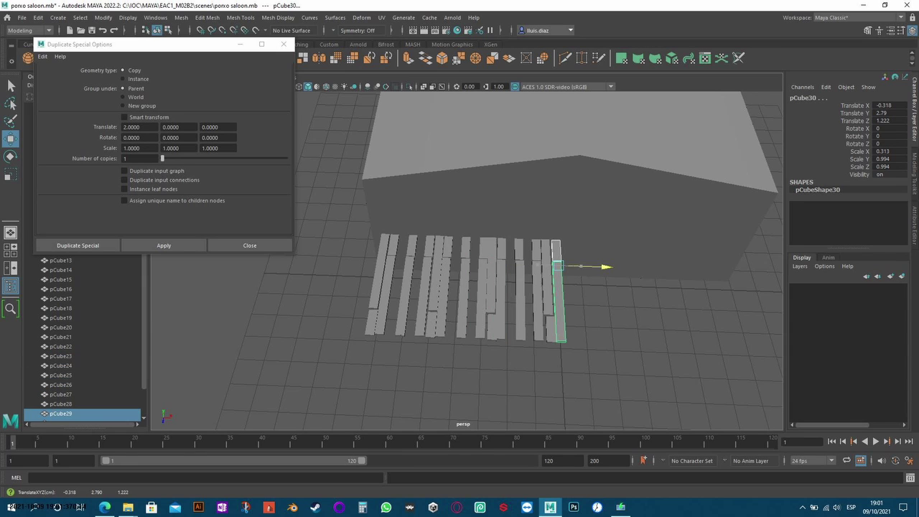
click(395, 287)
key(ctrl+z)
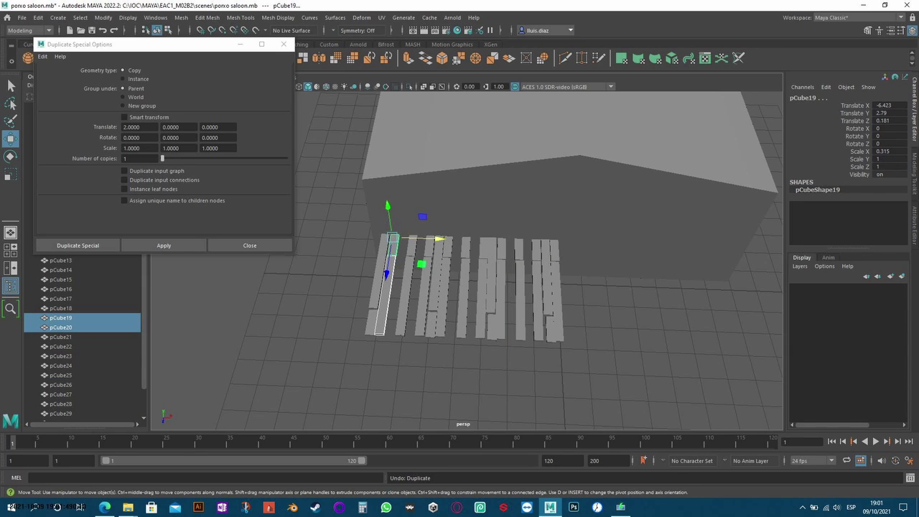
click(395, 287)
key(shift+d)
key(shift+d)
key(shift+d)
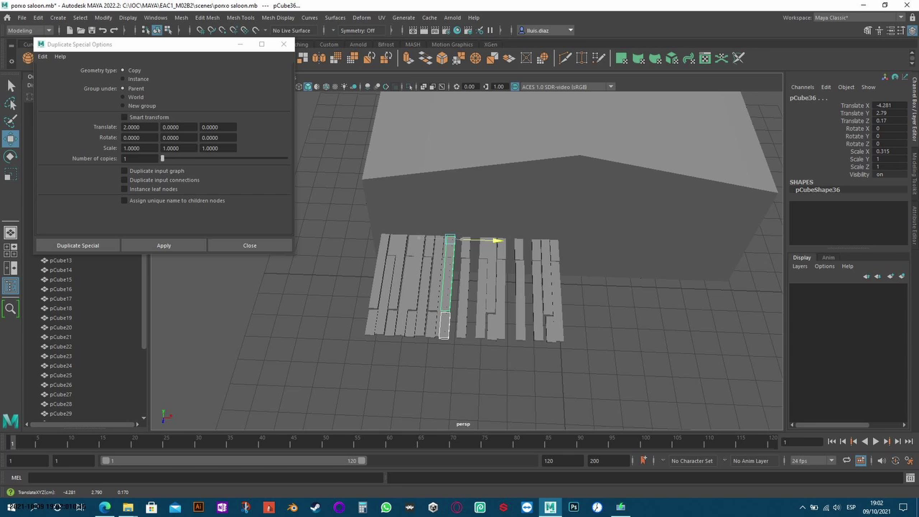
key(shift+d)
key(shift+d)
key(shift+d)
key(shift+d)
key(shift+d)
key(shift+d)
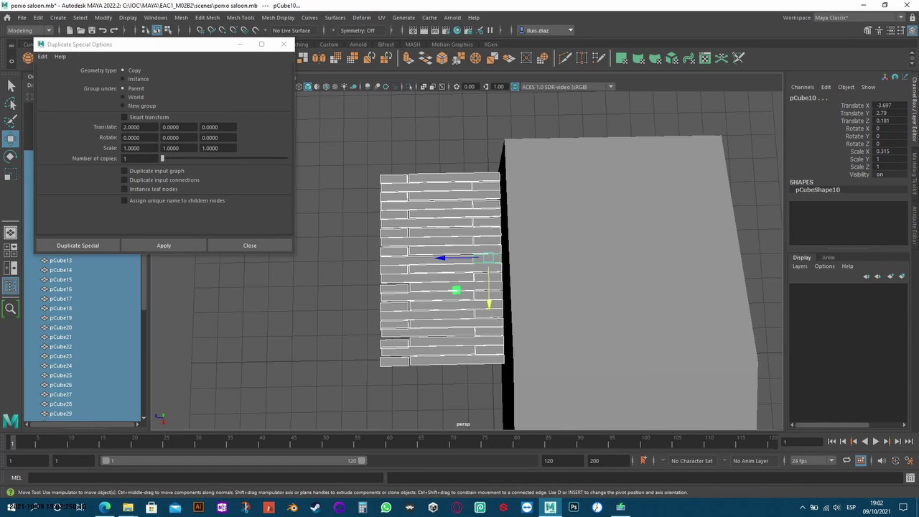
Step: Set the Duplicate Special X offset to 1 and repeat the plank copies along the porch
double_click(140, 127)
text(1)
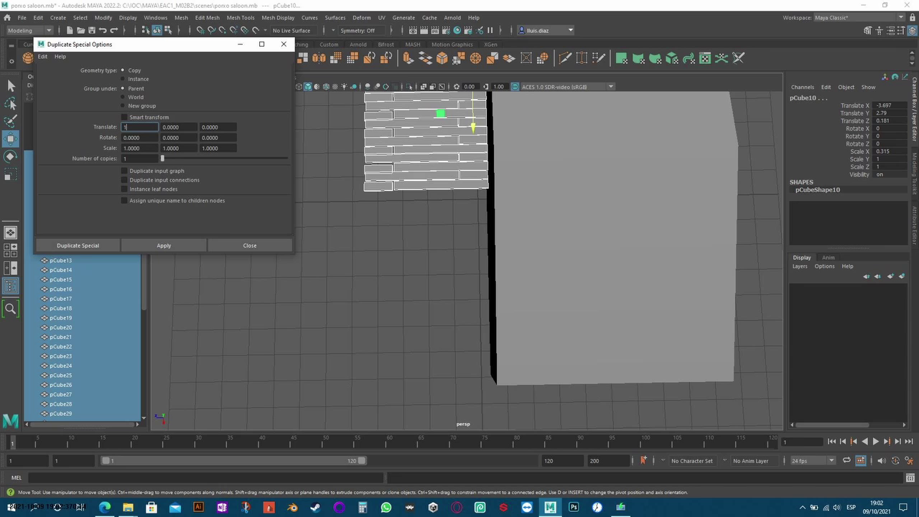
key(ctrl+shift+d)
key(Return)
key(ctrl+shift+d)
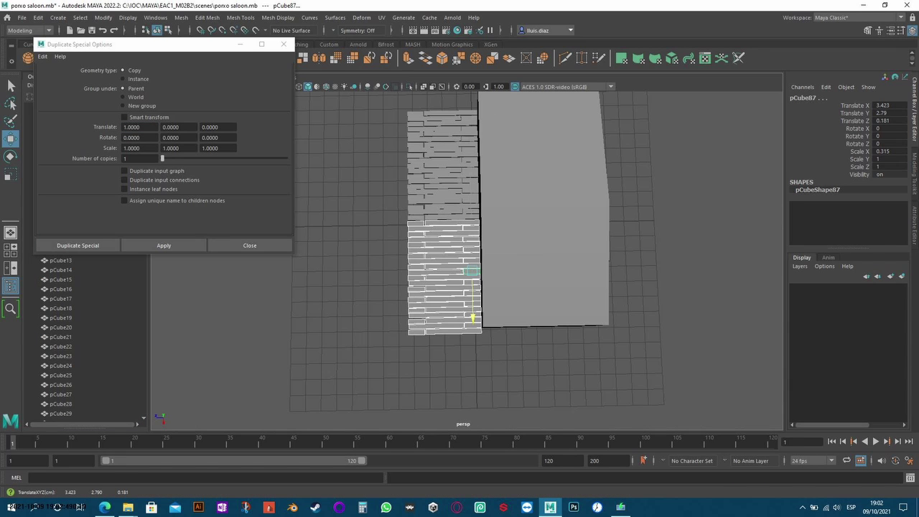
drag(473, 316, 473, 325)
Step: Add one more board beside edge plank pCube55, then select the saloon block pCube1
key(ctrl+z)
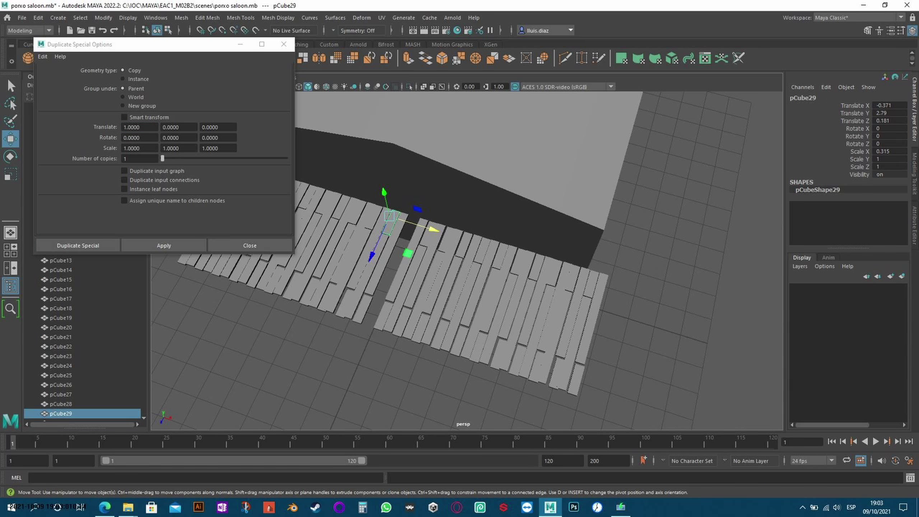
key(ctrl+z)
key(ctrl+z)
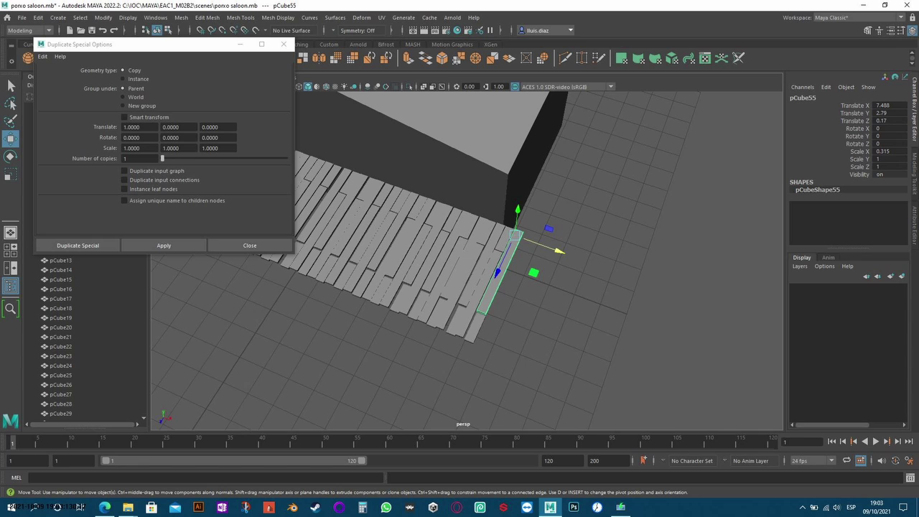
key(ctrl+z)
key(shift+d)
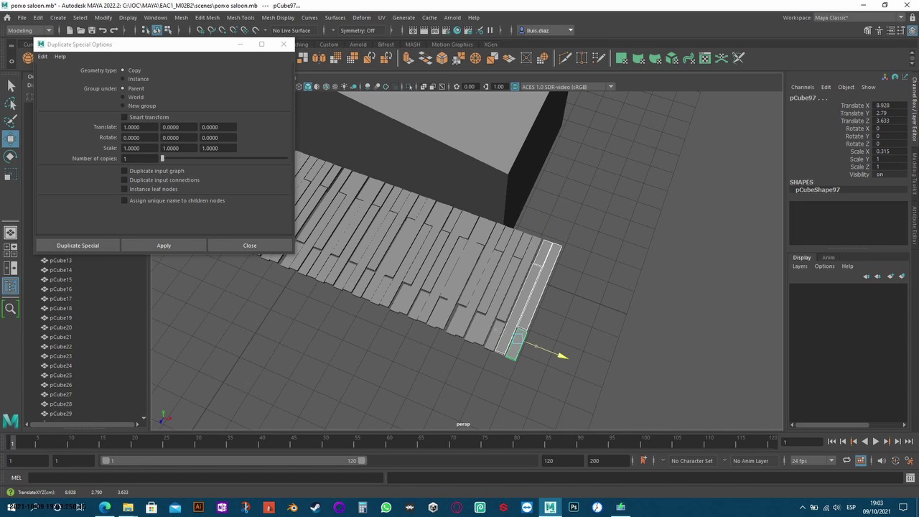
key(ctrl+z)
key(ctrl+z)
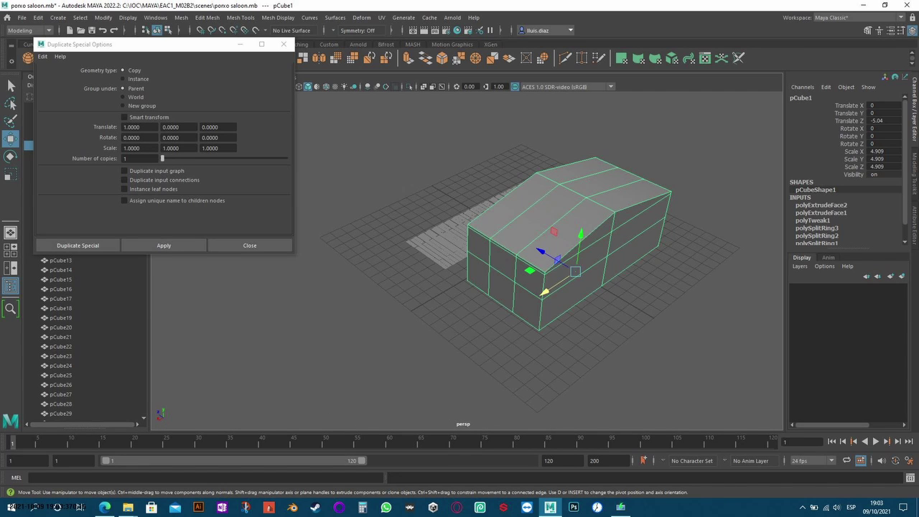
key(ctrl+z)
Step: Raise the block's top ridge edge and extrude the roof and gable faces into overhanging eaves
key(ctrl+z)
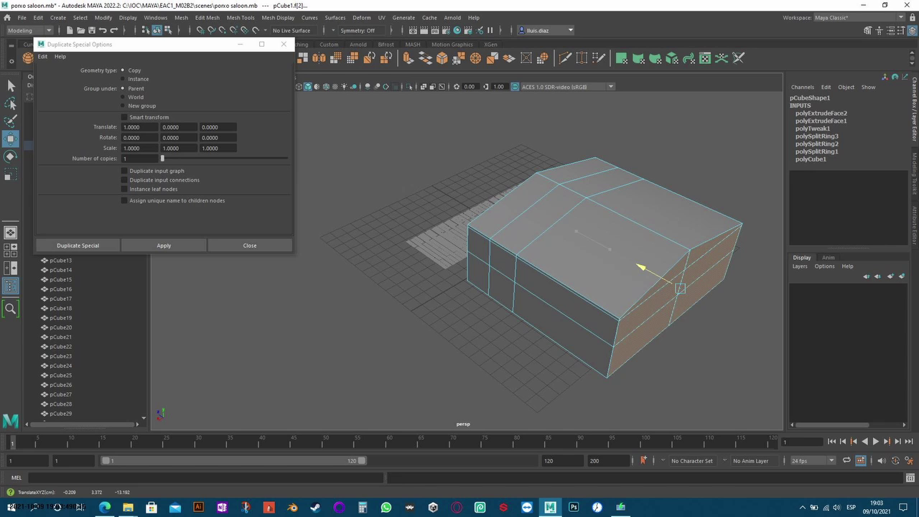
key(ctrl+z)
key(ctrl+z)
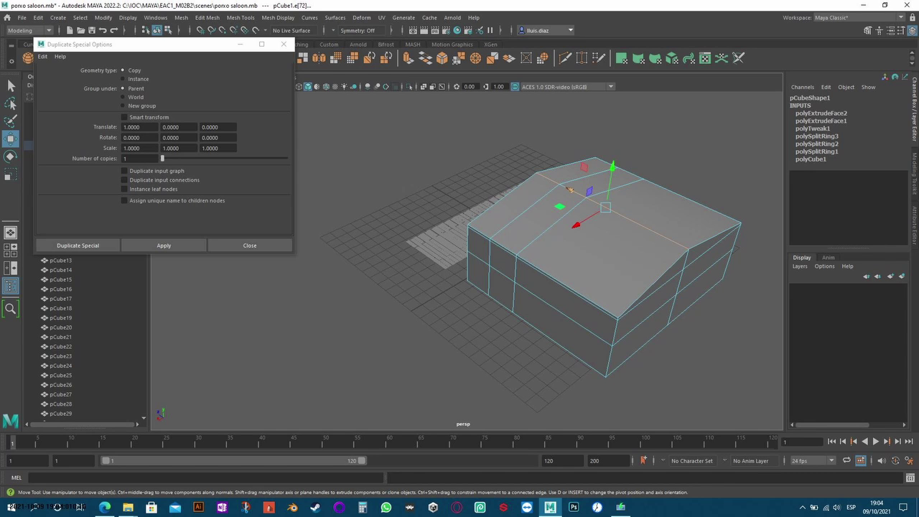
key(ctrl+z)
key(ctrl+z)
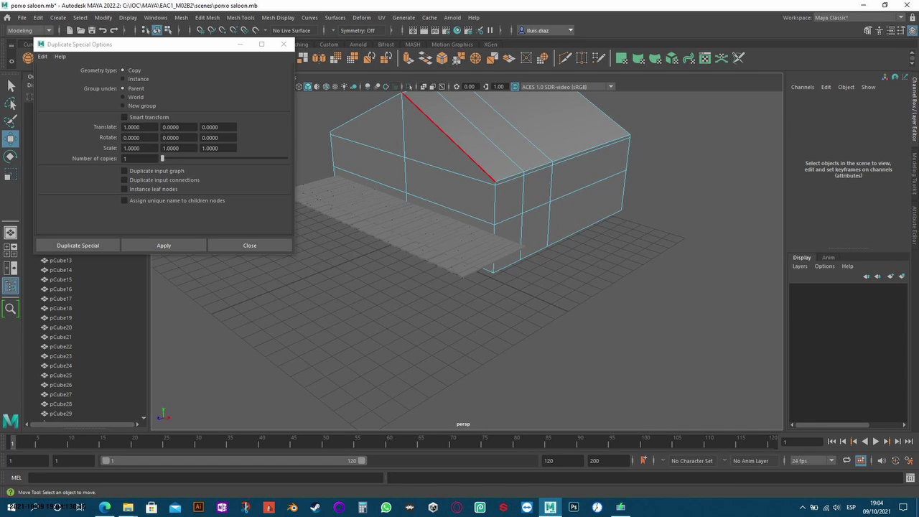
key(ctrl+z)
key(ctrl+z)
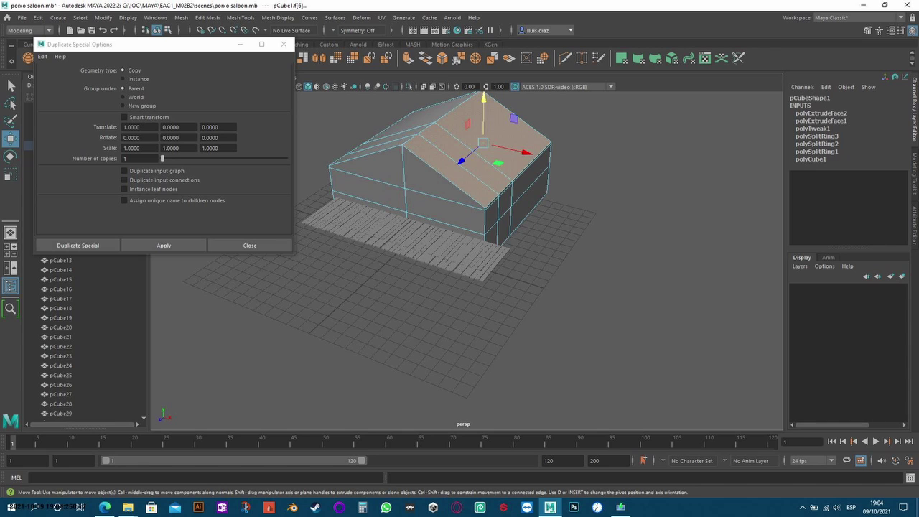
key(ctrl+z)
key(shift+z)
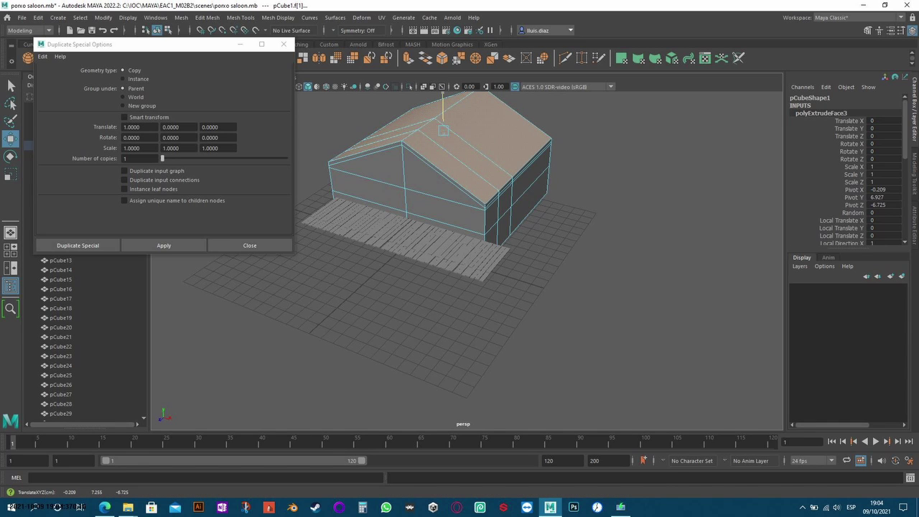
key(ctrl+z)
key(shift+z)
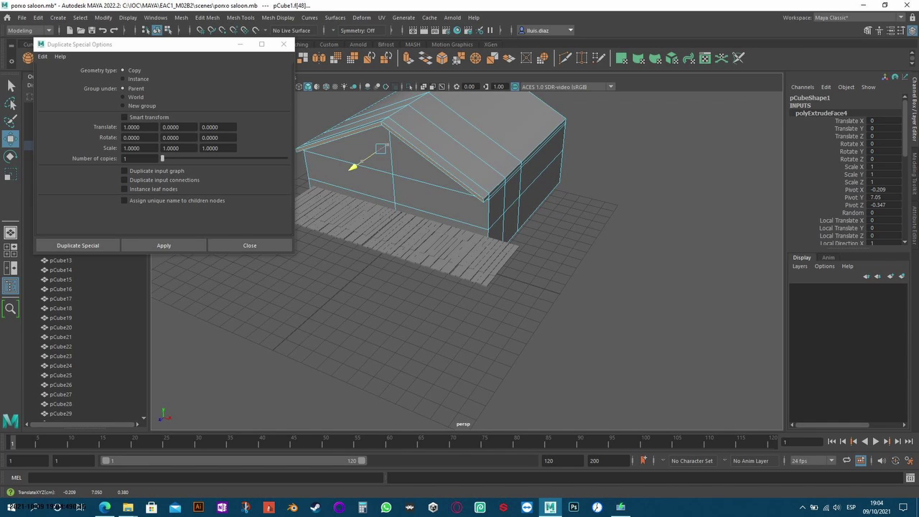
Step: Create a new cube and stretch it into a wide strip beneath the house
key(w)
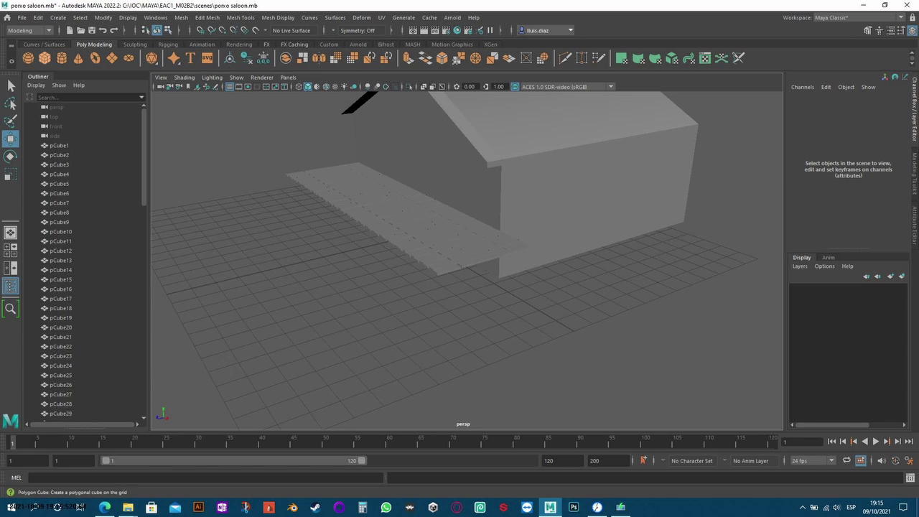
click(27, 57)
click(287, 264)
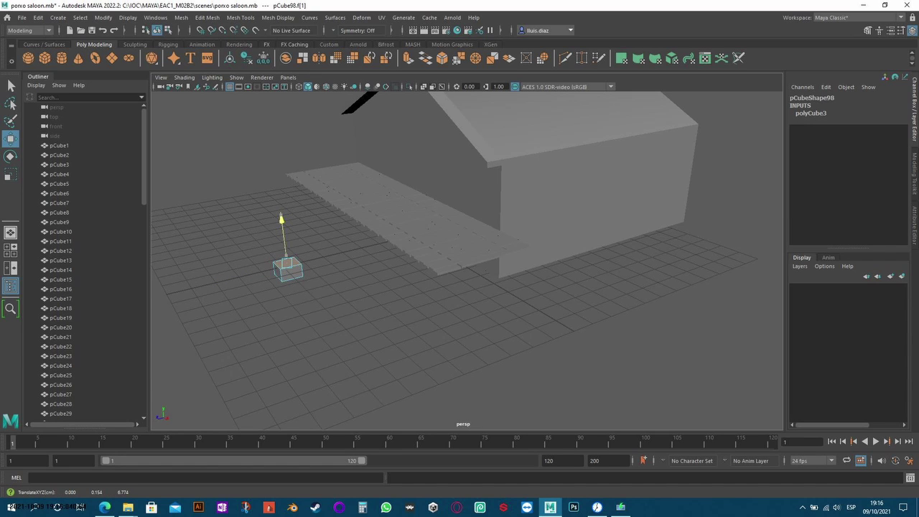
key(ctrl+z)
drag(291, 276, 397, 381)
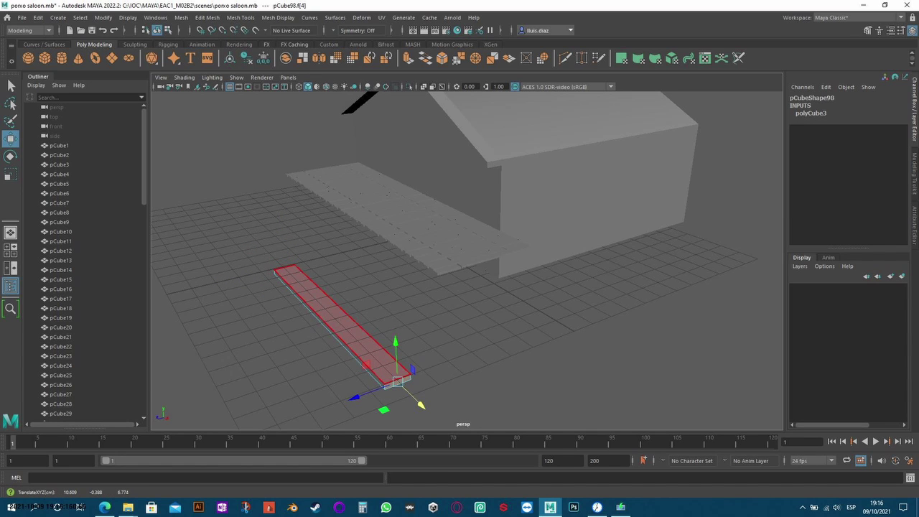
click(331, 327)
mouse_move(316, 331)
mouse_down()
mouse_move(218, 349)
mouse_move(431, 287)
mouse_up()
Step: Adjust the slab's top and far side faces, orbiting around to check the flat ground base
click(430, 280)
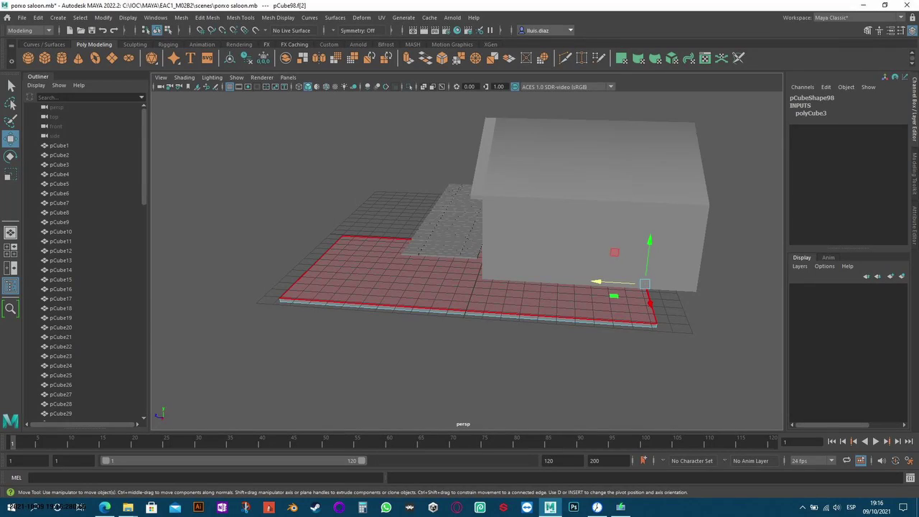
click(431, 373)
alt+drag(431, 373, 287, 359)
click(436, 322)
alt+drag(436, 322, 323, 302)
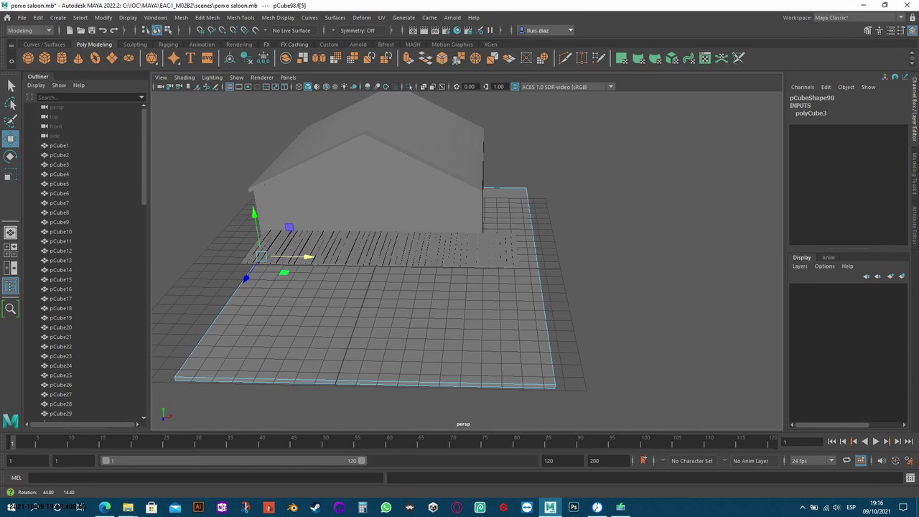
click(431, 344)
alt+drag(431, 345, 323, 330)
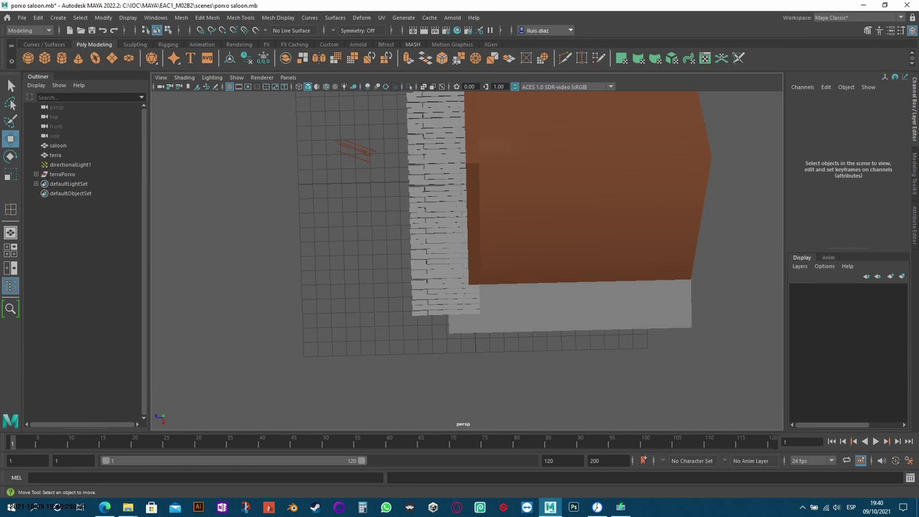
Step: Select the porch floor and rename it terraPorxo1
click(55, 154)
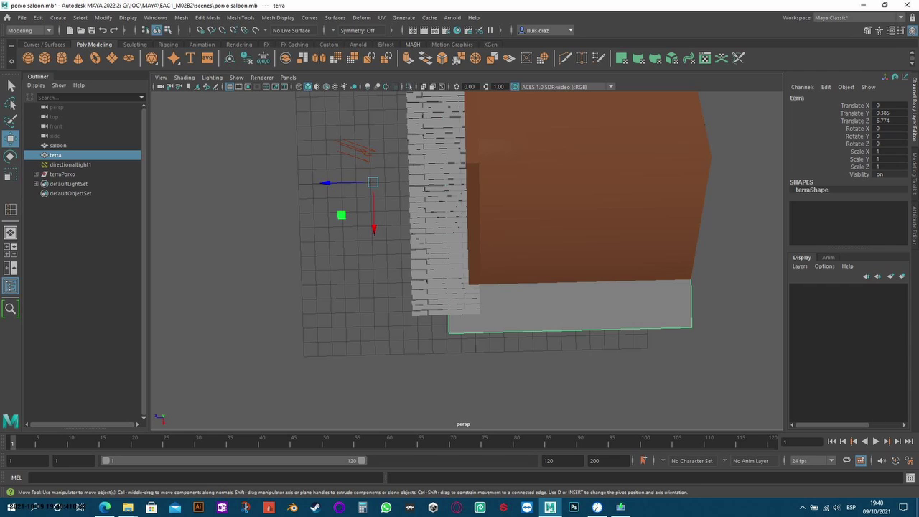
click(427, 180)
right_click(427, 179)
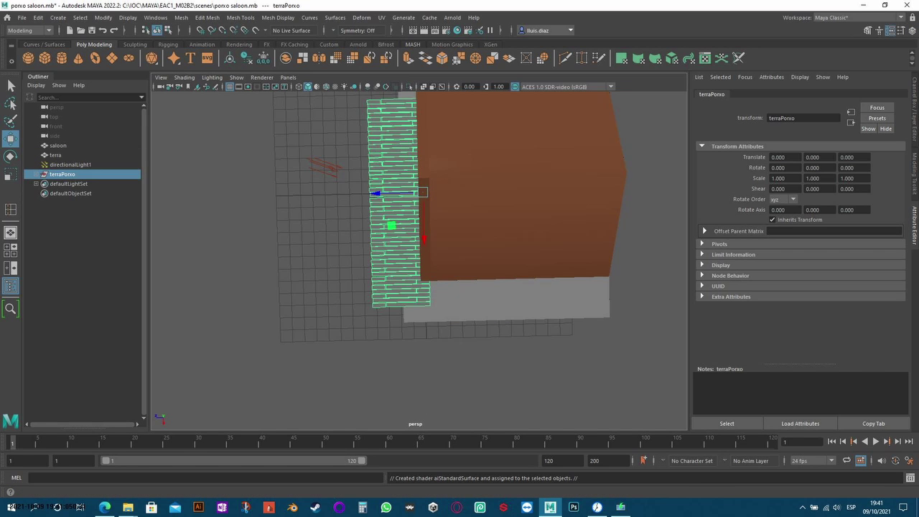
click(796, 117)
text(1)
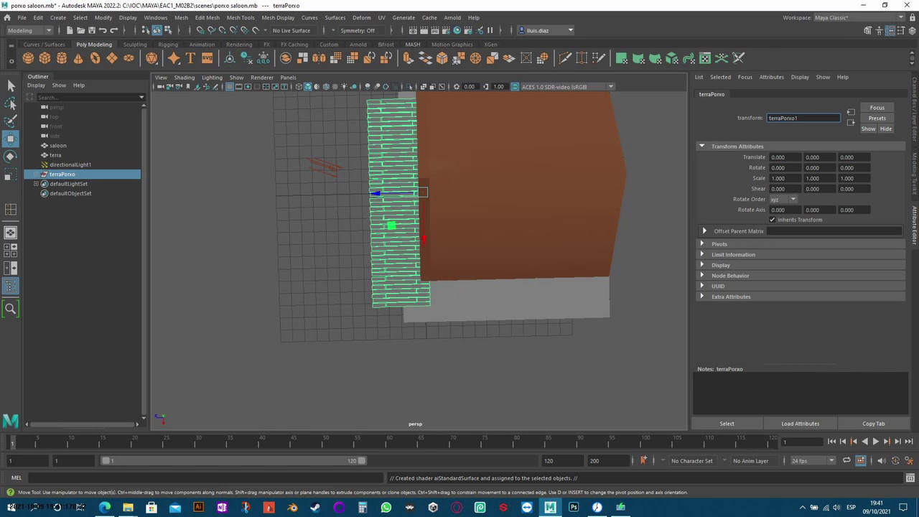
Step: Assign a new aiStandardSurface with a dark brown base colour to the porch planks
right_click(342, 275)
click(460, 460)
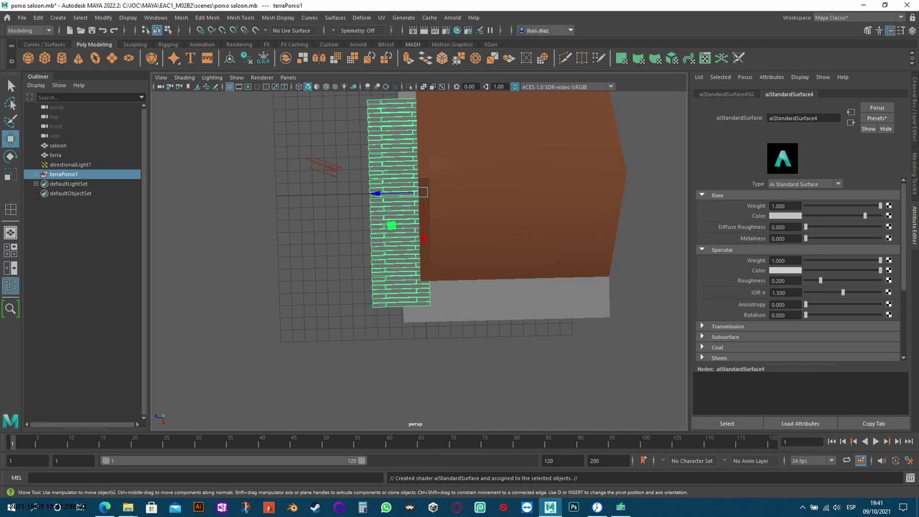
click(786, 216)
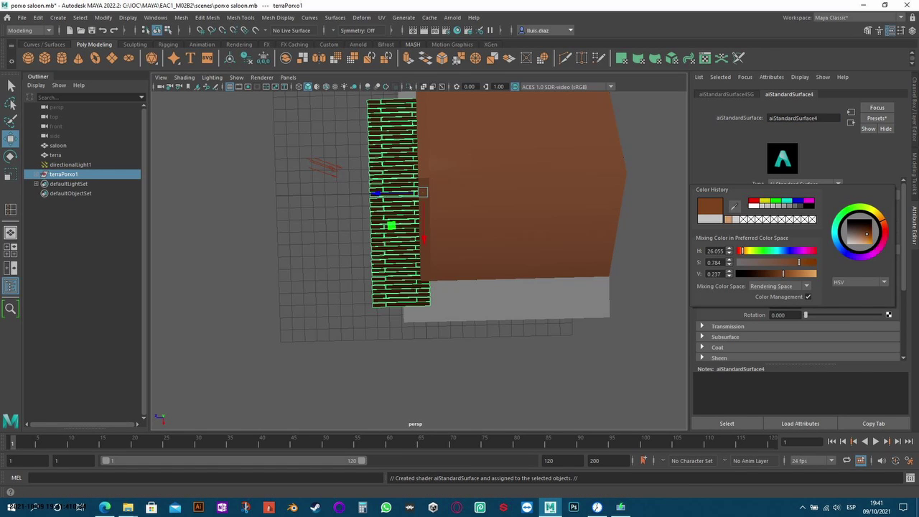
drag(867, 234, 868, 231)
click(391, 215)
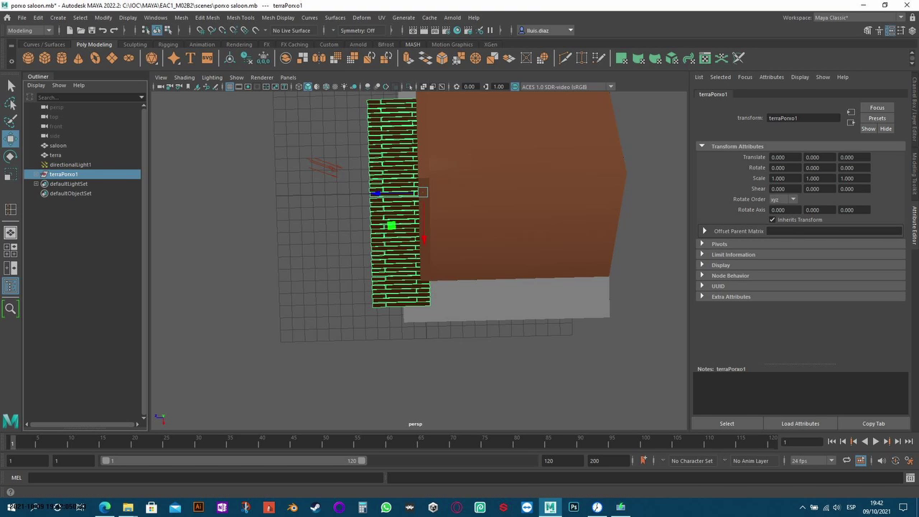
alt+drag(431, 251, 502, 215)
alt+drag(417, 259, 445, 237)
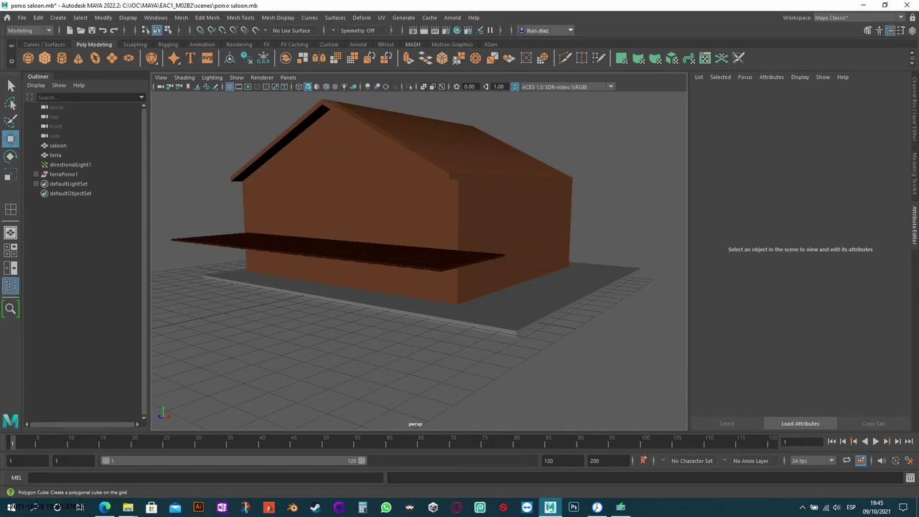
click(45, 58)
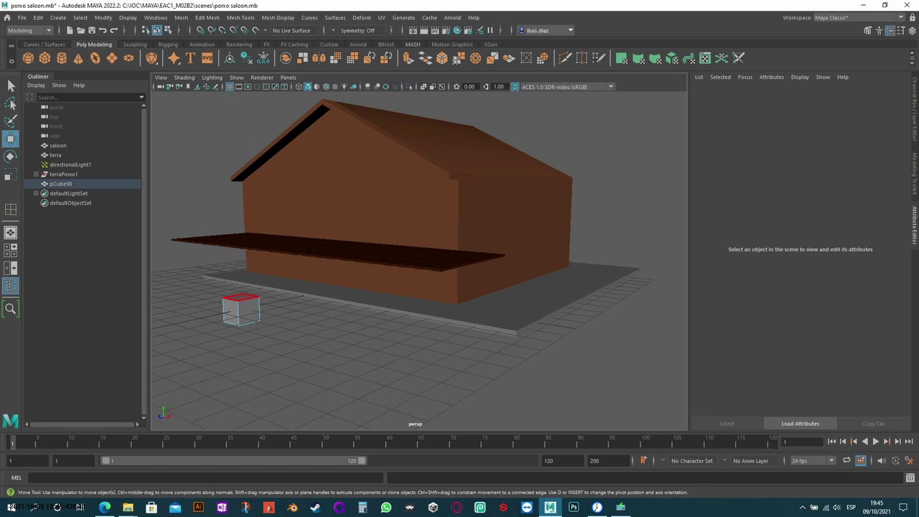
Step: Stretch the cube into a beam and move it under the porch floor's front edge
click(240, 298)
scroll(419, 253, up, 3)
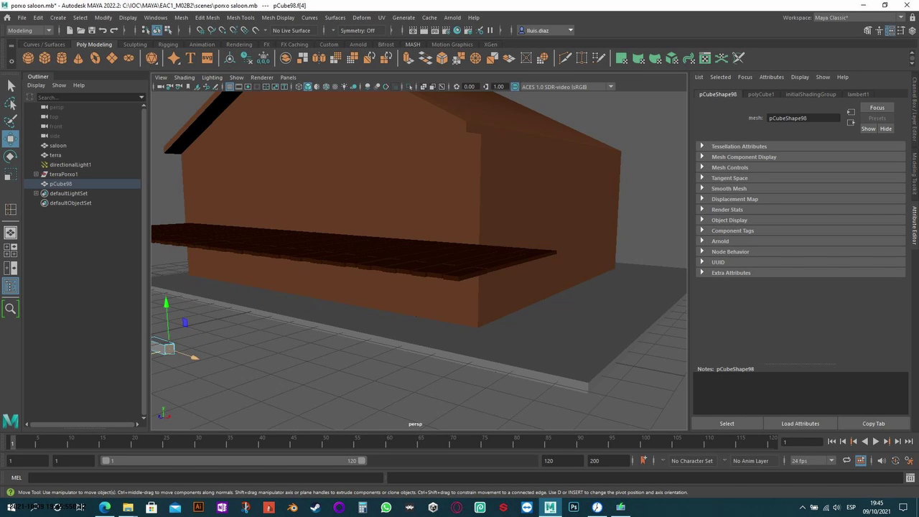
alt+drag(359, 251, 402, 247)
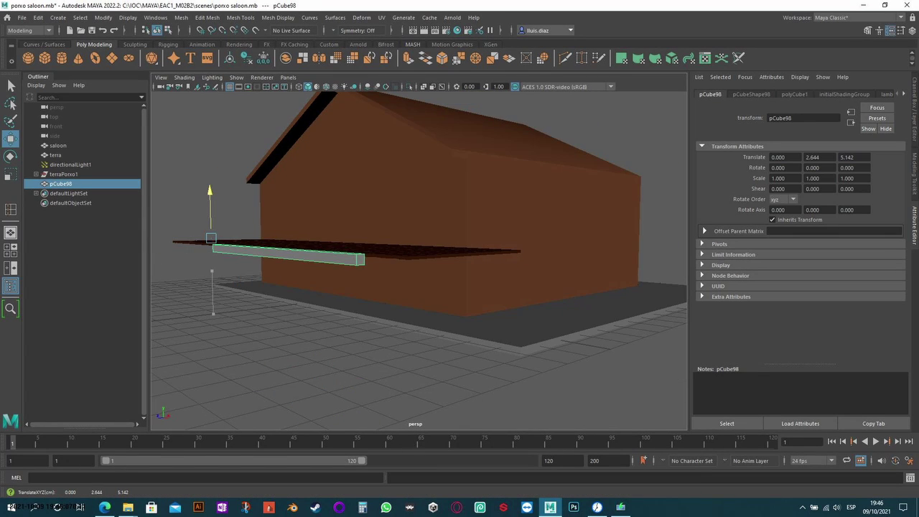
alt+drag(417, 258, 344, 266)
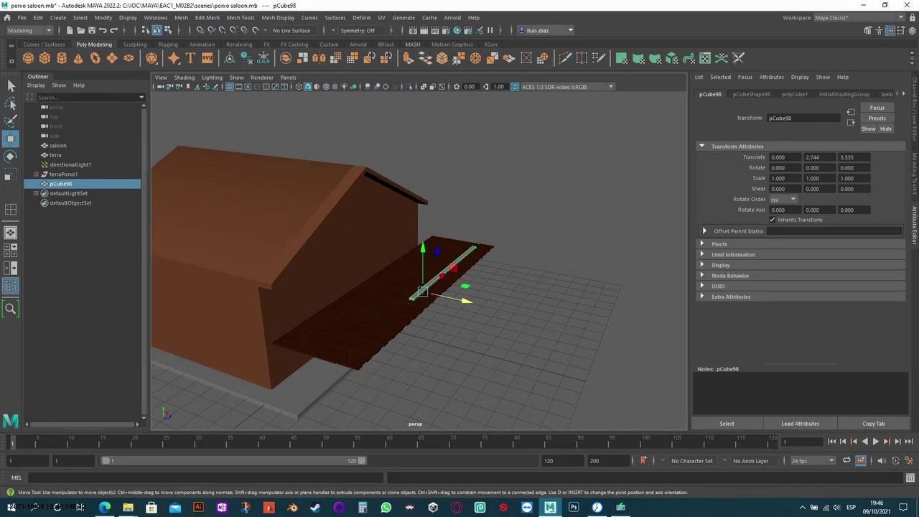
mouse_move(452, 269)
mouse_down()
mouse_move(374, 332)
mouse_move(295, 362)
mouse_move(216, 244)
mouse_up()
drag(204, 222, 215, 180)
Step: Select the whole beam object and duplicate it with Ctrl+D
click(323, 190)
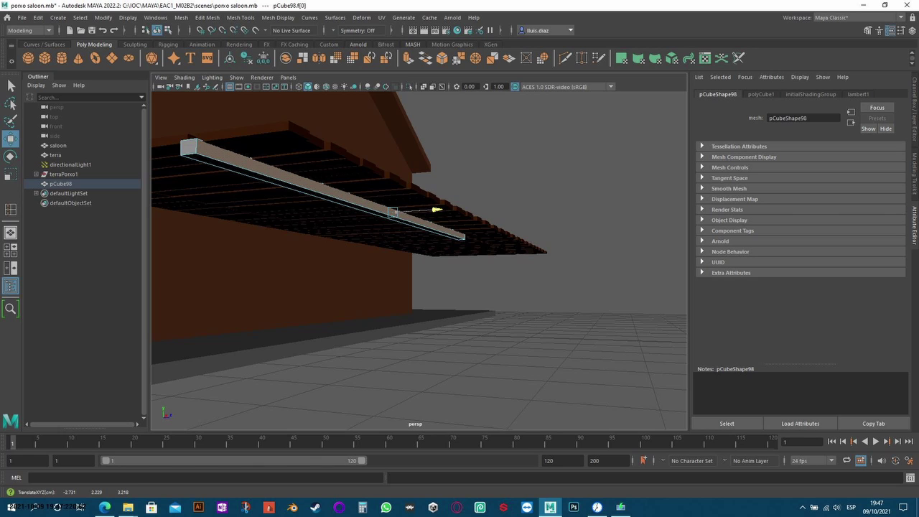
alt+drag(323, 191, 344, 180)
click(60, 184)
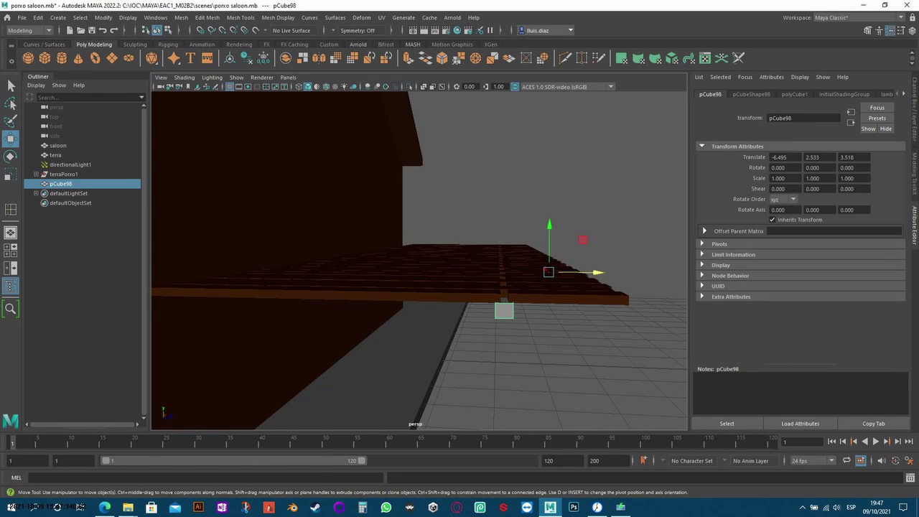
right_click(282, 244)
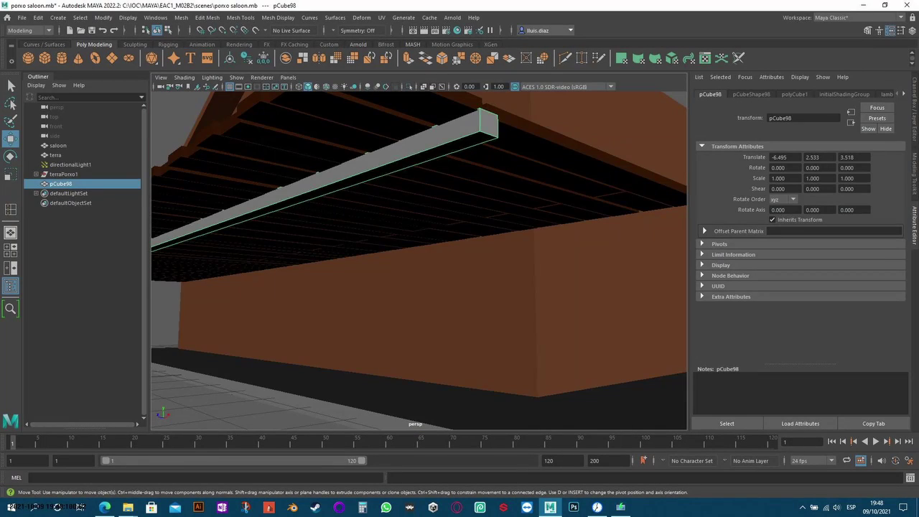
key(ctrl+d)
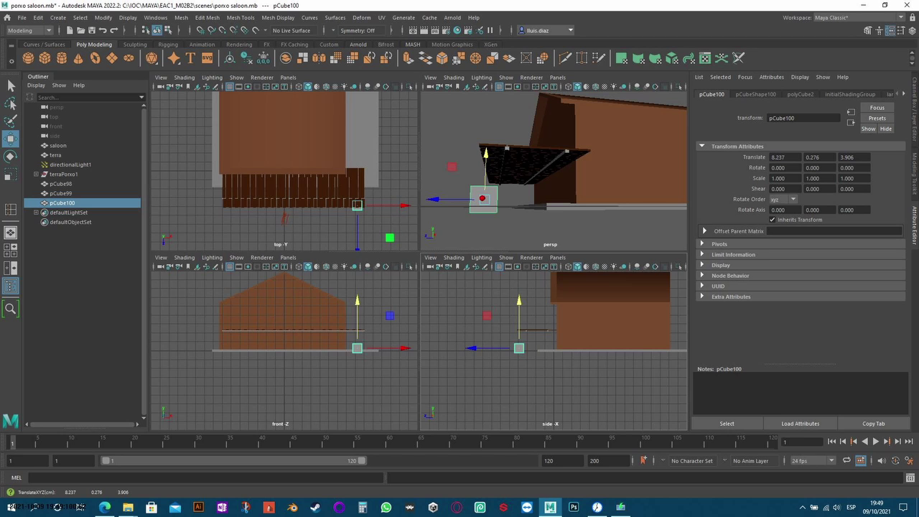
Step: Clear the leftover selection and save the scene
key(ctrl+z)
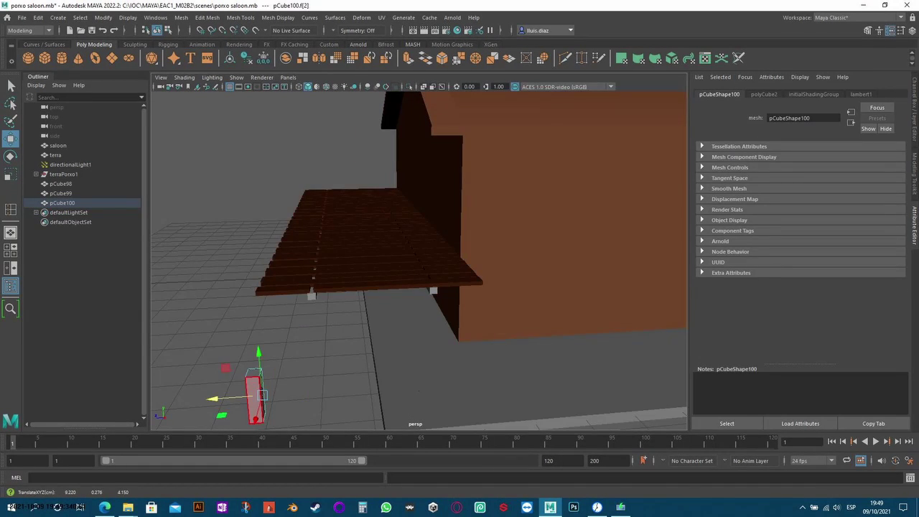
key(ctrl+z)
key(ctrl+s)
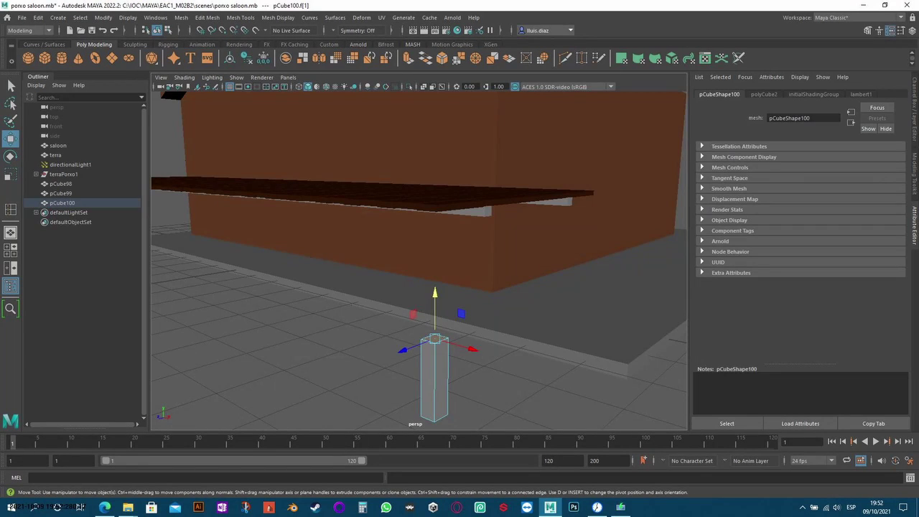
Step: Extrude the post's top face twice, narrowing the first extrusion inward
key(r)
key(ctrl+e)
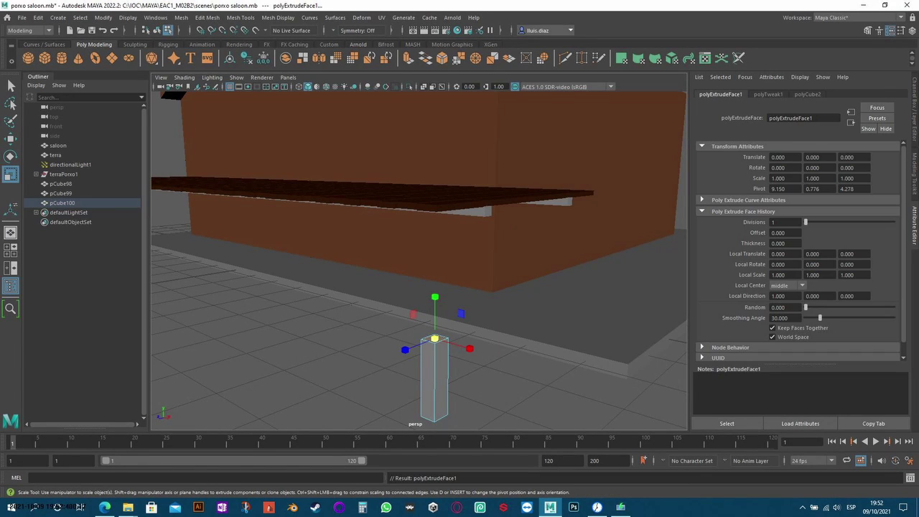
mouse_move(434, 297)
ctrl+mouse_down()
mouse_move(420, 297)
mouse_move(434, 280)
ctrl+mouse_up()
key(q)
key(ctrl+e)
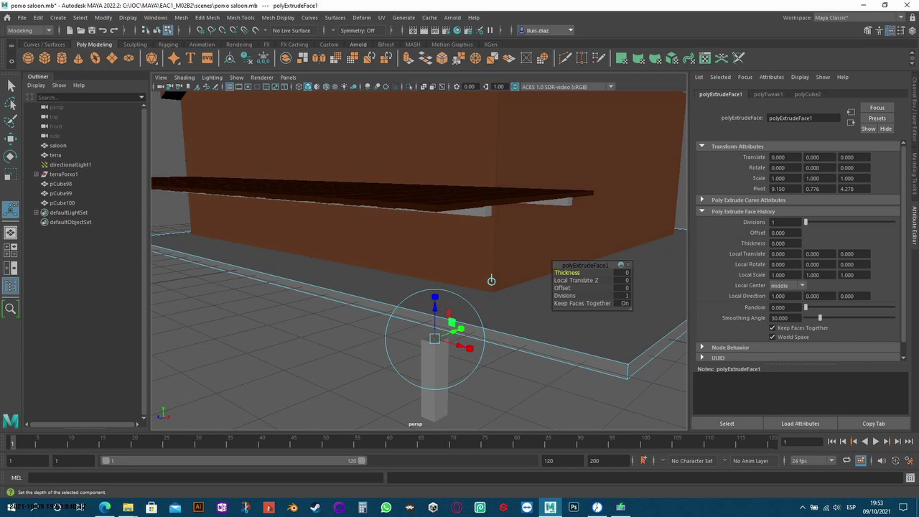
key(q)
key(q)
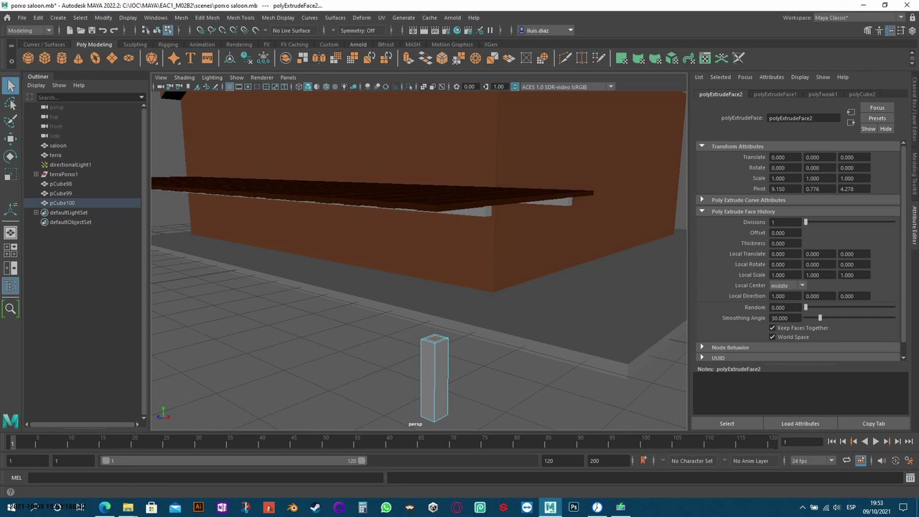
Step: Extrude the top face up the column, then undo that extrusion
key(w)
key(ctrl+e)
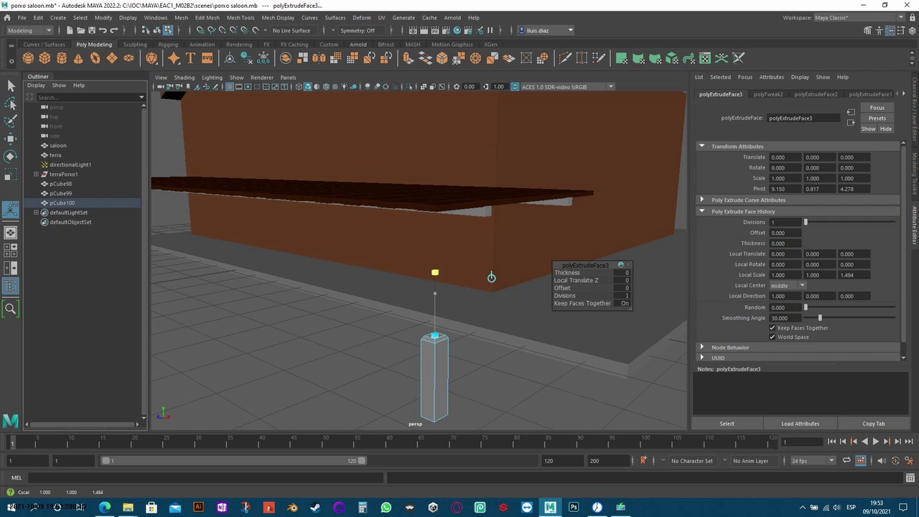
middle_drag(491, 277, 493, 176)
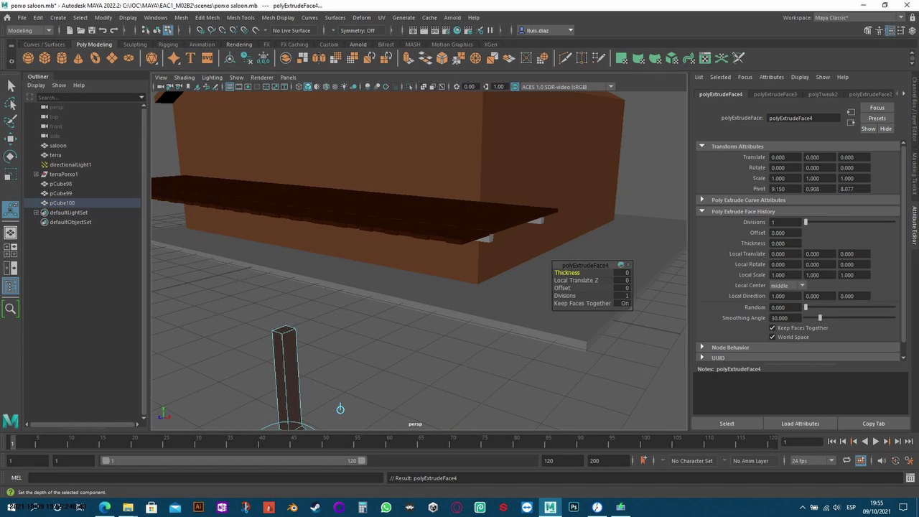
key(ctrl+z)
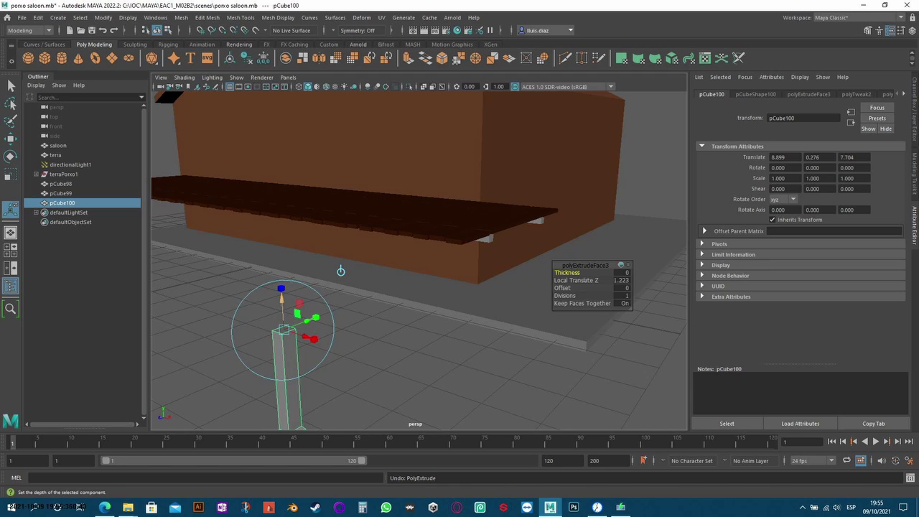
key(ctrl+z)
key(q)
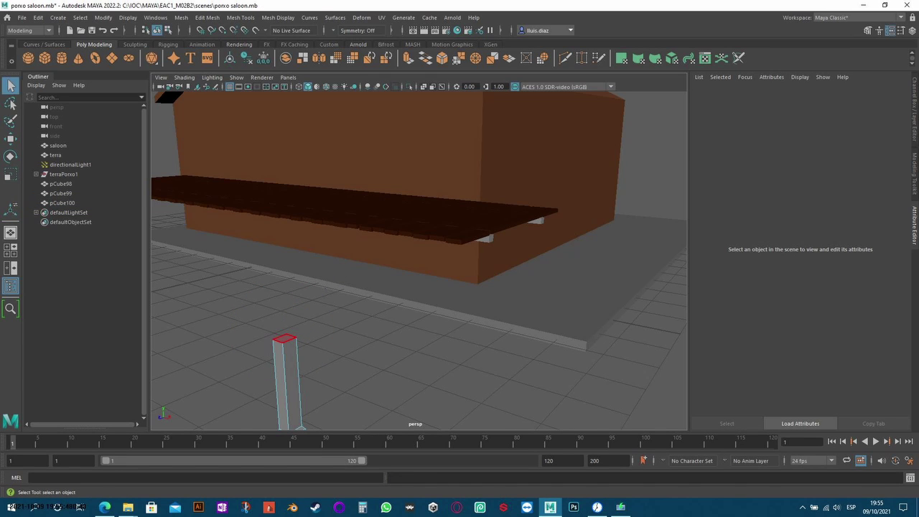
Step: Extrude the column top twice more for the collar, discarding a trial edge loop
key(ctrl+e)
key(r)
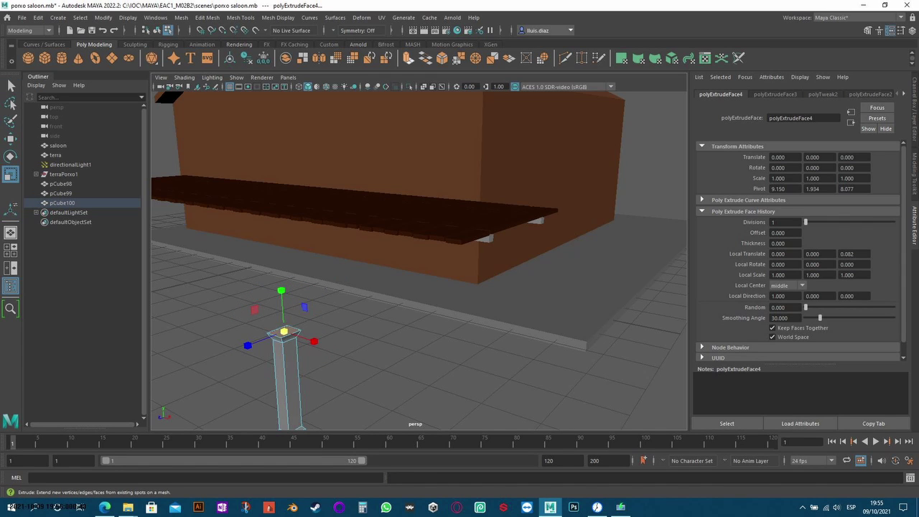
key(ctrl+e)
key(ctrl+e)
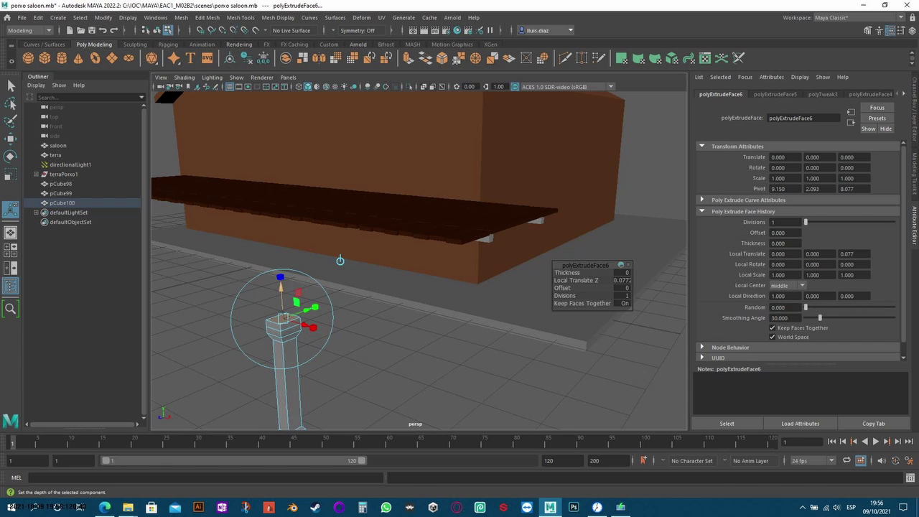
key(r)
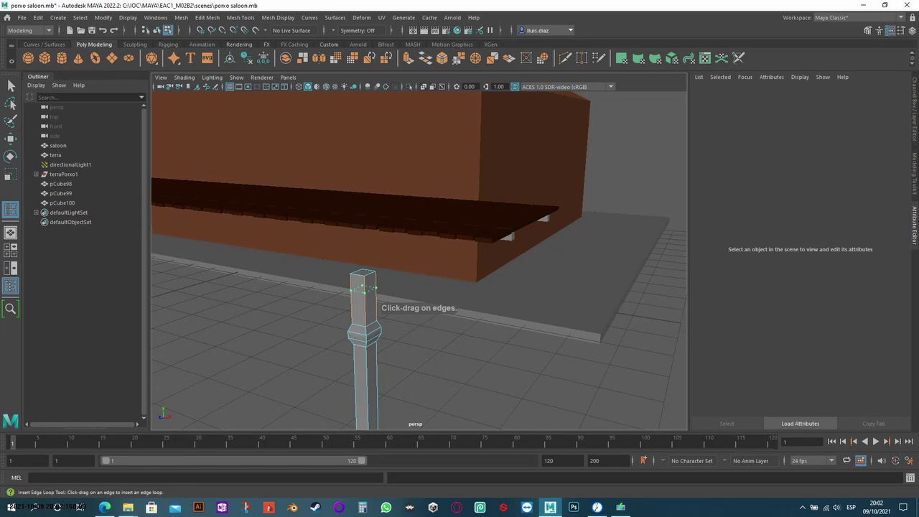
click(363, 289)
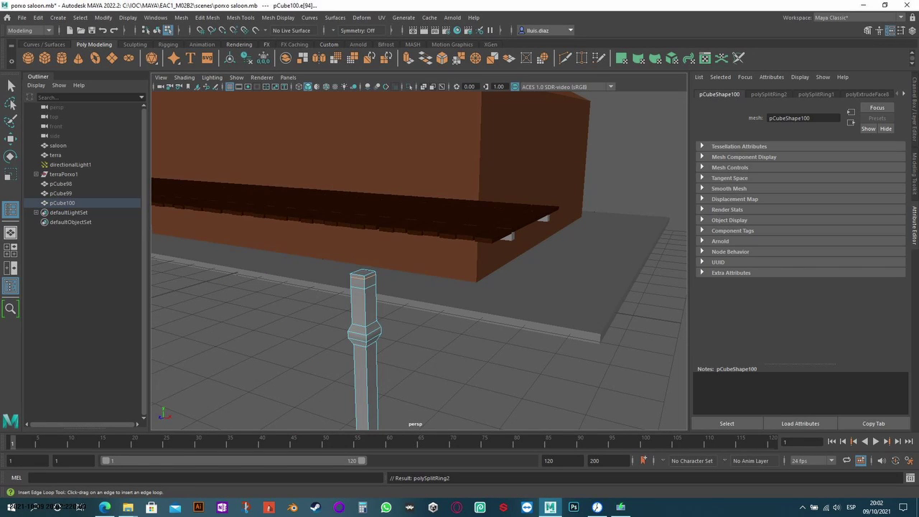
key(ctrl+z)
key(q)
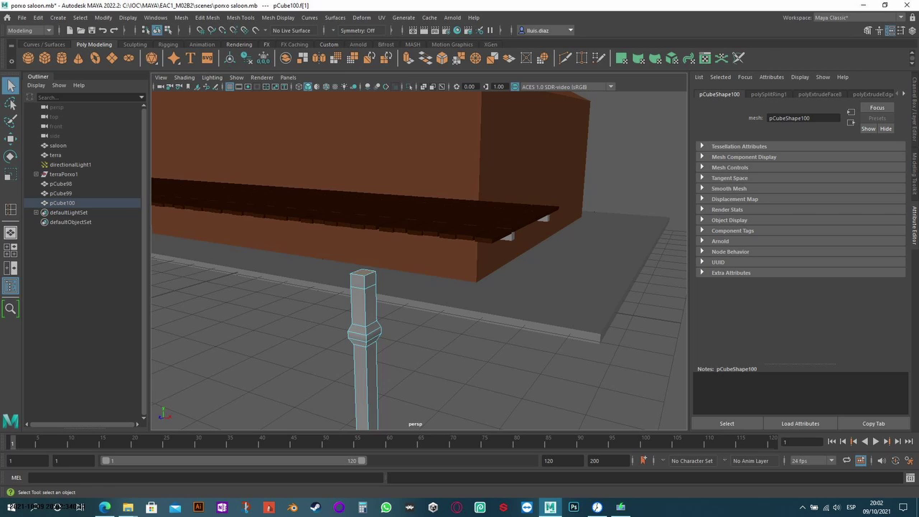
Step: Scale the post's top face wider and extrude it again for the flared top
key(r)
drag(364, 272, 364, 272)
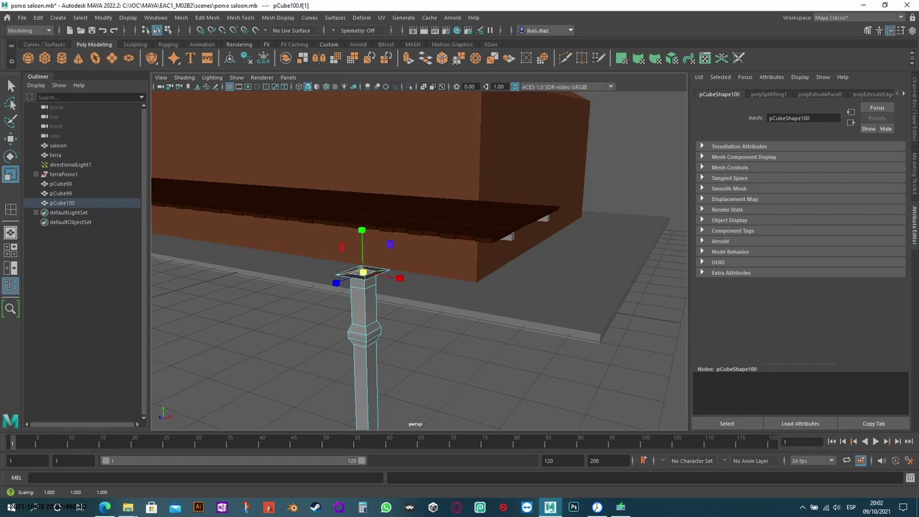
key(q)
click(363, 273)
key(r)
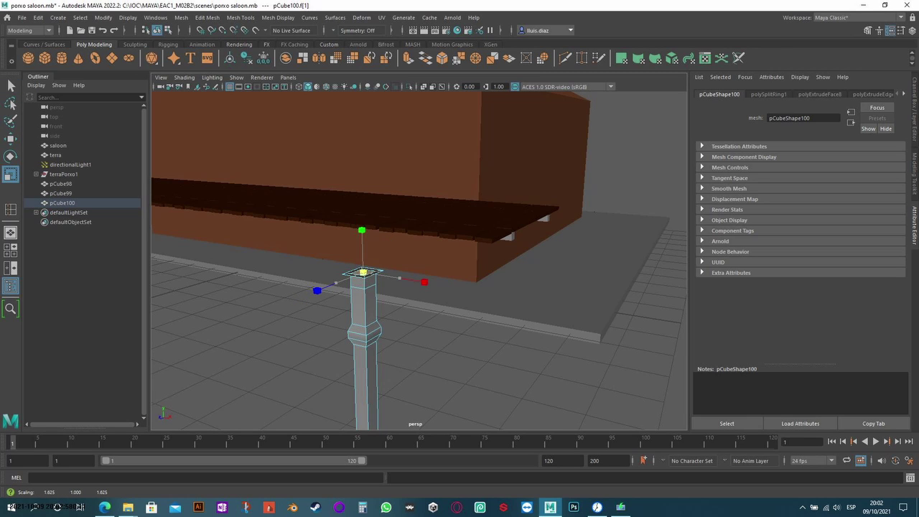
scroll(418, 259, up, 2)
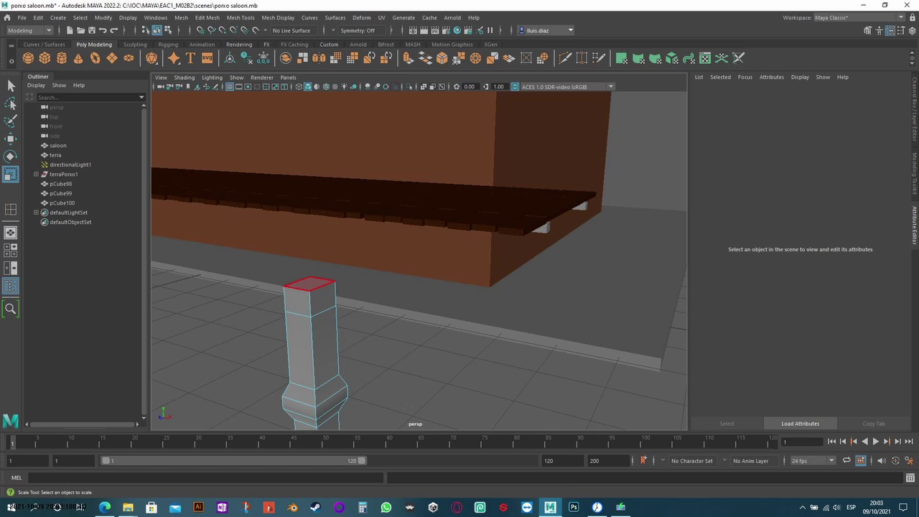
click(309, 284)
key(ctrl+e)
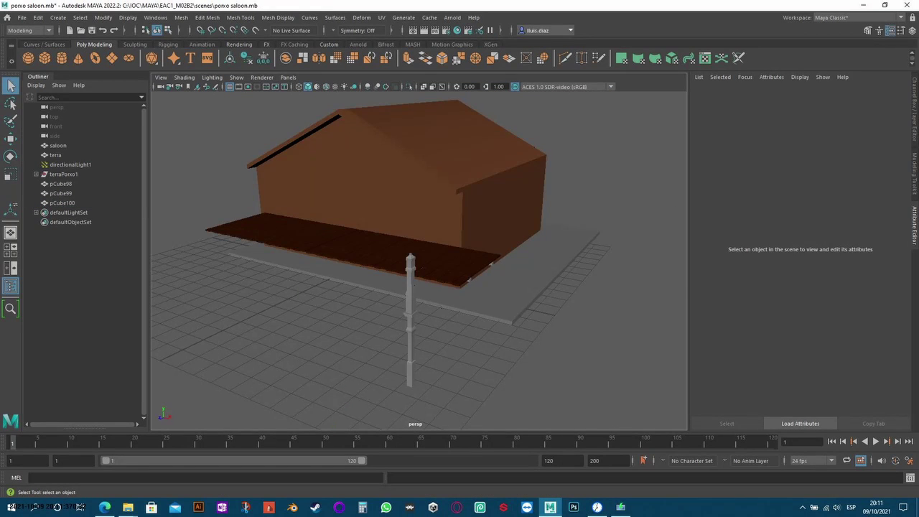
Step: Move the turned post to the porch edge and shorten it to about 0.79 height
key(w)
drag(284, 352, 402, 338)
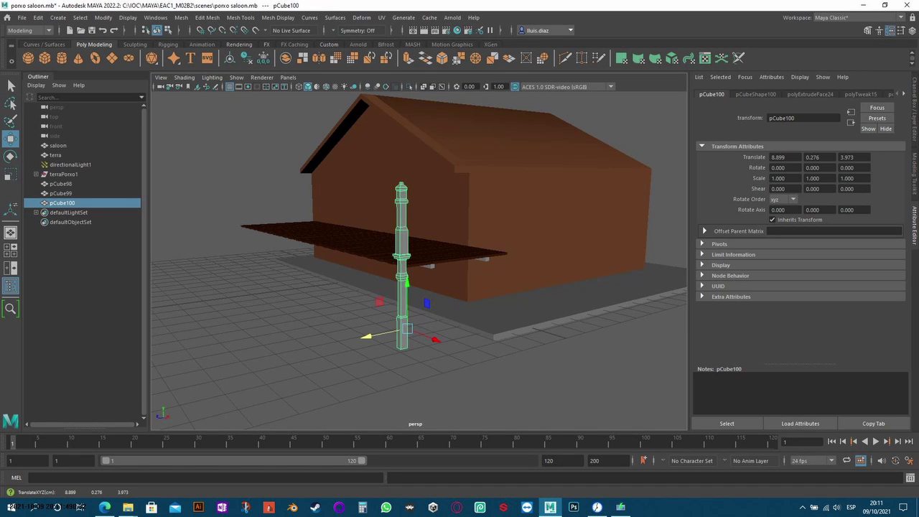
alt+drag(417, 251, 466, 244)
key(ctrl+z)
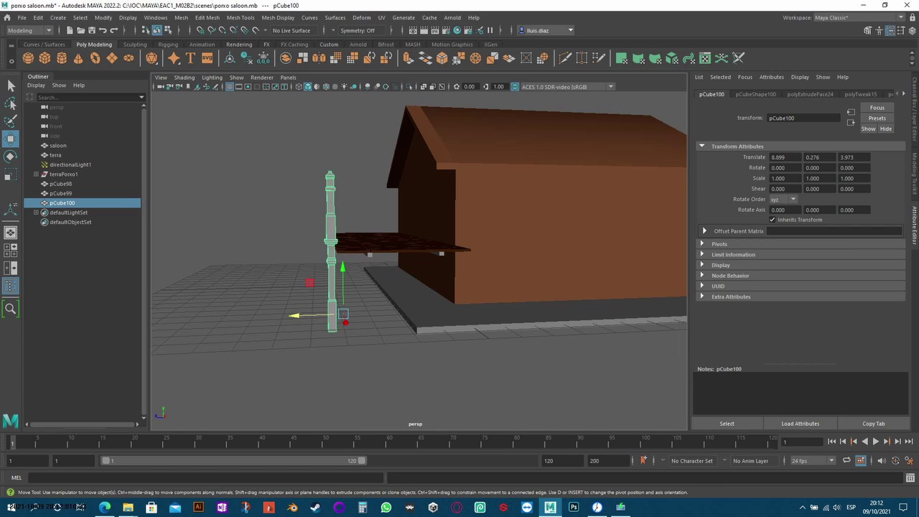
key(r)
drag(342, 267, 343, 280)
click(430, 374)
mouse_move(430, 323)
alt+mouse_down()
mouse_move(459, 315)
mouse_move(449, 313)
alt+mouse_up()
scroll(430, 258, up, 3)
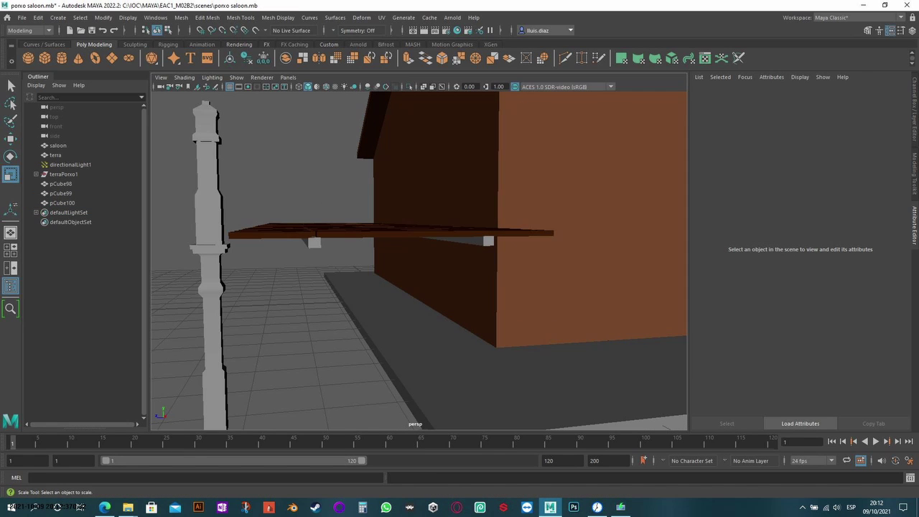
alt+drag(449, 314, 388, 302)
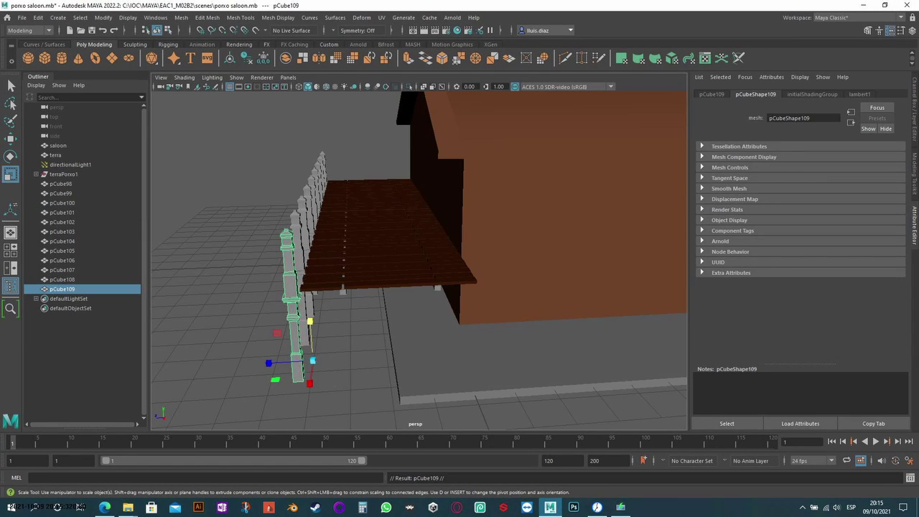
Step: Slide the copied posts along the porch edge and nudge the last one along X
key(w)
mouse_move(264, 362)
mouse_down()
mouse_move(406, 354)
mouse_move(394, 355)
mouse_up()
mouse_move(416, 258)
alt+mouse_down()
mouse_move(302, 262)
mouse_move(430, 237)
mouse_move(385, 268)
alt+mouse_up()
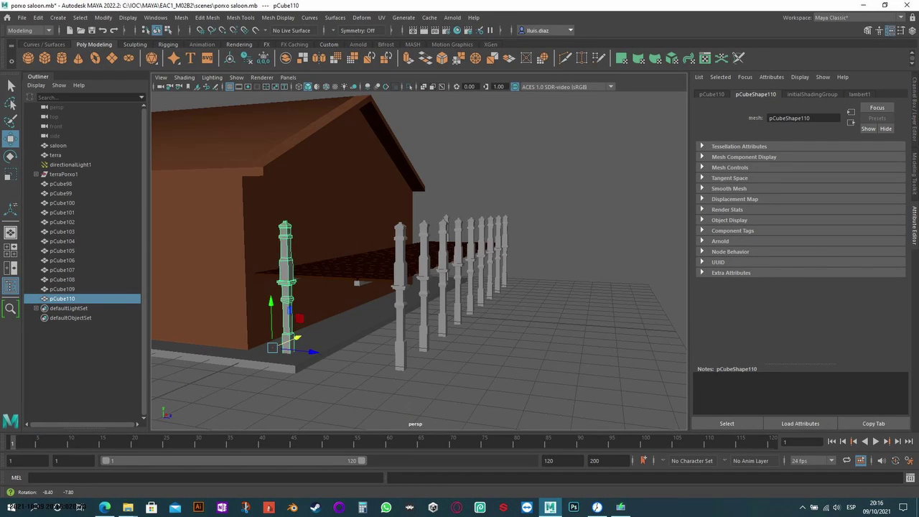
key(space)
drag(266, 176, 269, 176)
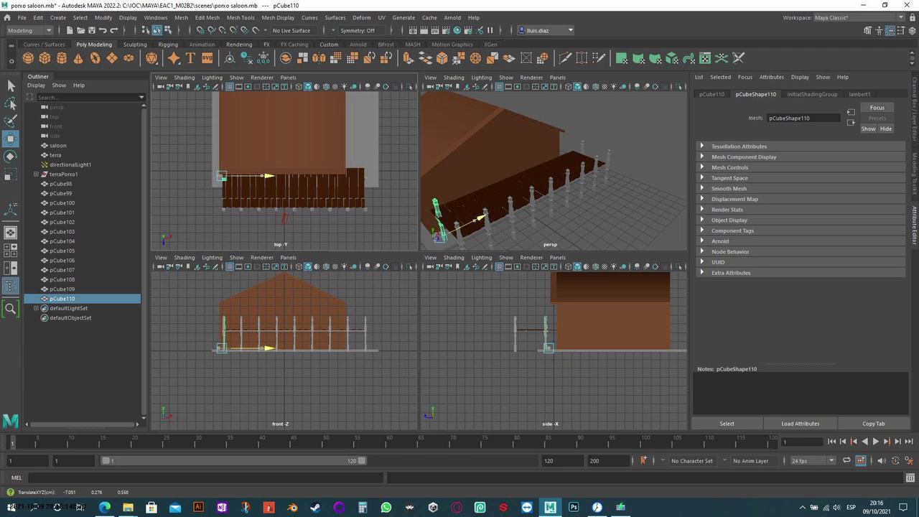
Step: Select an existing porch beam to serve as the rail pCube111
scroll(269, 175, up, 3)
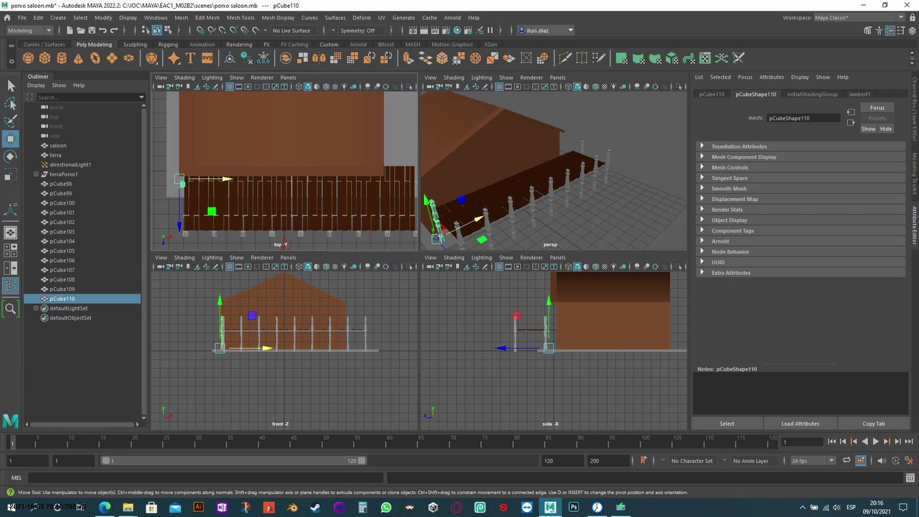
click(212, 232)
key(space)
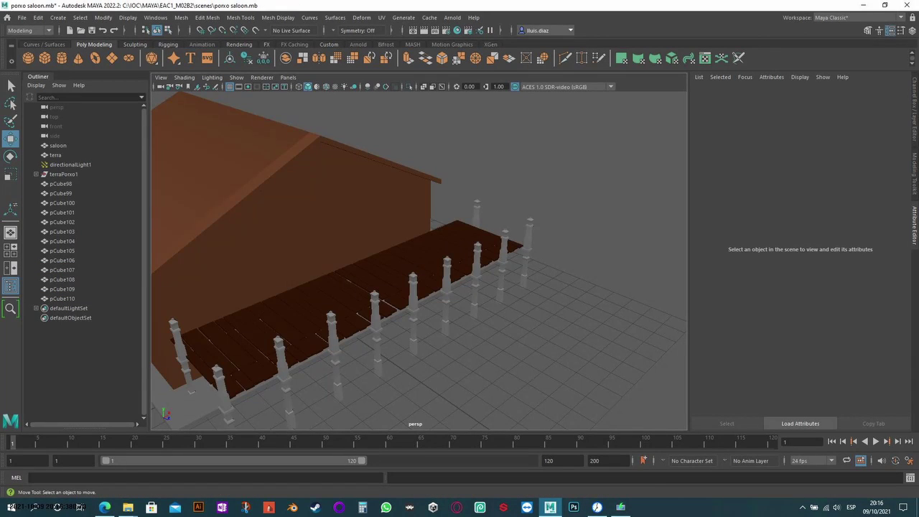
alt+drag(417, 251, 503, 237)
alt+drag(416, 251, 430, 252)
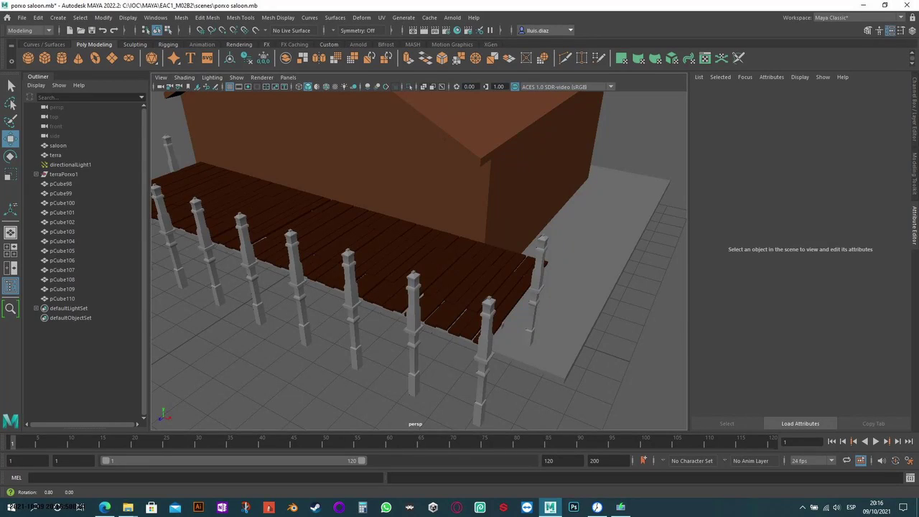
click(60, 183)
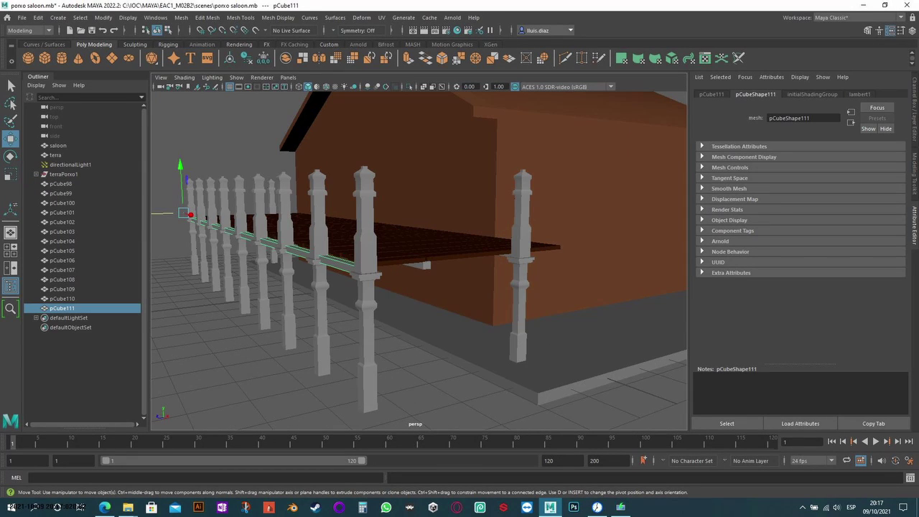
Step: Select posts pCube102 to pCube108 together in the Outliner
scroll(362, 225, up, 3)
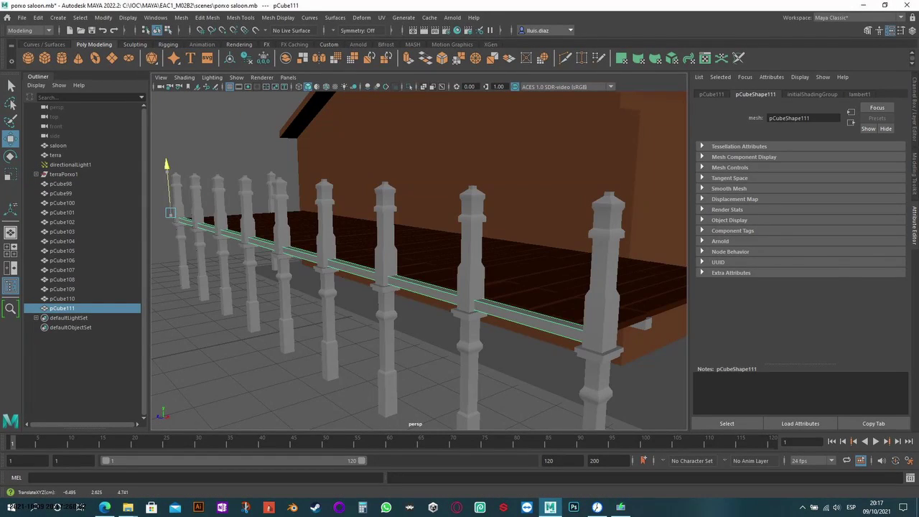
click(237, 388)
drag(62, 222, 62, 280)
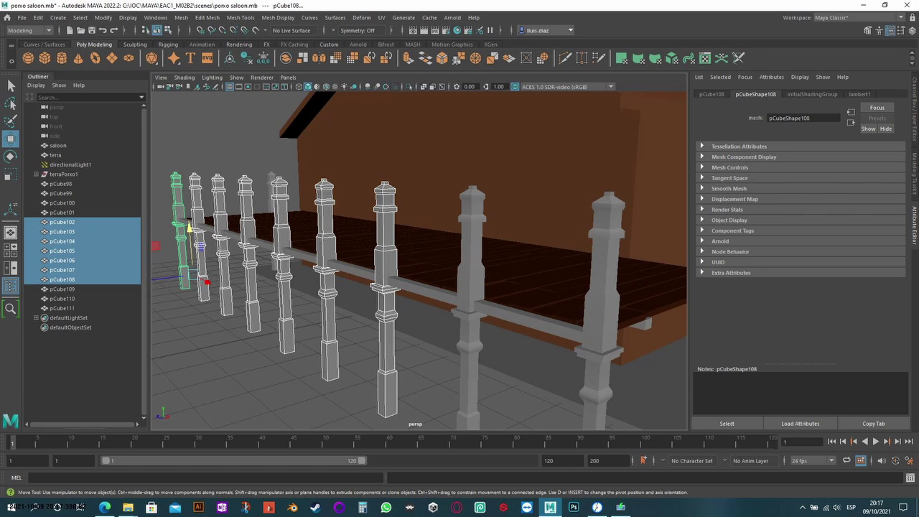
Step: Group the selected posts and name the group columnesFustaPorxo
key(ctrl+g)
double_click(63, 212)
text(columnes)
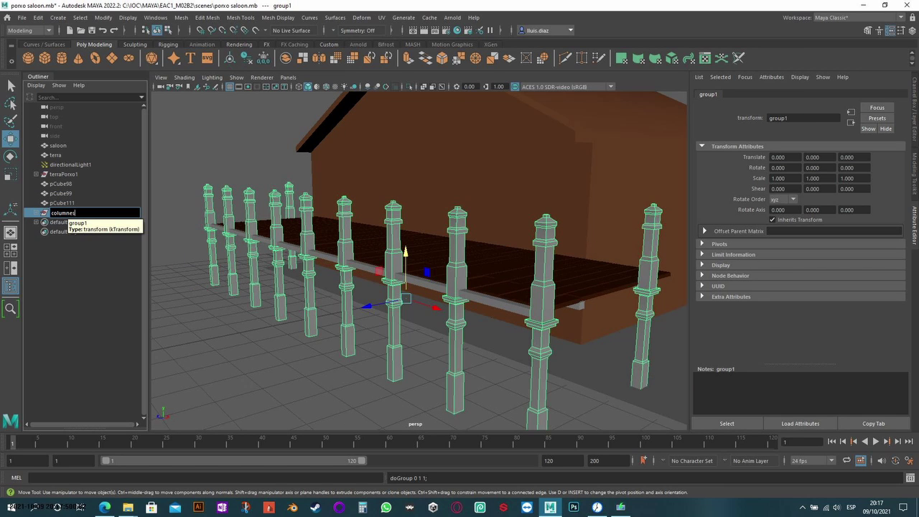
text(FustaPorxo)
key(Return)
Step: Rename the rail pCube111 to vigues and the beam pCube99 to vigues2
click(61, 202)
double_click(61, 202)
text(vigues)
key(Return)
click(61, 193)
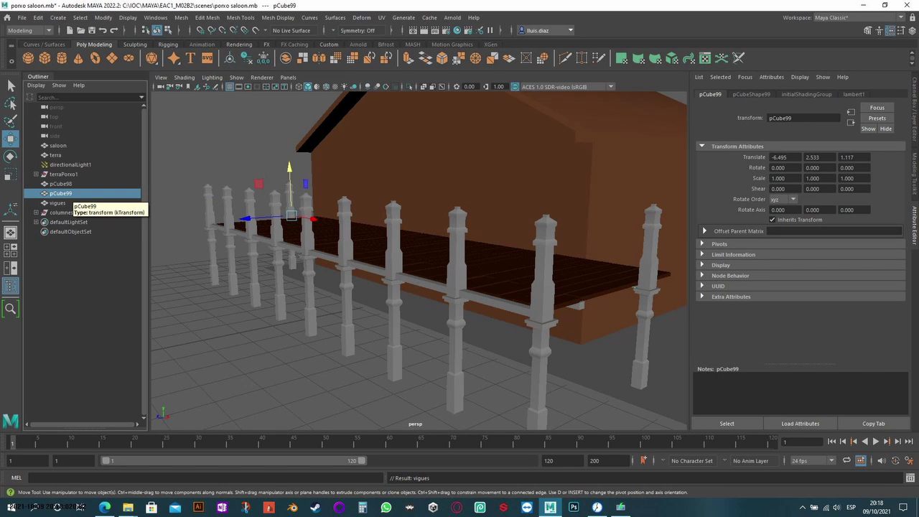
double_click(61, 193)
text(vigues2)
key(Return)
Step: Rename the rail to vigues3 and the beam pCube98 to vigues1
double_click(59, 203)
text(vigues3)
key(Return)
double_click(60, 184)
text(vigues1)
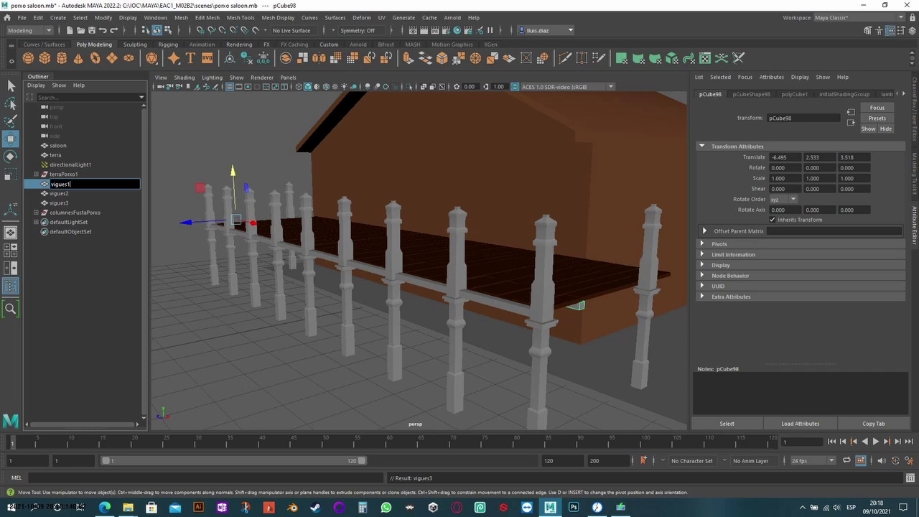
key(Return)
Step: Switch the vigues3 rail to face mode and pick several of its faces
click(298, 243)
right_click(299, 243)
click(297, 269)
mouse_move(344, 273)
alt+mouse_down()
mouse_move(316, 241)
mouse_move(359, 228)
mouse_move(327, 233)
mouse_move(344, 237)
alt+mouse_up()
click(316, 240)
click(320, 237)
click(359, 228)
click(326, 233)
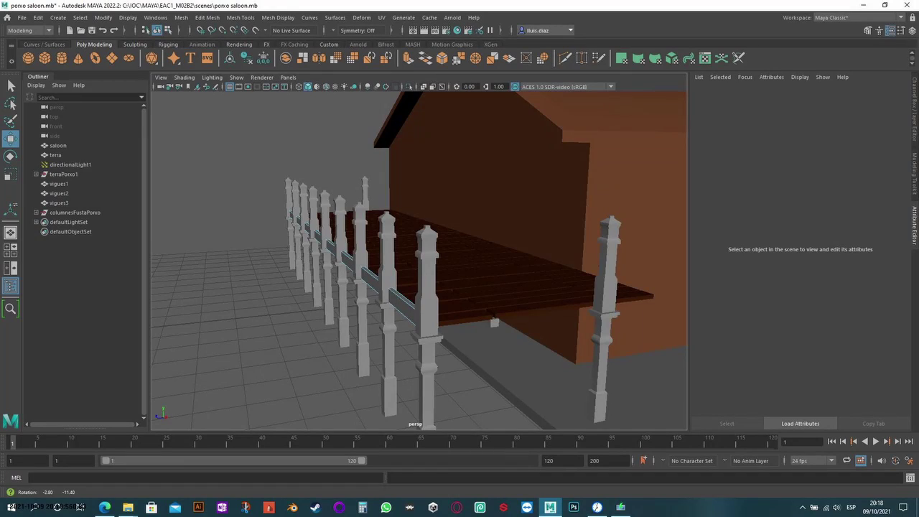
Step: Rotate the new beam to -90° in Y and slide it to the porch corner
key(e)
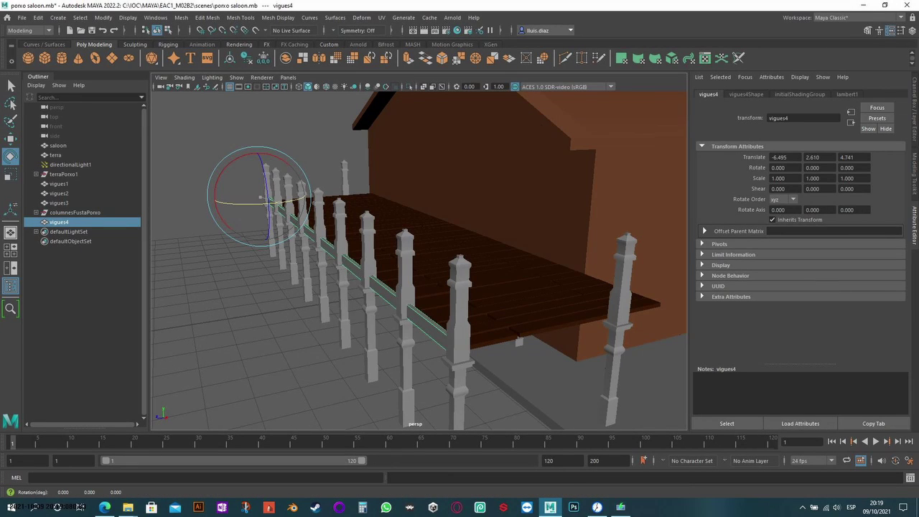
key(space)
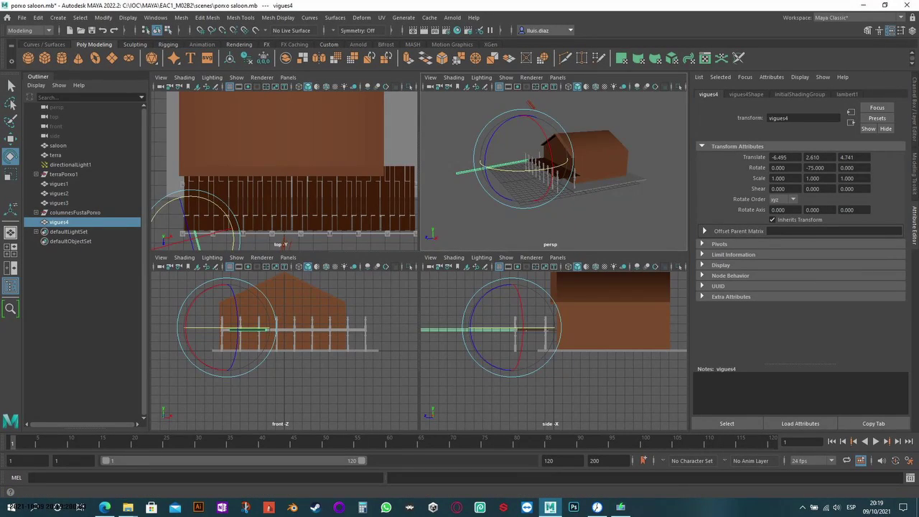
drag(215, 204, 228, 215)
key(space)
key(w)
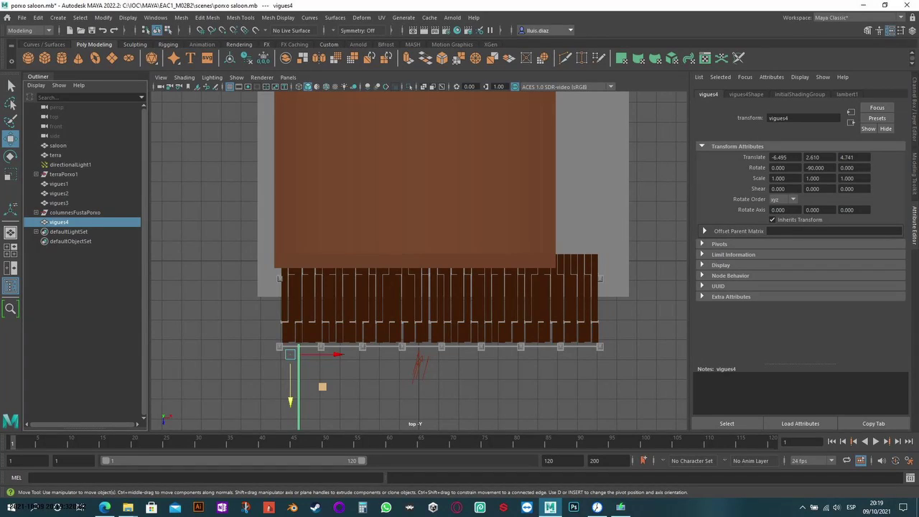
drag(322, 384, 320, 278)
key(space)
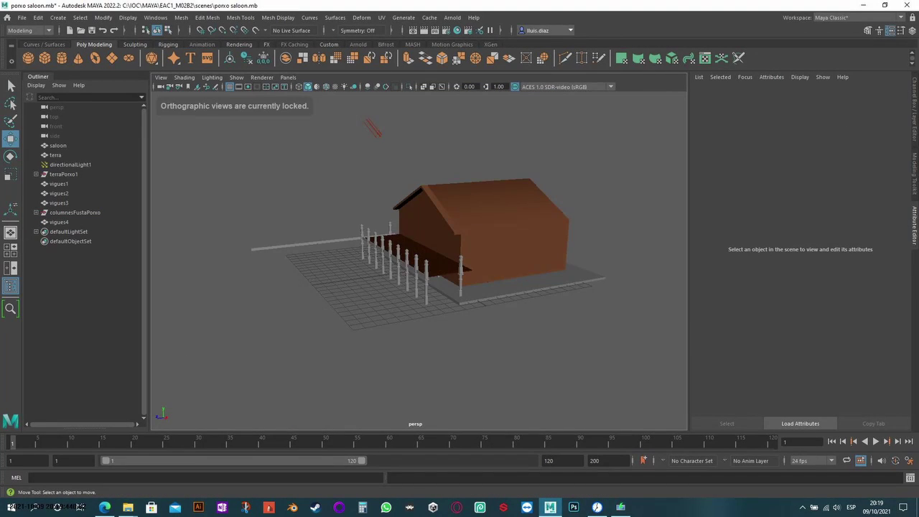
Step: Select the end beam vigues4 and frame it in the view
mouse_move(372, 128)
alt+mouse_down()
mouse_move(338, 136)
mouse_move(283, 367)
mouse_move(304, 400)
mouse_move(344, 373)
alt+mouse_up()
right_click(283, 367)
click(240, 352)
click(502, 179)
alt+right_drag(417, 258, 459, 262)
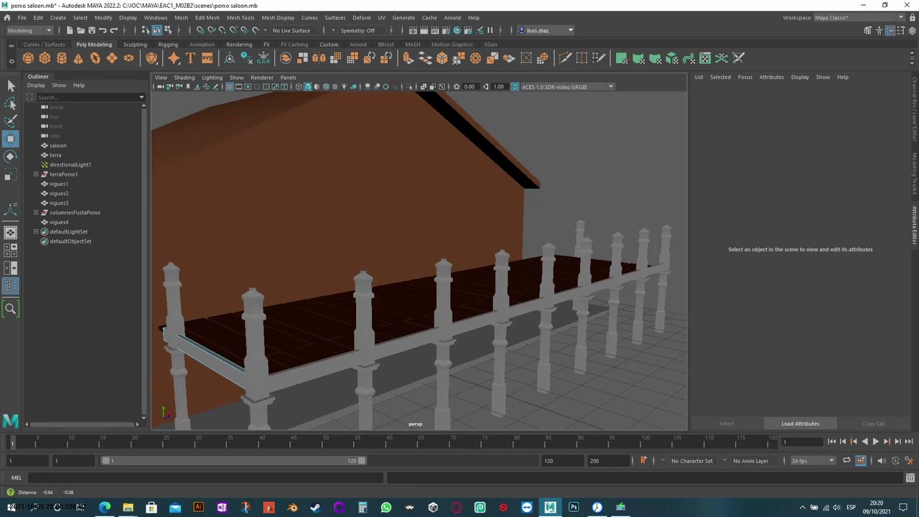
click(205, 355)
key(f)
Step: Slide vigues4 toward the saloon wall in object mode and reselect it
key(F8)
drag(308, 316, 287, 309)
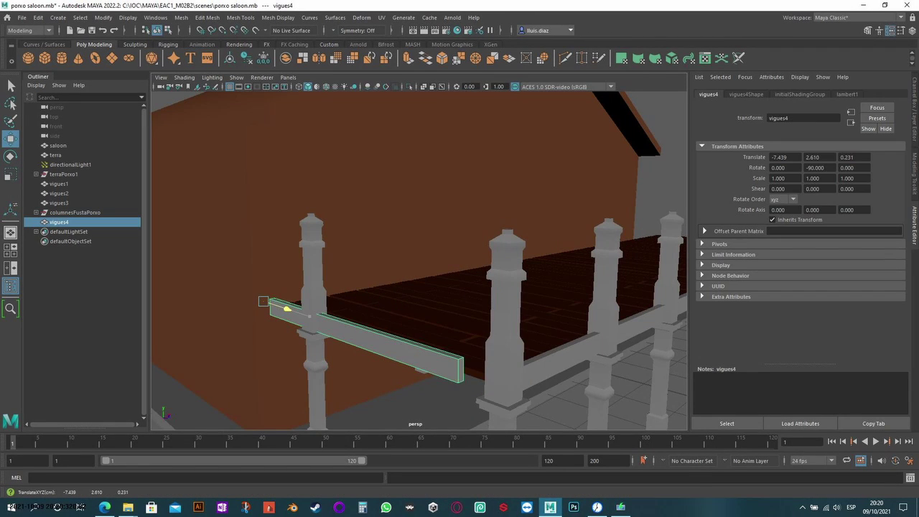
click(392, 298)
click(59, 222)
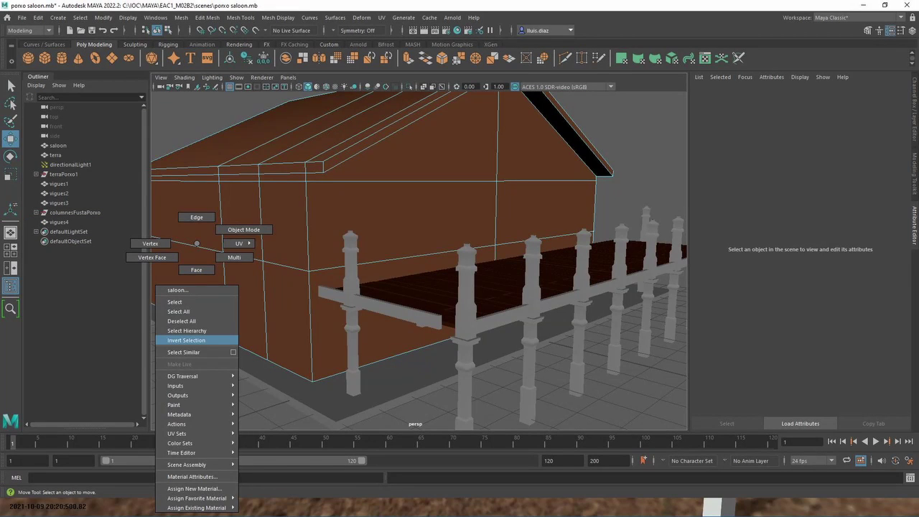
right_drag(197, 240, 205, 266)
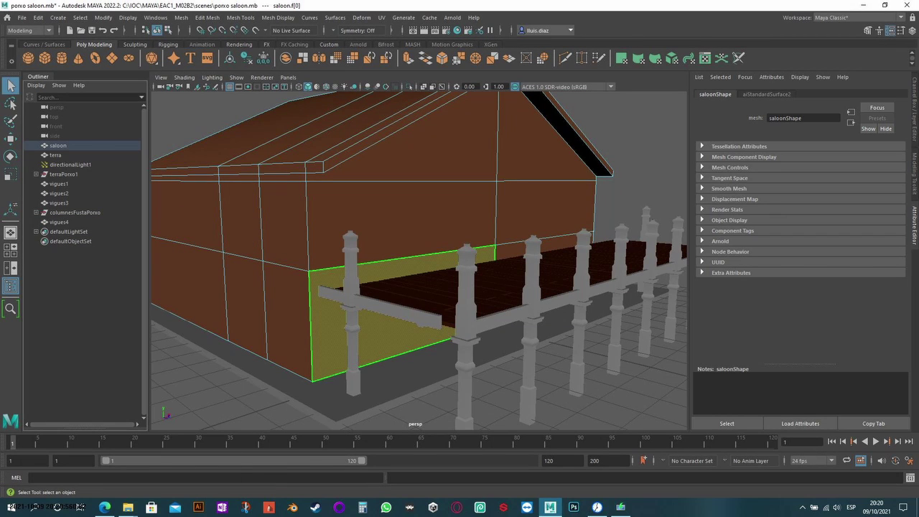
Step: Reselect vigues4 and return it from face mode to whole-object selection
click(58, 222)
scroll(450, 243, up, 3)
right_click(450, 243)
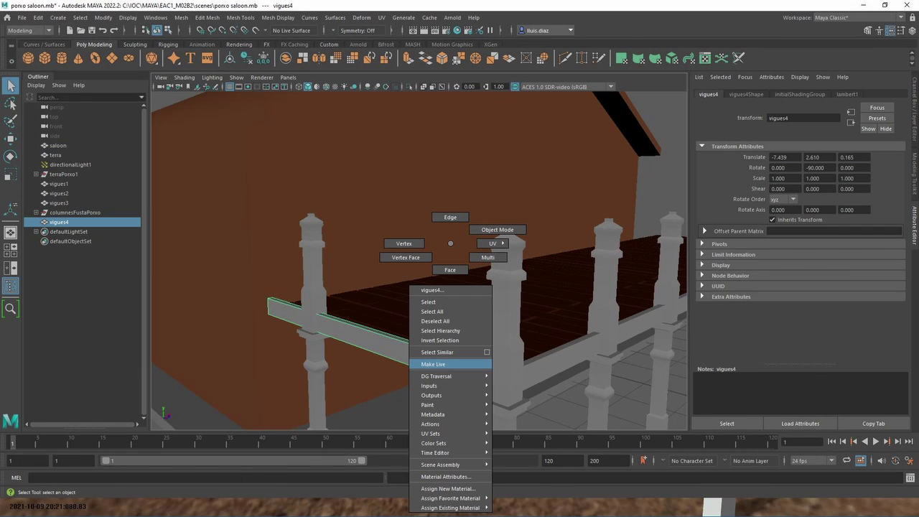
right_drag(450, 243, 450, 269)
click(467, 369)
key(w)
right_click(380, 244)
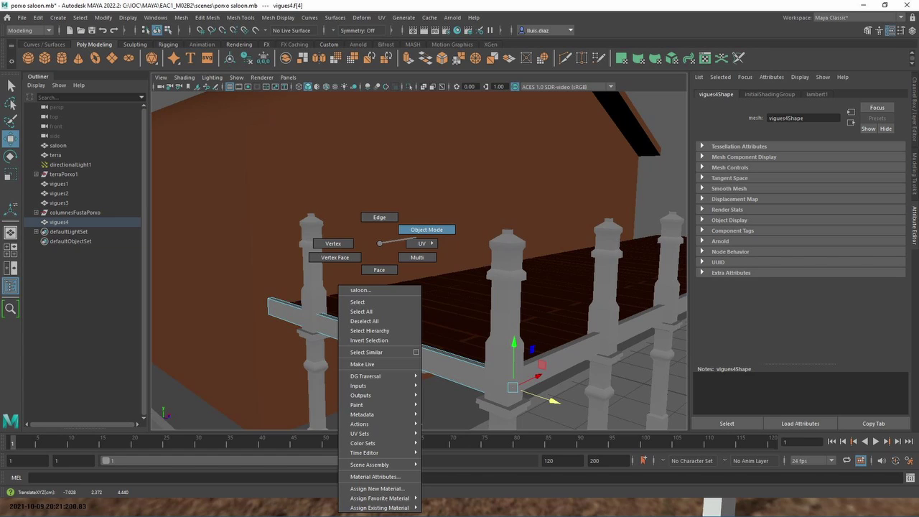
right_drag(380, 243, 426, 230)
Step: Duplicate vigues4 as vigues5 and slide it to the porch's other end
key(ctrl+d)
mouse_move(302, 294)
mouse_down()
mouse_move(610, 247)
mouse_move(494, 283)
mouse_move(438, 319)
mouse_move(587, 253)
mouse_up()
scroll(610, 248, down, 5)
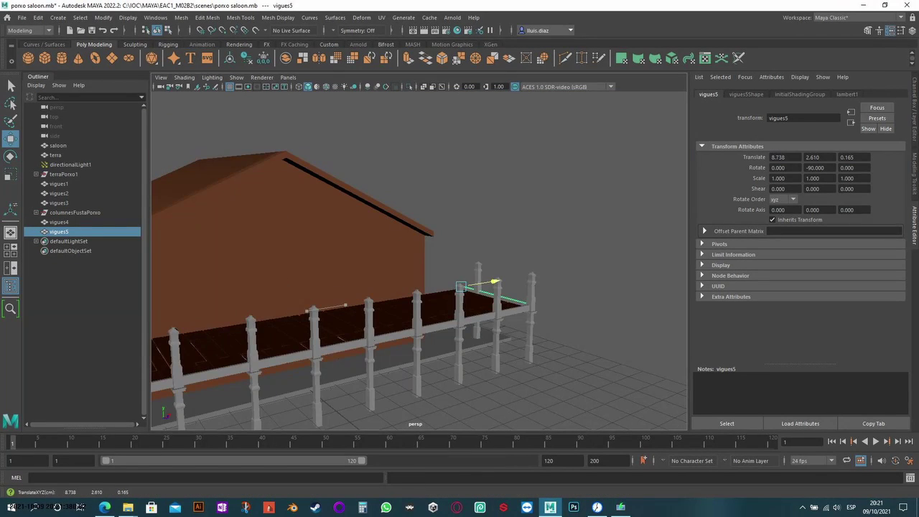
scroll(494, 282, up, 3)
click(430, 402)
mouse_move(431, 402)
alt+mouse_down()
mouse_move(439, 424)
mouse_move(616, 282)
alt+mouse_up()
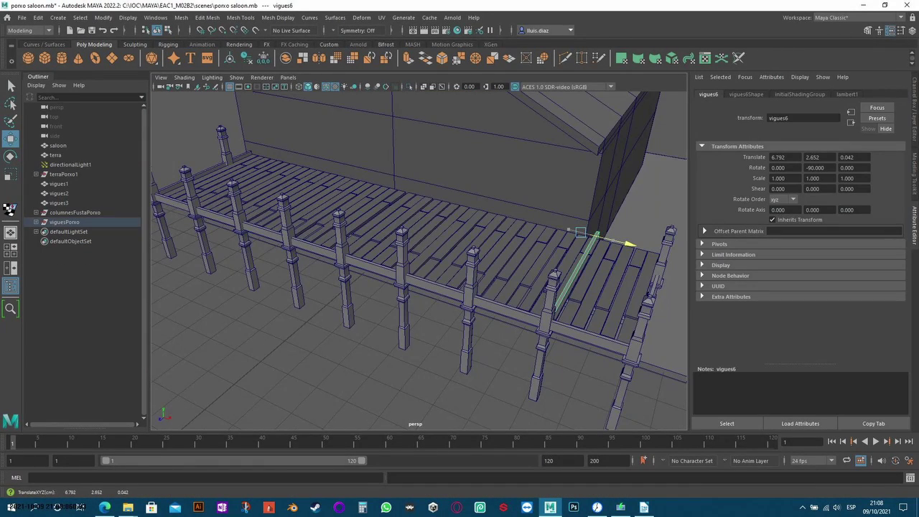
Step: Align the end beam with the posts in the four-view layout, then select the saloon
key(space)
scroll(284, 171, up, 5)
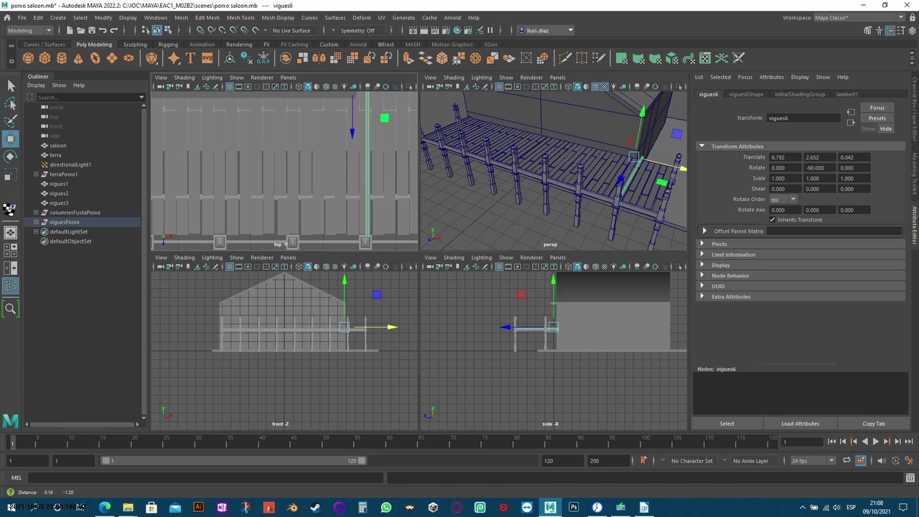
drag(370, 126, 366, 126)
click(503, 215)
scroll(553, 170, up, 3)
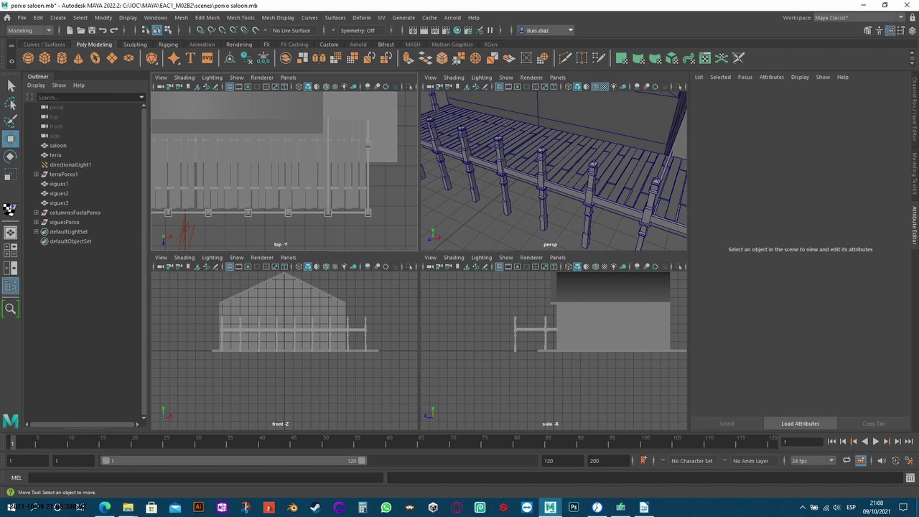
key(space)
alt+drag(554, 171, 502, 179)
click(58, 145)
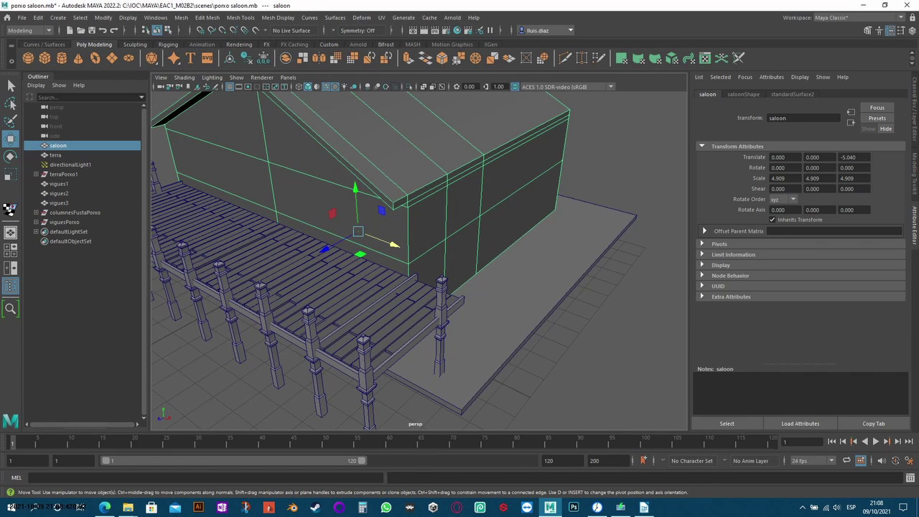
Step: Shift the saloon front wall's thin top-edge face outward
key(F11)
click(517, 215)
click(528, 134)
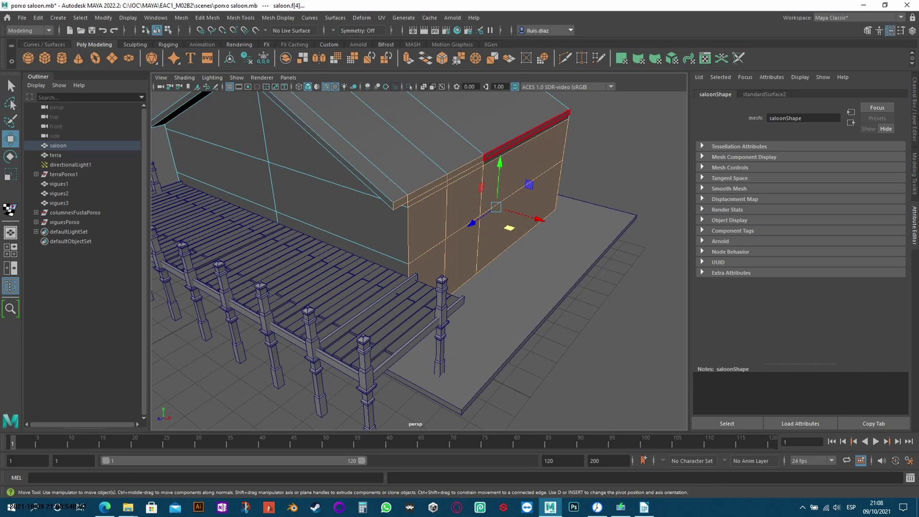
mouse_move(508, 228)
mouse_down()
mouse_move(564, 244)
mouse_move(549, 222)
mouse_up()
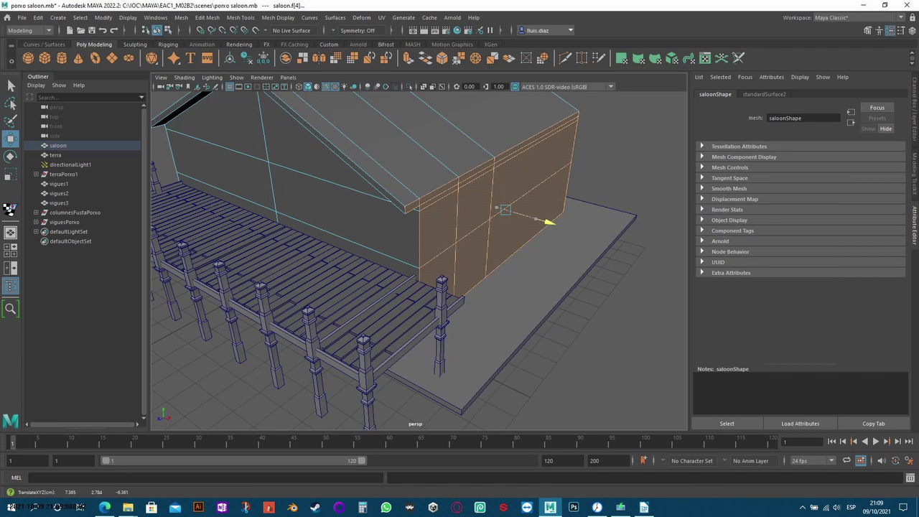
key(Escape)
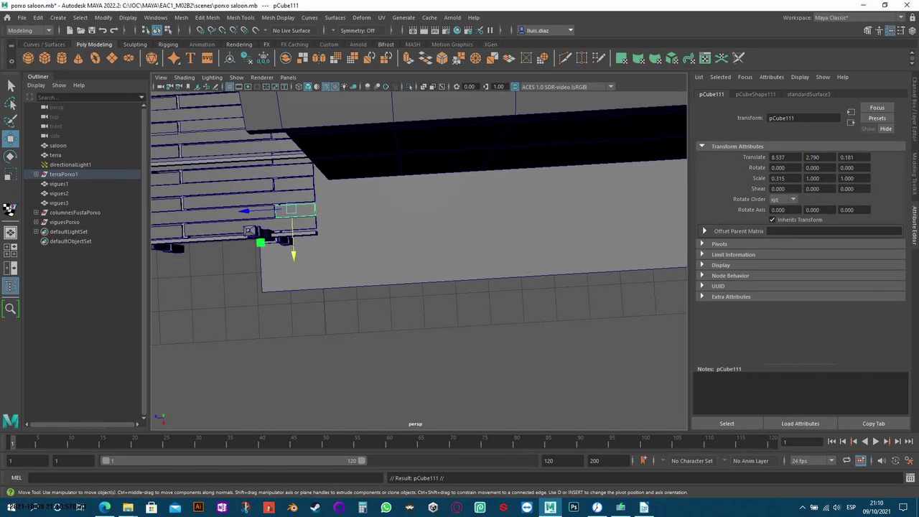
Step: Rotate plank pCube111 -90° in Y and slide it to the porch deck's end
mouse_move(246, 211)
mouse_down()
mouse_move(289, 209)
mouse_move(309, 237)
mouse_up()
key(e)
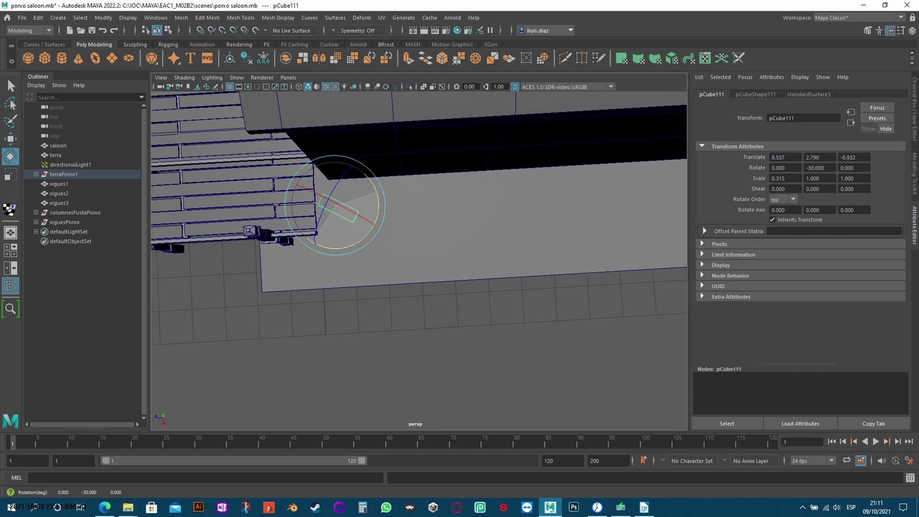
click(337, 237)
alt+middle_drag(416, 258, 495, 294)
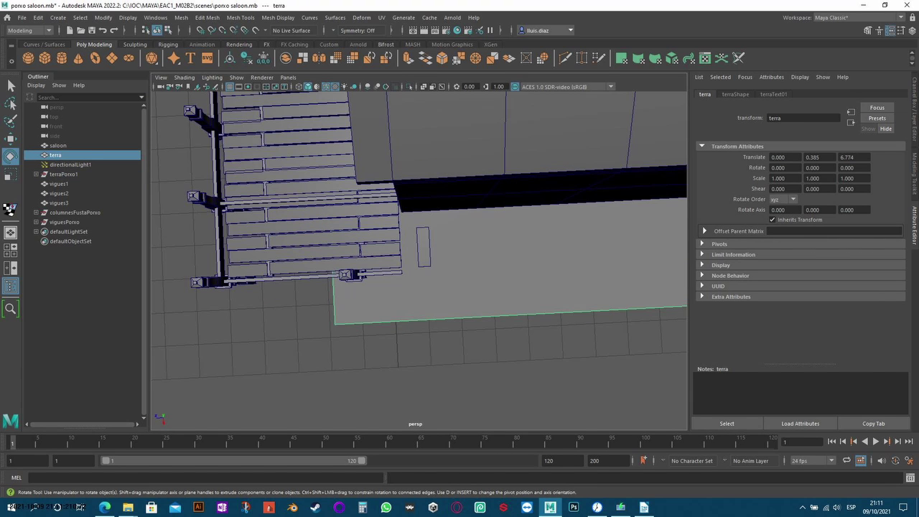
click(423, 247)
key(w)
mouse_move(376, 250)
mouse_down()
mouse_move(361, 250)
mouse_move(345, 269)
mouse_move(402, 237)
mouse_up()
Step: Select the slab's top face and a face of the plank in component mode
click(531, 237)
key(q)
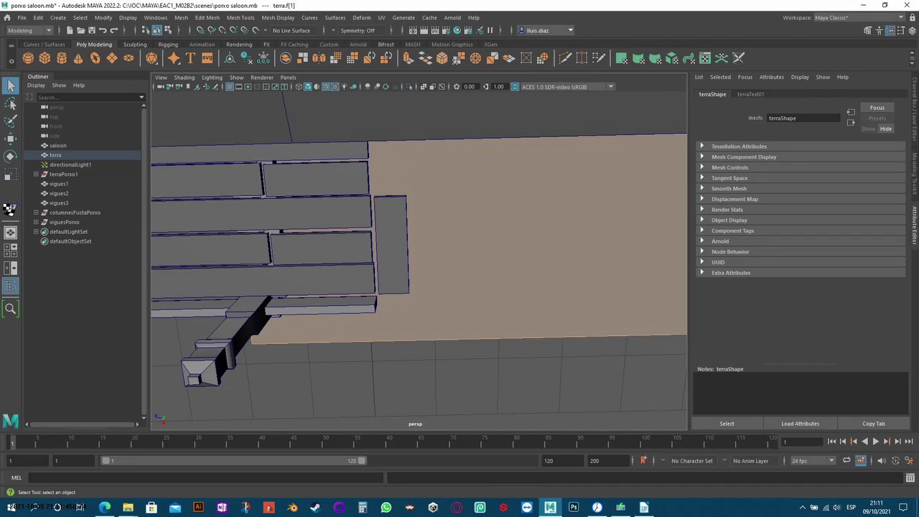
right_drag(487, 243, 529, 244)
click(392, 244)
key(w)
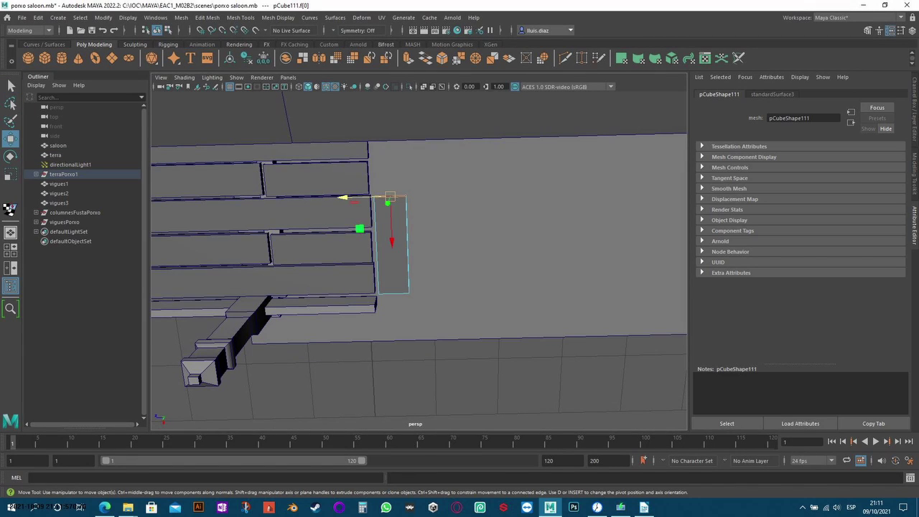
Step: Check the plank's end face in the four-view layout and reset Duplicate Special to defaults
key(space)
click(539, 144)
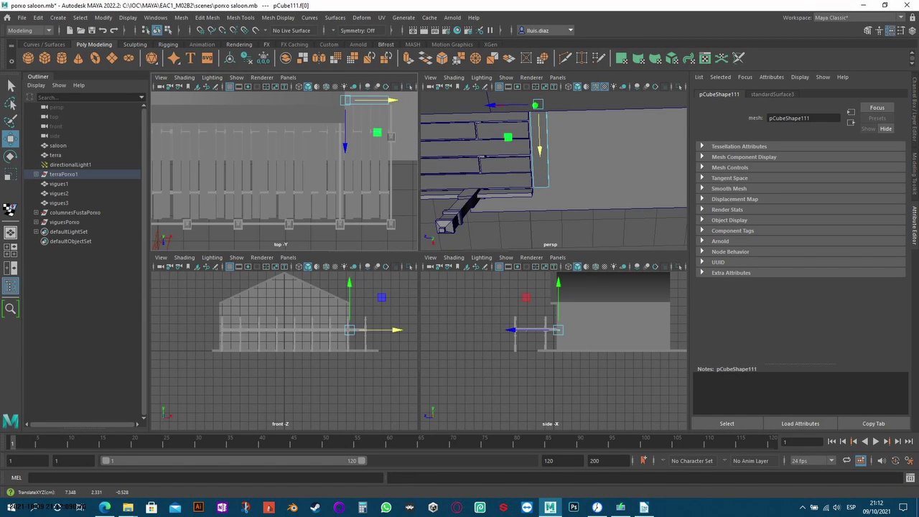
click(610, 186)
key(space)
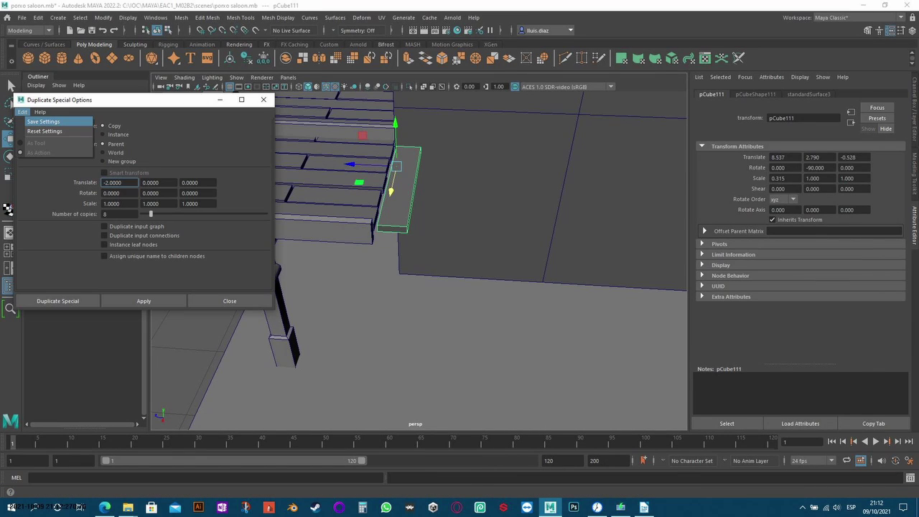
click(44, 131)
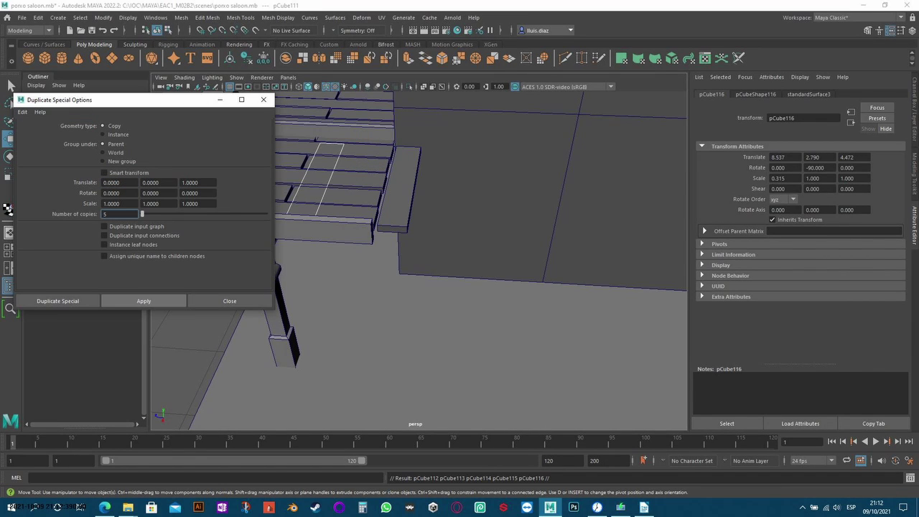
Step: Try five plank copies with Z offsets -1 and 5, undoing each result
key(ctrl+z)
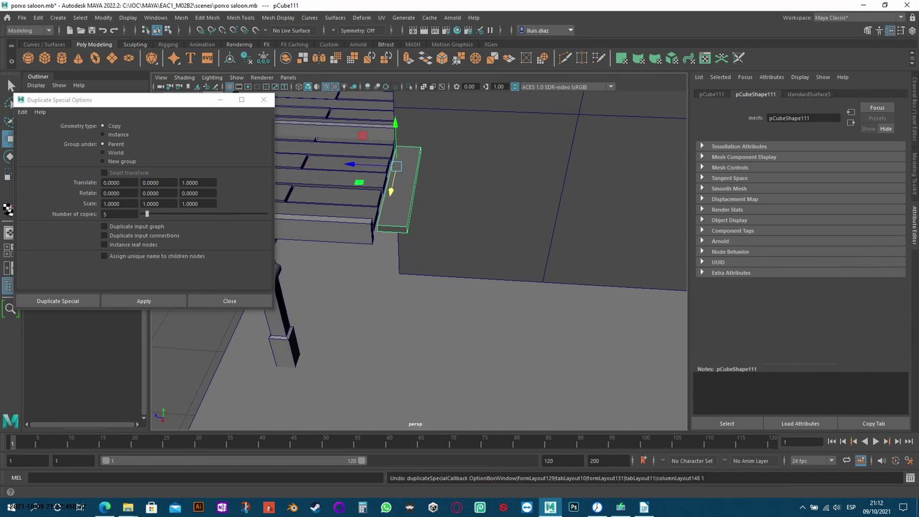
text(-1)
click(144, 301)
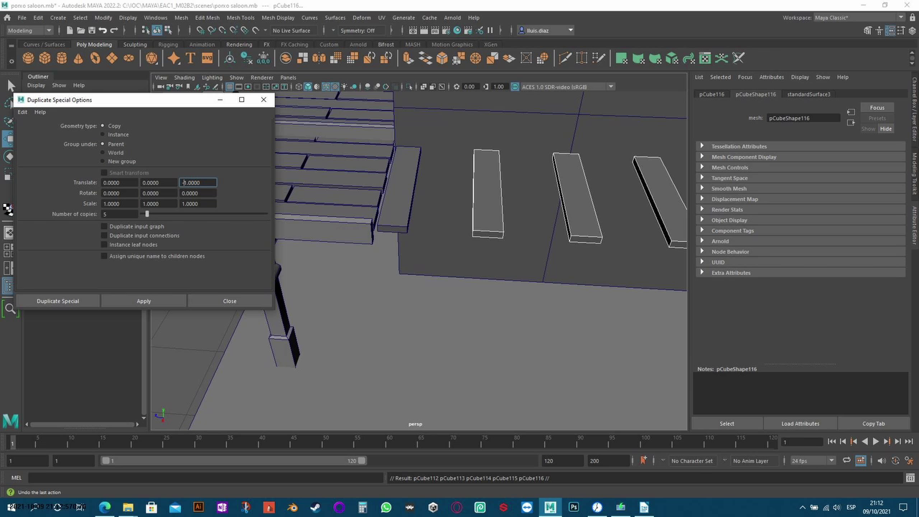
key(ctrl+z)
text(5)
click(143, 301)
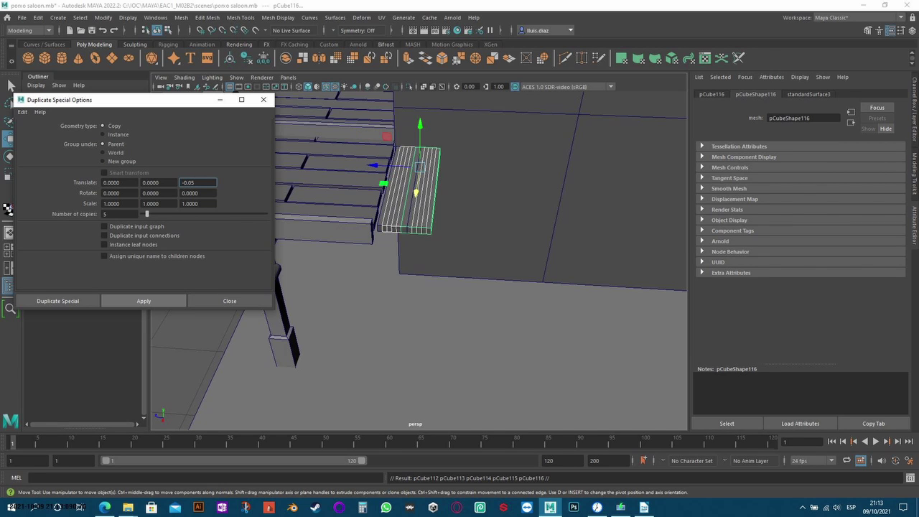
Step: Settle on five plank copies at Translate Z -0.4, then set 2 post copies at Z -3
key(ctrl+z)
text(-0.5)
key(Return)
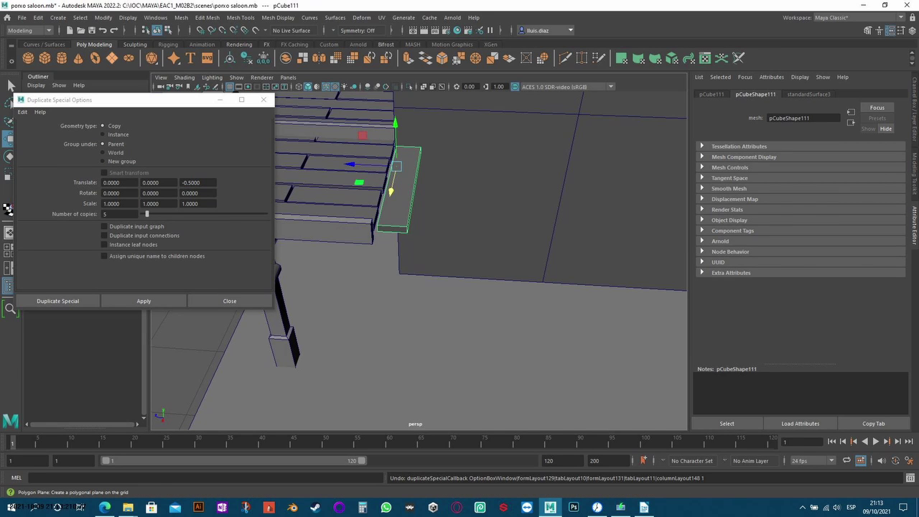
click(144, 300)
key(Return)
key(ctrl+z)
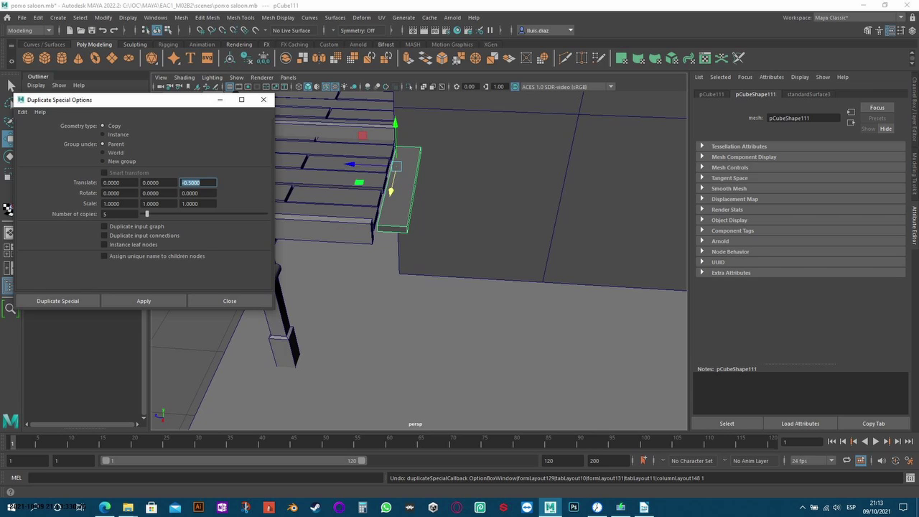
text(-0.4)
key(Return)
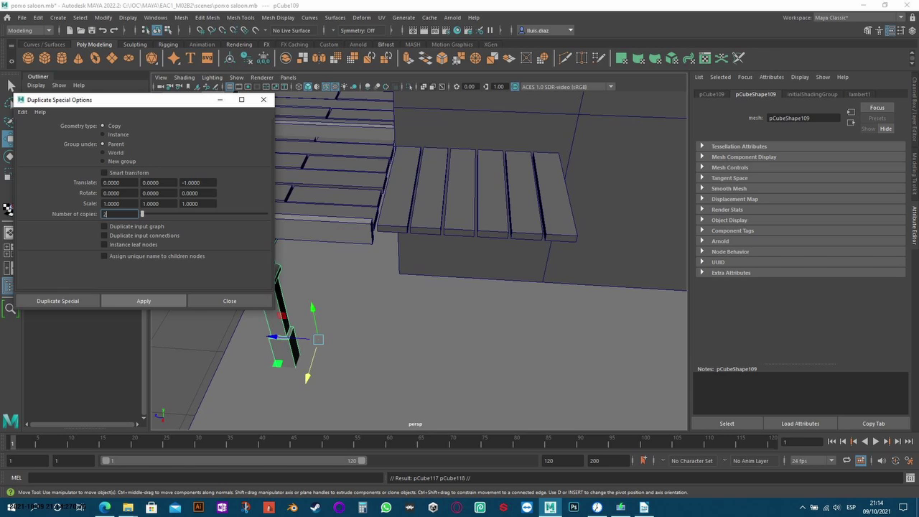
key(ctrl+z)
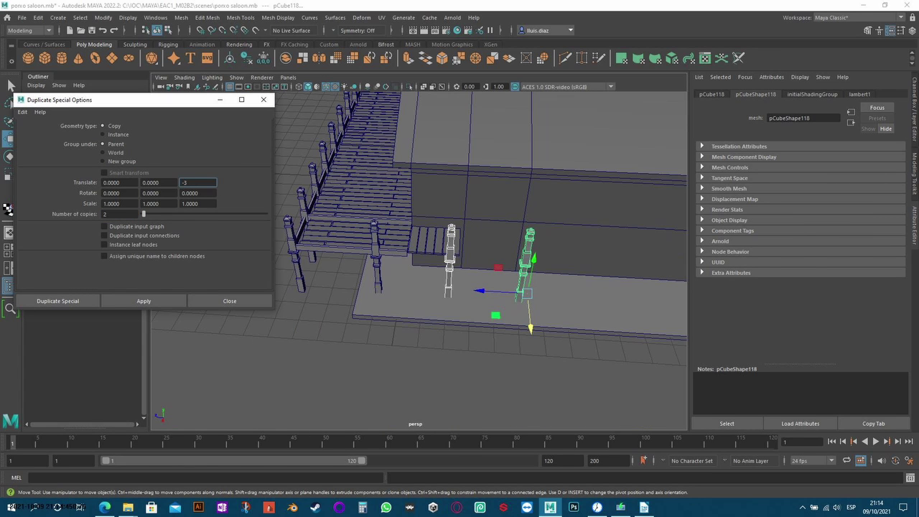
key(Return)
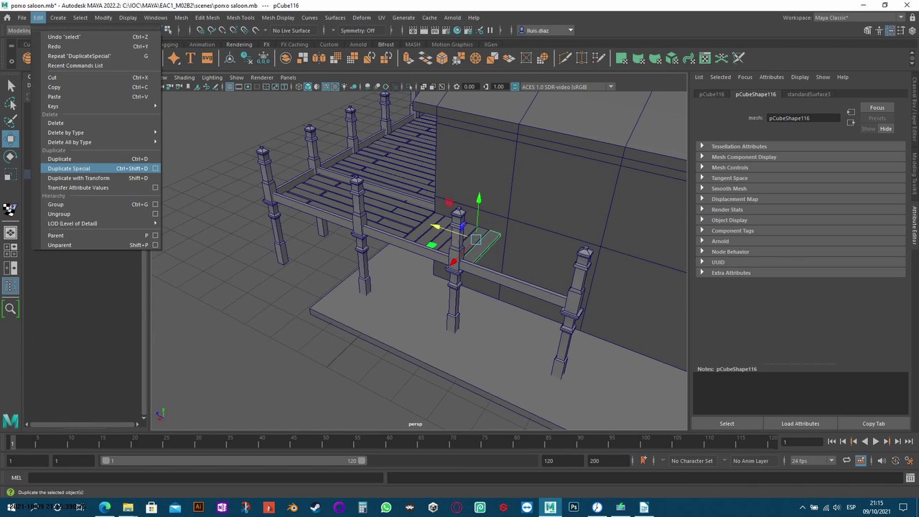
Step: Add eight more landing planks spaced -0.35 along Z
click(155, 168)
text(8)
click(197, 183)
text(-0)
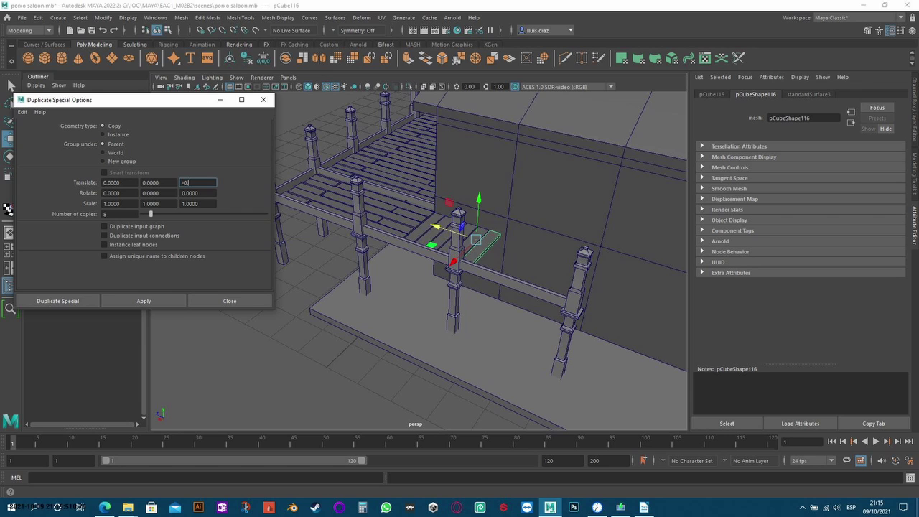
text(.35)
click(144, 300)
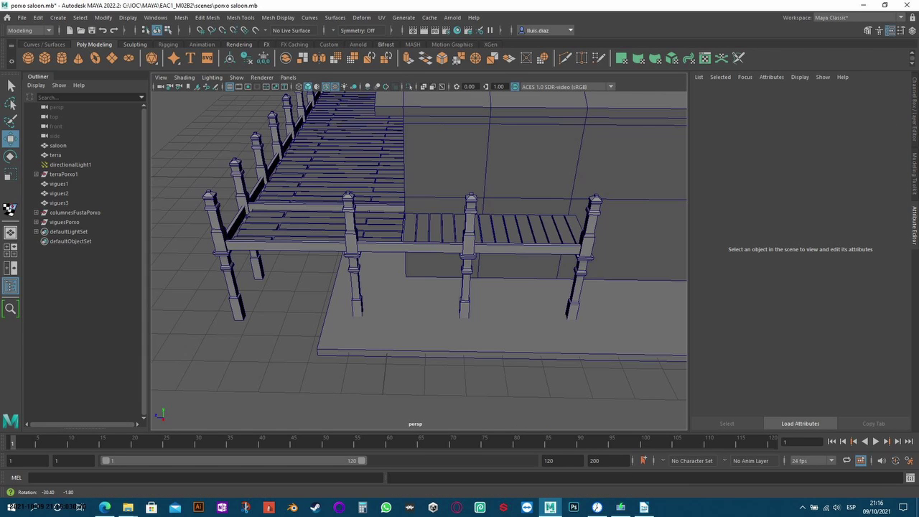
Step: Create eight stepped copies with a -0.35 vertical drop, viewed from the side wall
mouse_move(416, 251)
alt+mouse_down()
mouse_move(373, 248)
mouse_move(460, 251)
alt+mouse_up()
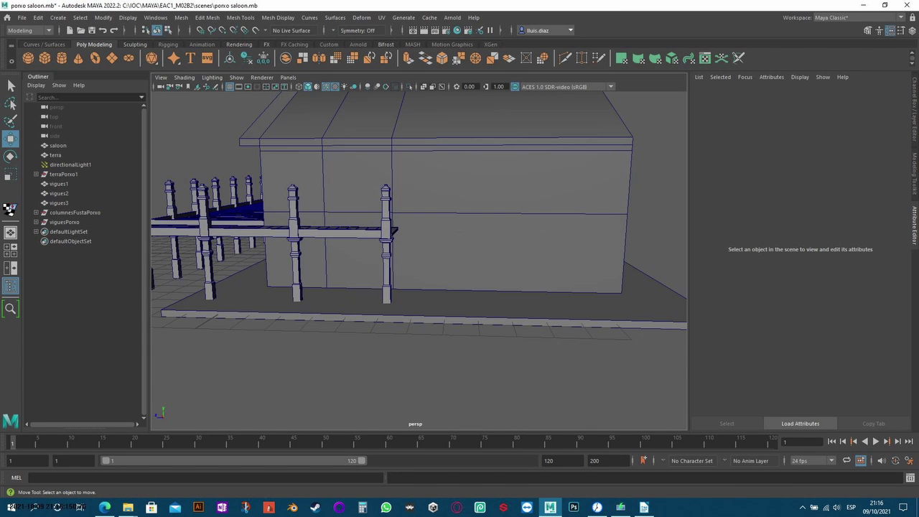
scroll(418, 252, up, 2)
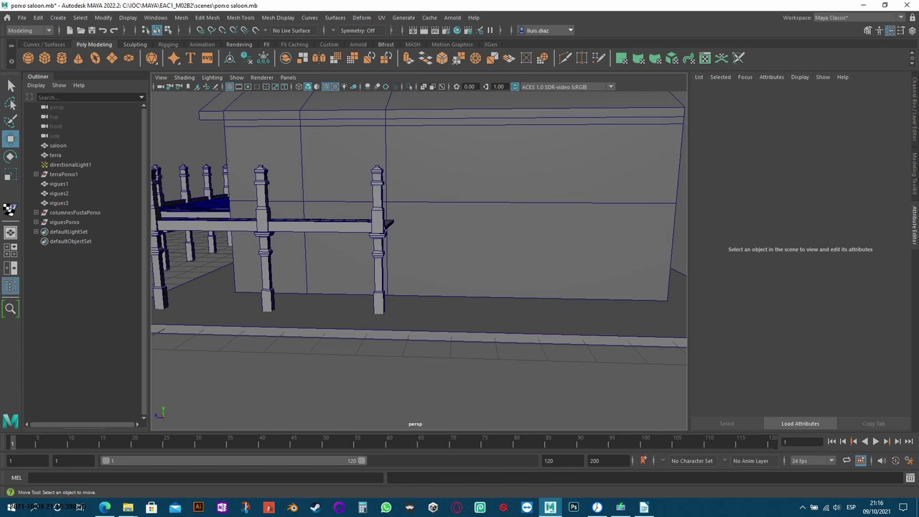
alt+middle_drag(416, 251, 345, 237)
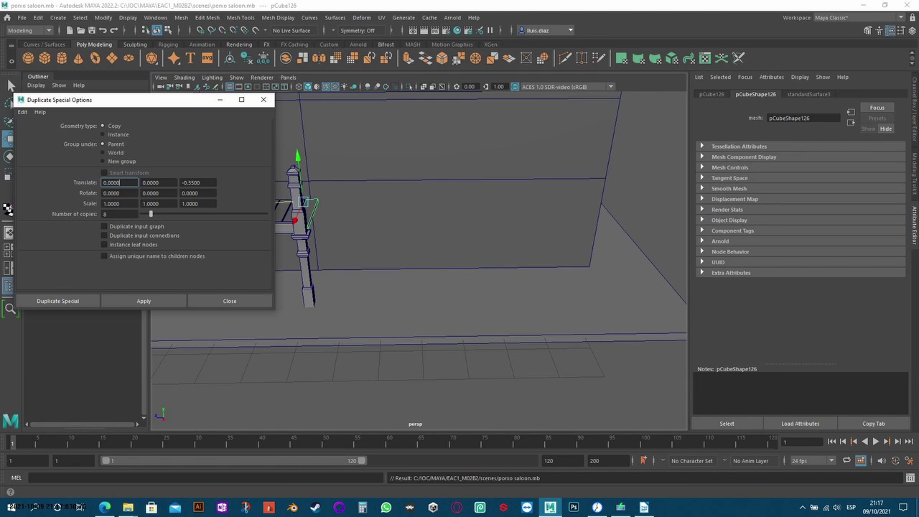
click(158, 182)
text(0.5)
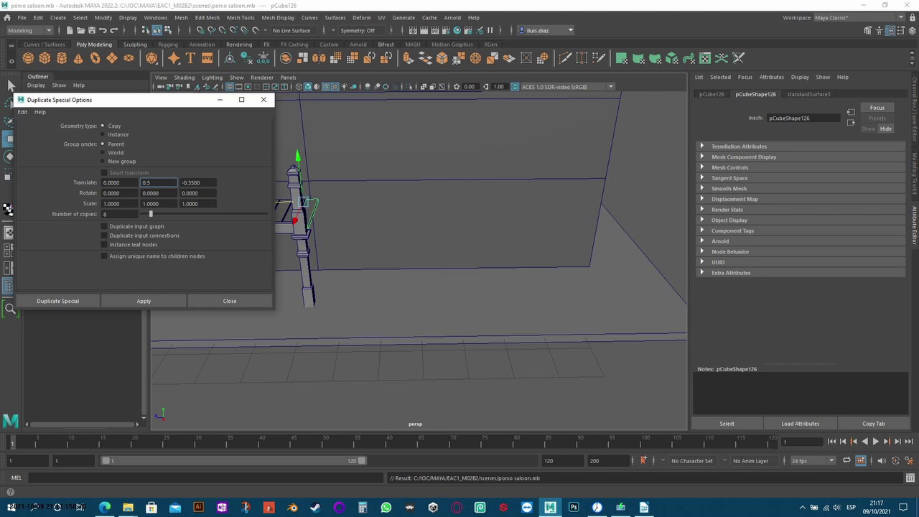
key(ctrl+z)
click(158, 182)
text(-0.35)
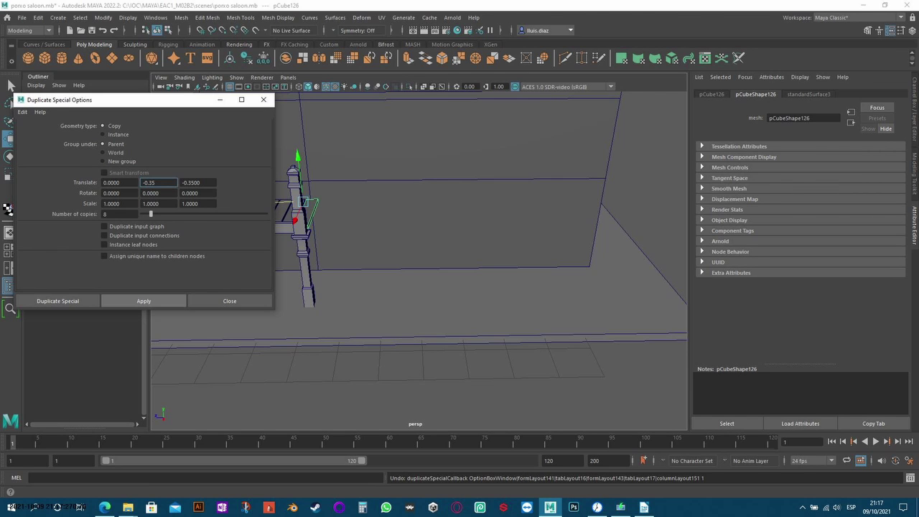
click(144, 301)
Step: Rebuild the eight treads with a -0.25 vertical drop and -0.35 in Z
click(158, 182)
text(-0.3)
click(143, 301)
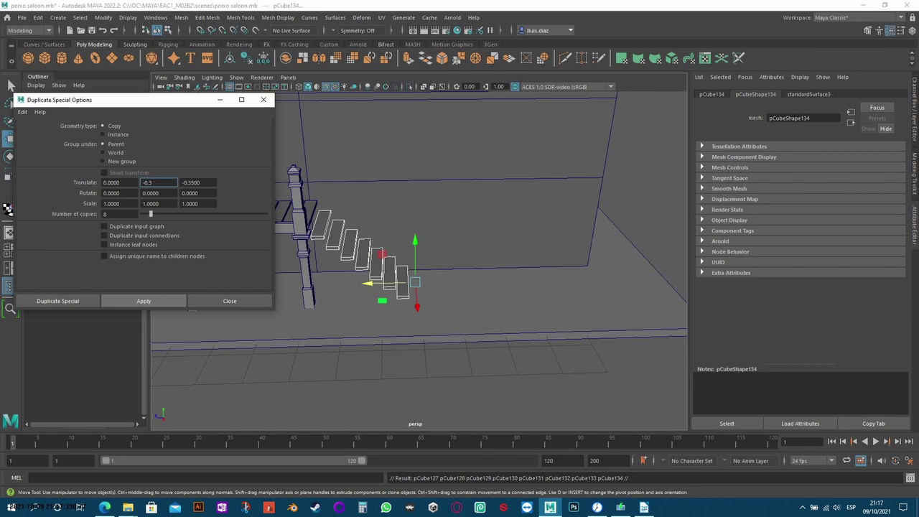
key(ctrl+z)
click(158, 183)
text(-0.25)
click(143, 300)
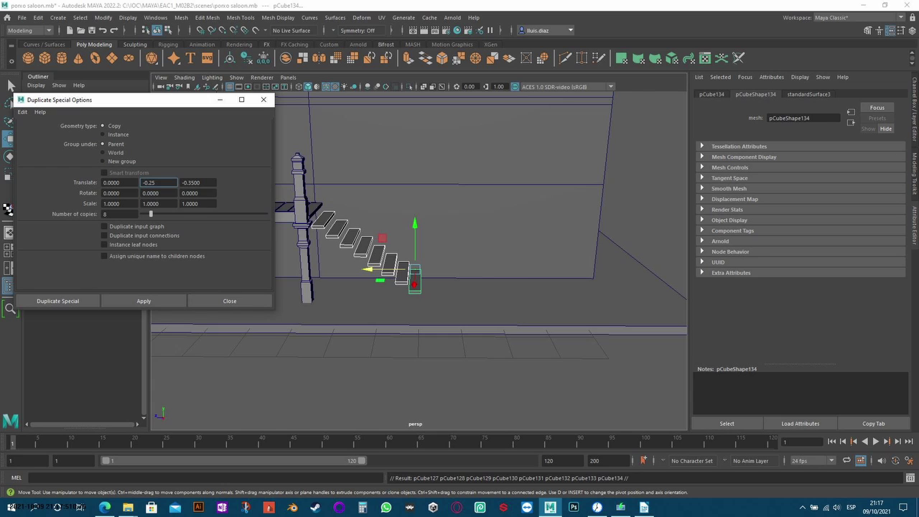
Step: Slide the rail beam along X past the stair post
mouse_move(431, 216)
alt+mouse_down()
mouse_move(467, 215)
mouse_move(459, 223)
alt+mouse_up()
click(503, 358)
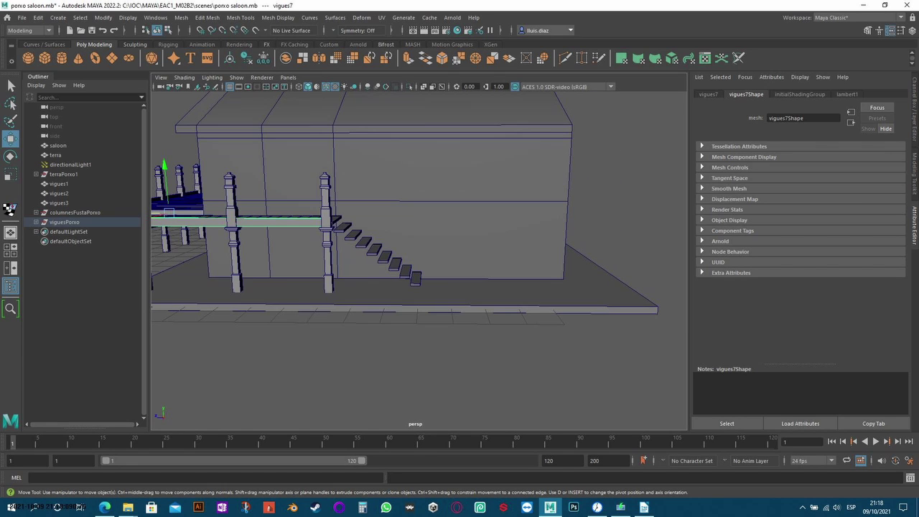
mouse_move(168, 213)
mouse_down()
mouse_move(502, 239)
mouse_move(433, 240)
mouse_up()
Step: Tilt and lower beam vigues7 diagonally to match the stairs' slope
key(e)
drag(506, 215, 499, 258)
key(w)
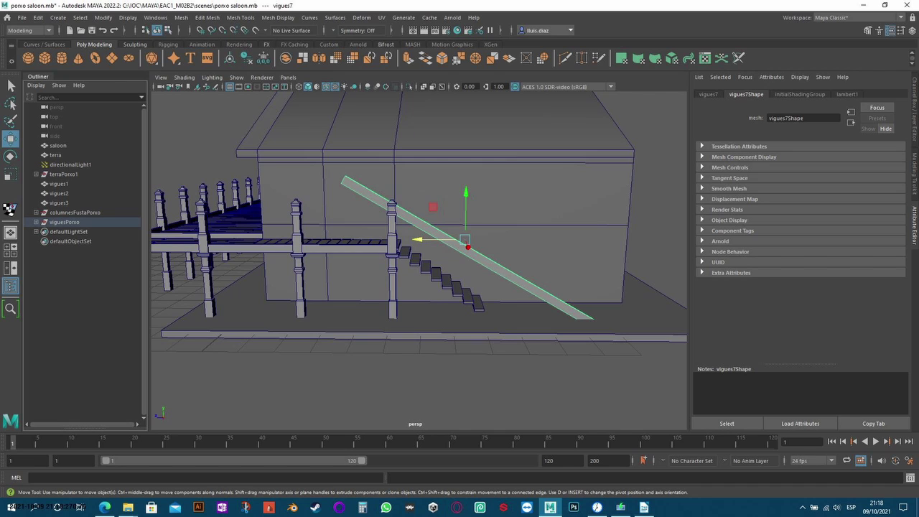
mouse_move(465, 205)
mouse_down()
mouse_move(434, 219)
mouse_move(433, 231)
mouse_up()
key(e)
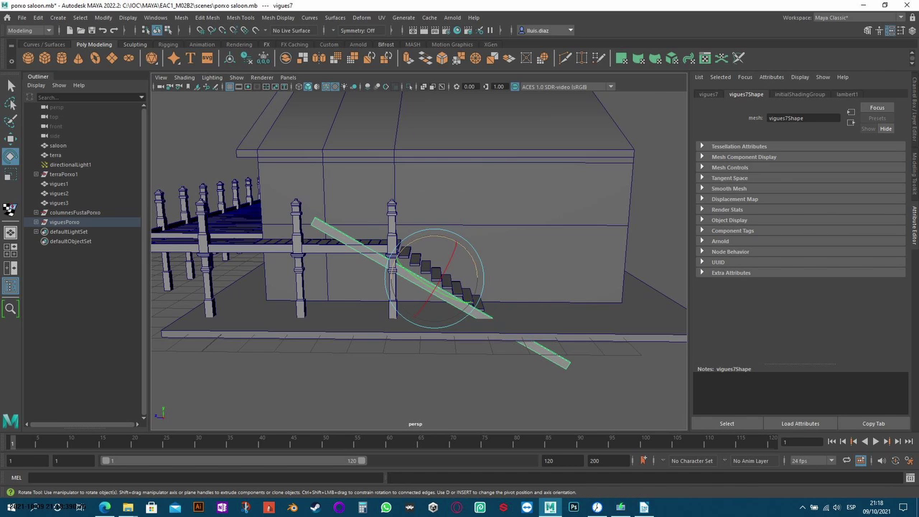
mouse_move(479, 259)
mouse_down()
mouse_move(476, 277)
mouse_move(471, 245)
mouse_up()
key(w)
key(e)
Step: Move the stair beam right and up so it sits under the steps
scroll(418, 251, up, 2)
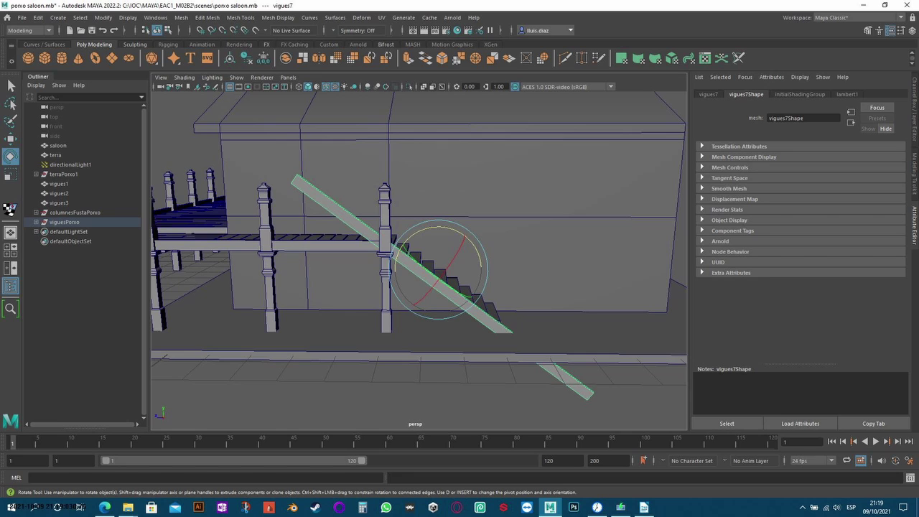
key(w)
mouse_move(439, 272)
mouse_down()
mouse_move(531, 270)
mouse_move(522, 304)
mouse_up()
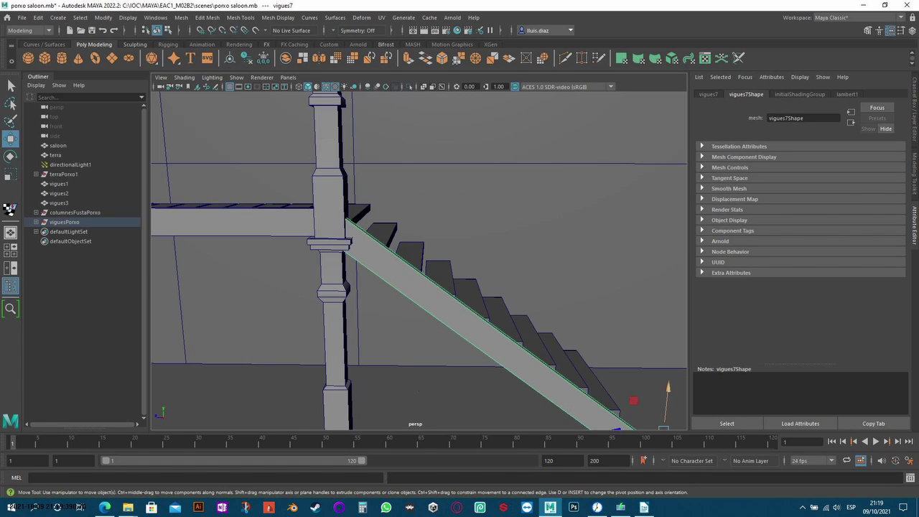
drag(667, 402, 670, 369)
scroll(419, 261, down, 5)
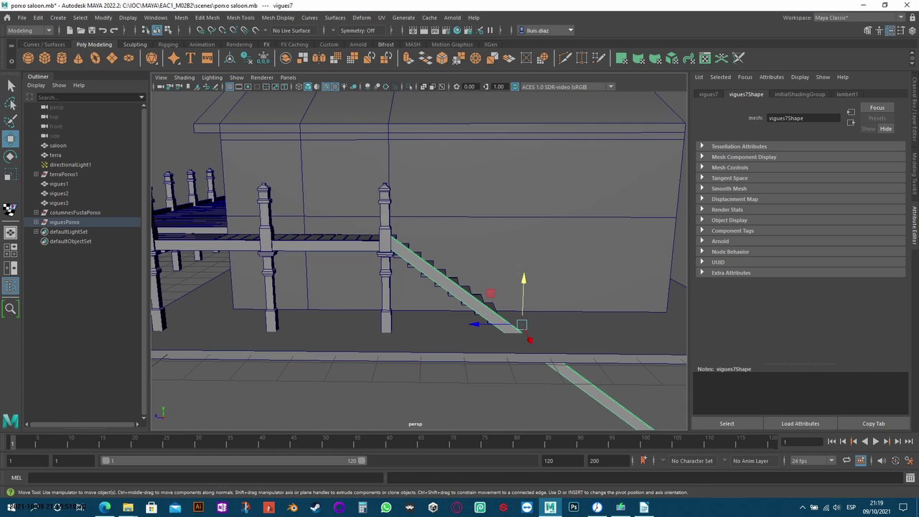
alt+drag(419, 261, 459, 215)
Step: Lower the beam's bottom end face along Y to the ground
right_click(310, 218)
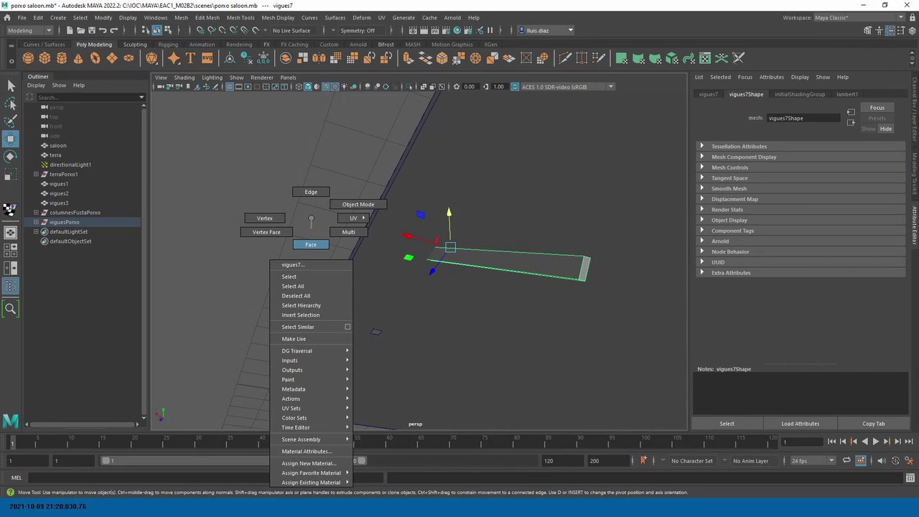
click(311, 244)
mouse_move(431, 237)
alt+mouse_down()
mouse_move(417, 287)
mouse_move(373, 287)
alt+mouse_up()
alt+right_drag(374, 287, 431, 273)
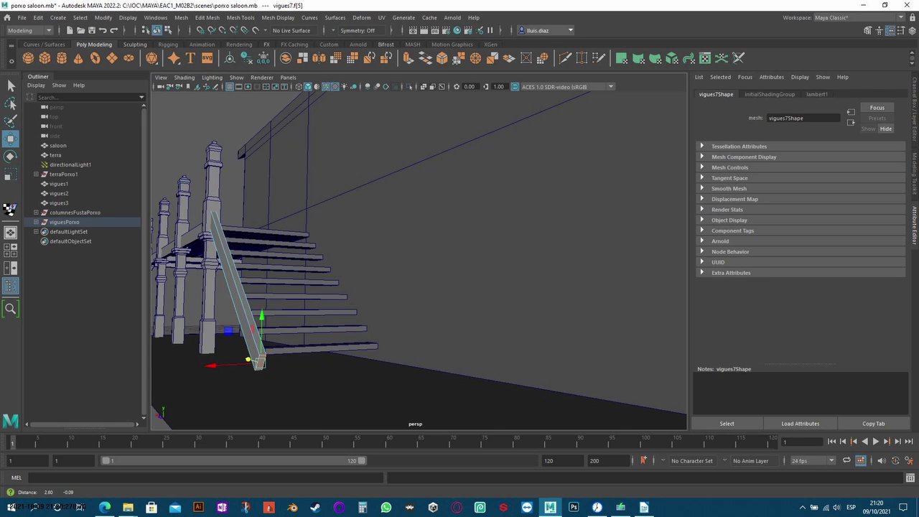
mouse_move(431, 273)
alt+mouse_down()
mouse_move(445, 287)
mouse_move(467, 287)
mouse_move(460, 272)
alt+mouse_up()
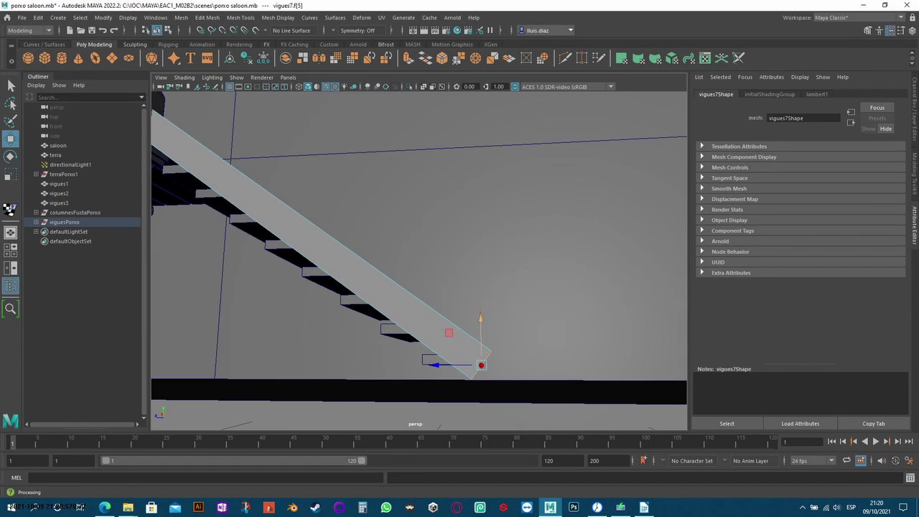
drag(480, 320, 480, 333)
key(q)
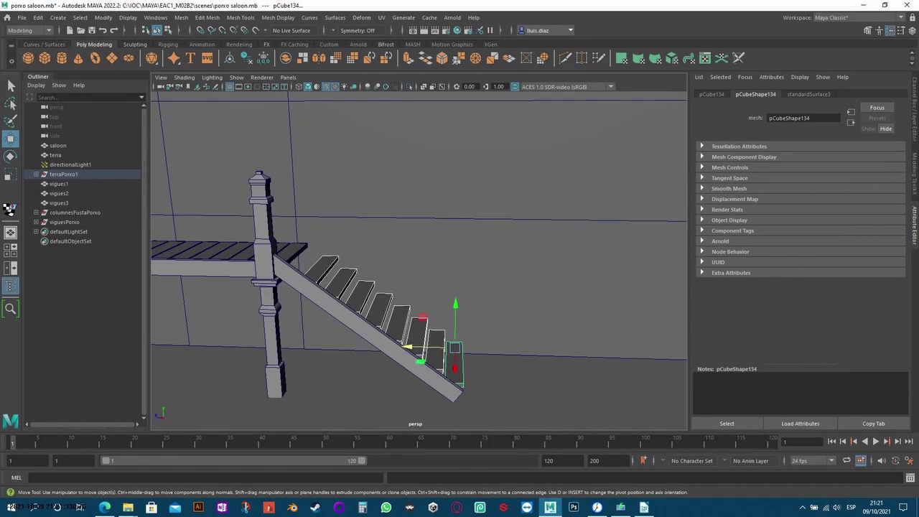
Step: Delete the bottom stair step pCube134
key(Up)
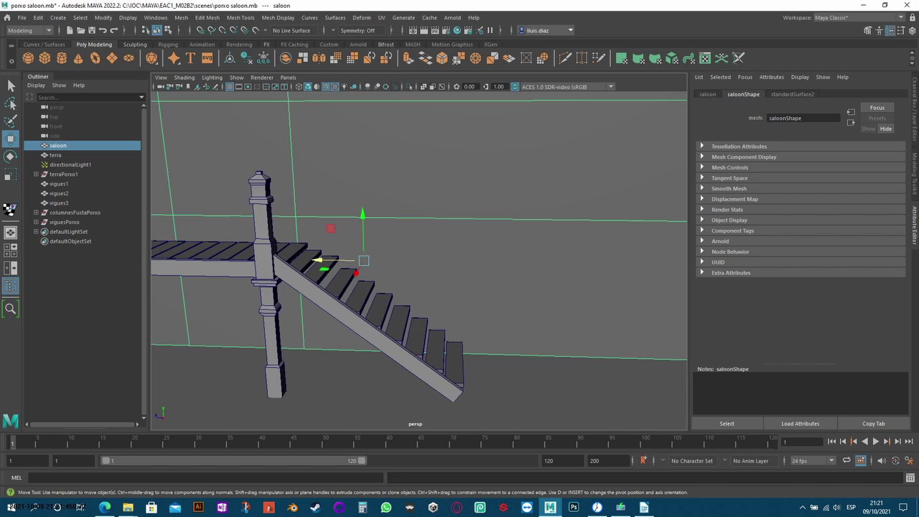
click(55, 155)
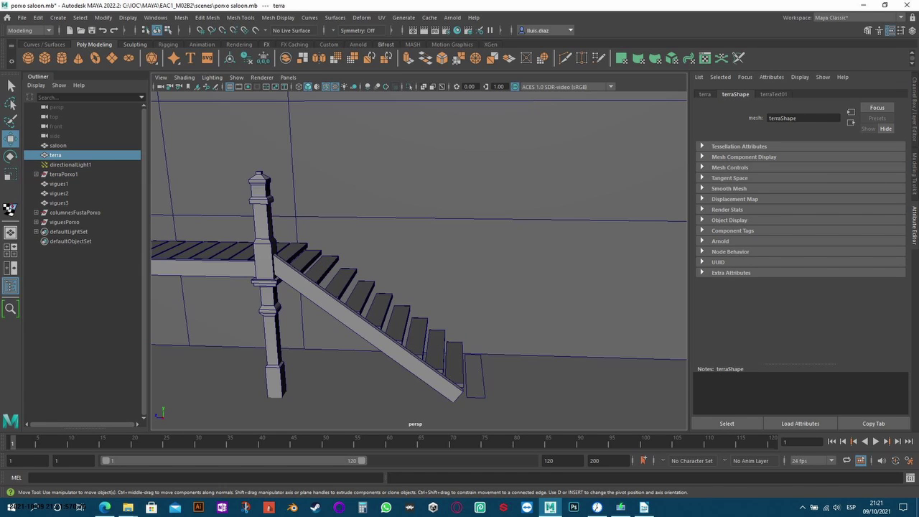
click(446, 337)
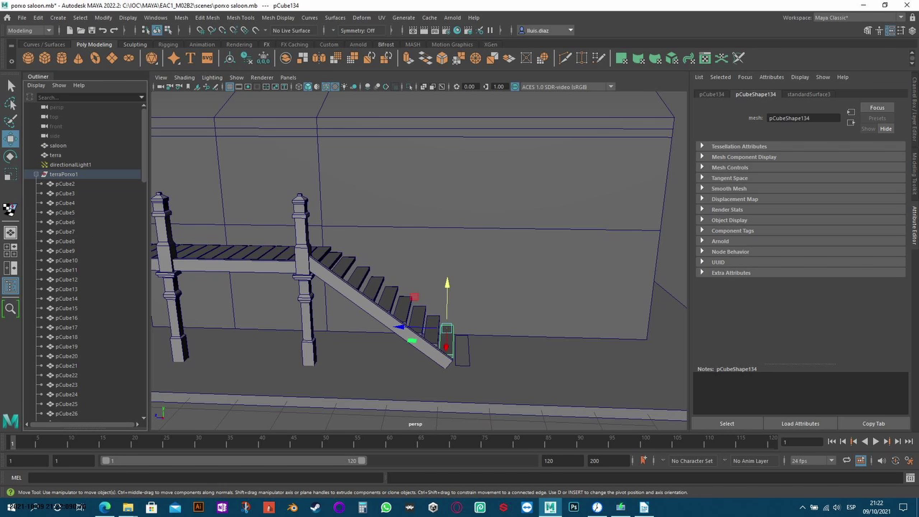
key(Delete)
Step: Copy porch post pCube118 to the stairs' foot and scale it to 0.384 in Y
click(343, 268)
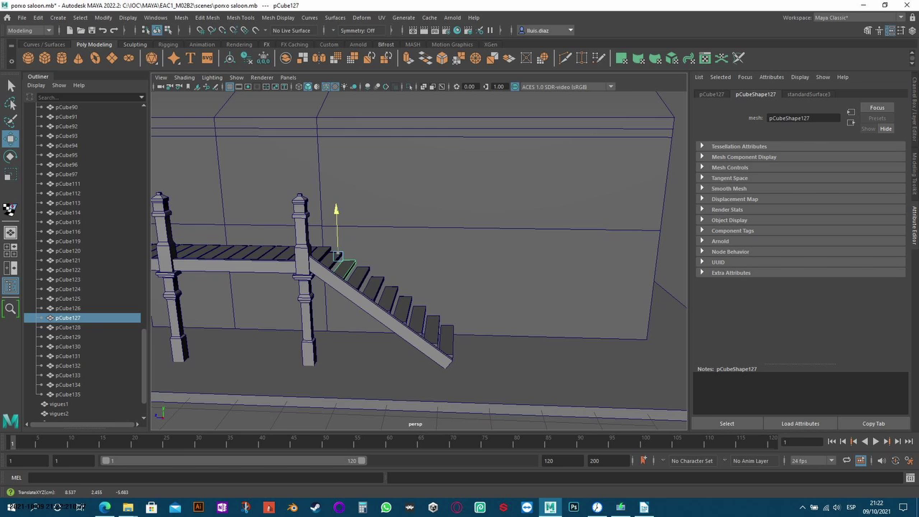
click(344, 237)
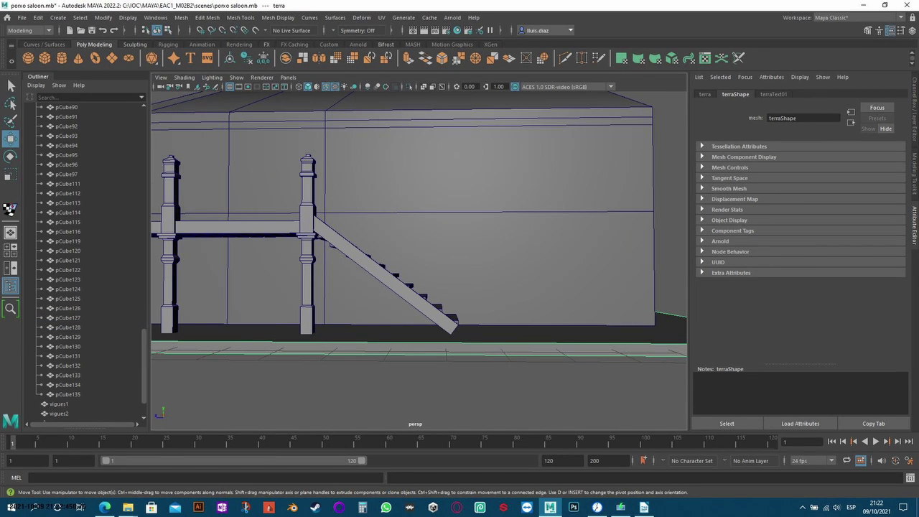
click(307, 288)
mouse_move(283, 324)
shift+mouse_down()
mouse_move(369, 325)
mouse_move(349, 324)
shift+mouse_up()
key(r)
mouse_move(395, 277)
mouse_down()
mouse_move(396, 316)
mouse_move(370, 325)
mouse_up()
scroll(419, 260, up, 4)
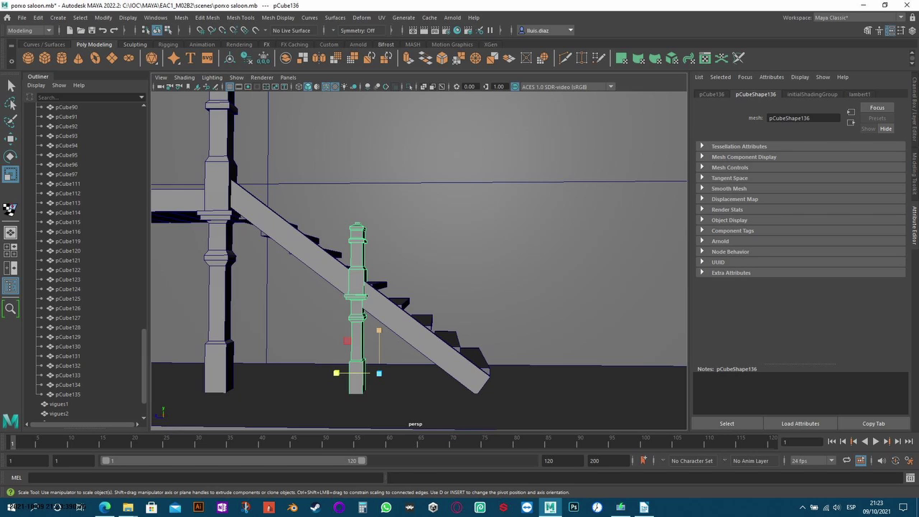
Step: Stretch the new post pCube136 taller in Y
drag(378, 330, 379, 287)
scroll(418, 259, down, 3)
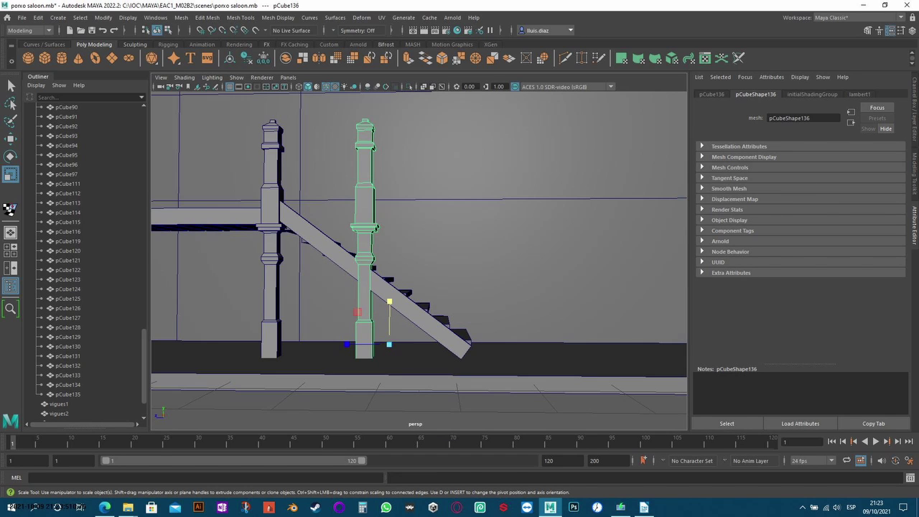
click(419, 391)
alt+drag(419, 359, 419, 392)
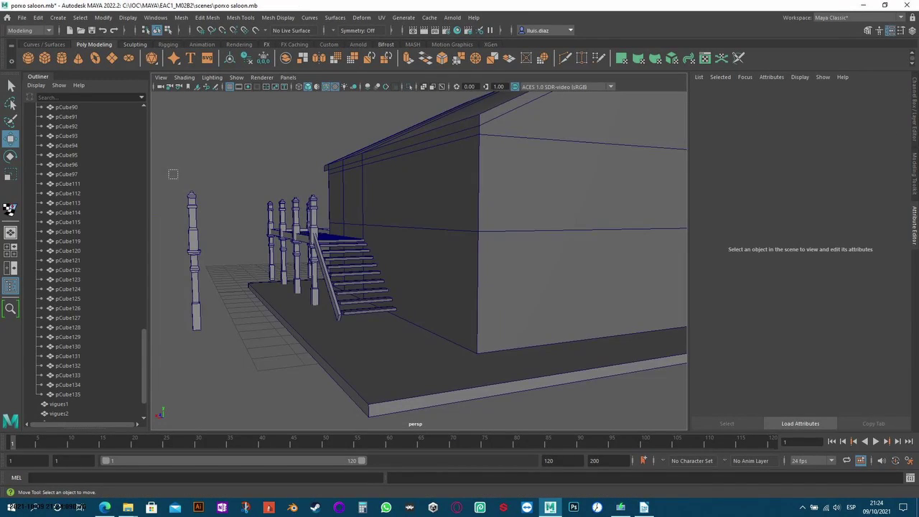
alt+drag(173, 174, 171, 373)
click(170, 373)
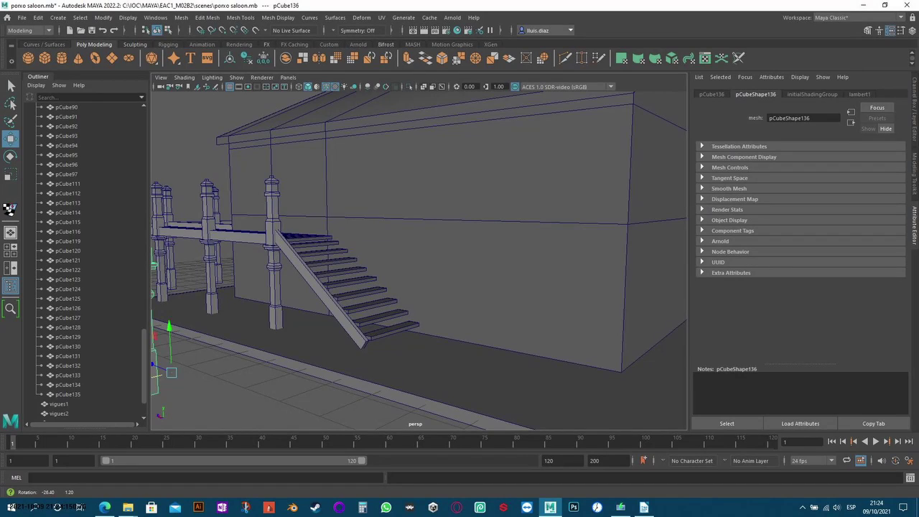
alt+right_drag(323, 287, 374, 287)
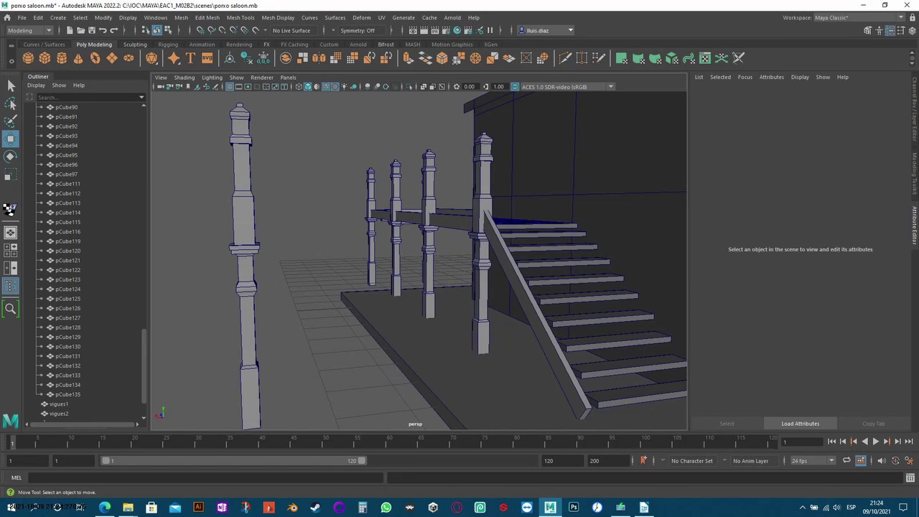
Step: Select the lone post's lower part and switch to edge selection on it
click(245, 215)
click(181, 18)
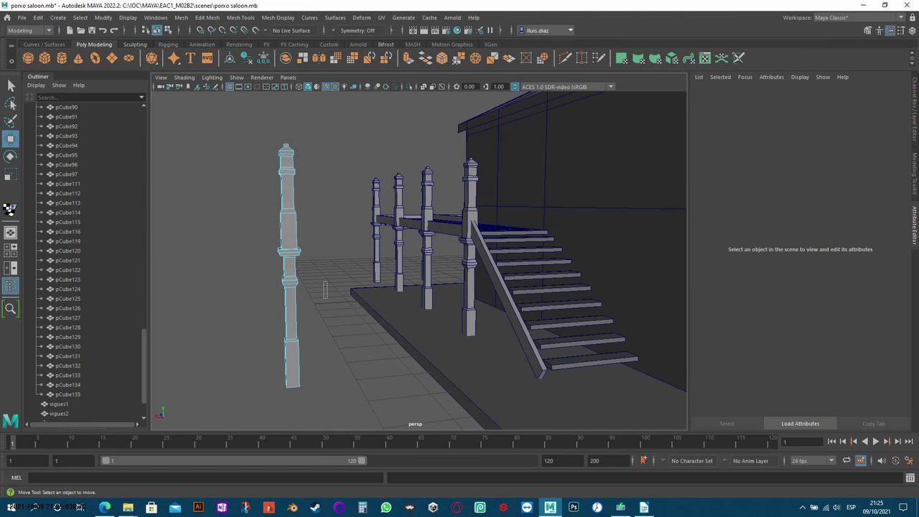
alt+drag(325, 289, 359, 283)
mouse_move(212, 240)
mouse_down()
mouse_move(302, 316)
mouse_move(308, 236)
mouse_up()
key(ctrl+z)
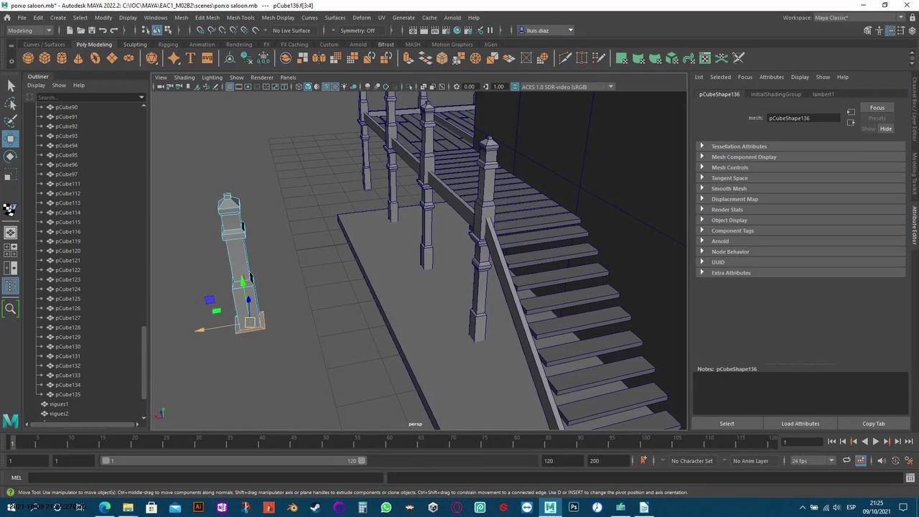
alt+drag(250, 280, 259, 373)
alt+drag(417, 258, 431, 215)
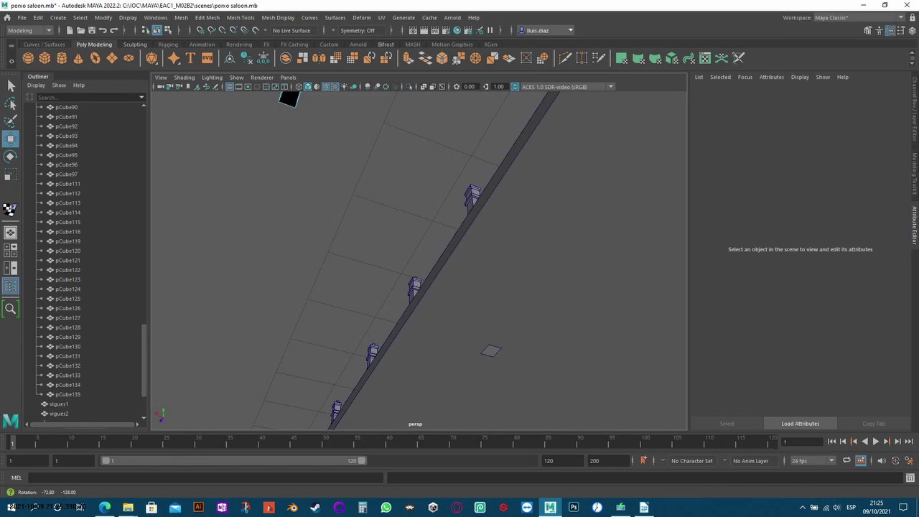
right_click(329, 166)
right_drag(329, 166, 329, 140)
click(181, 17)
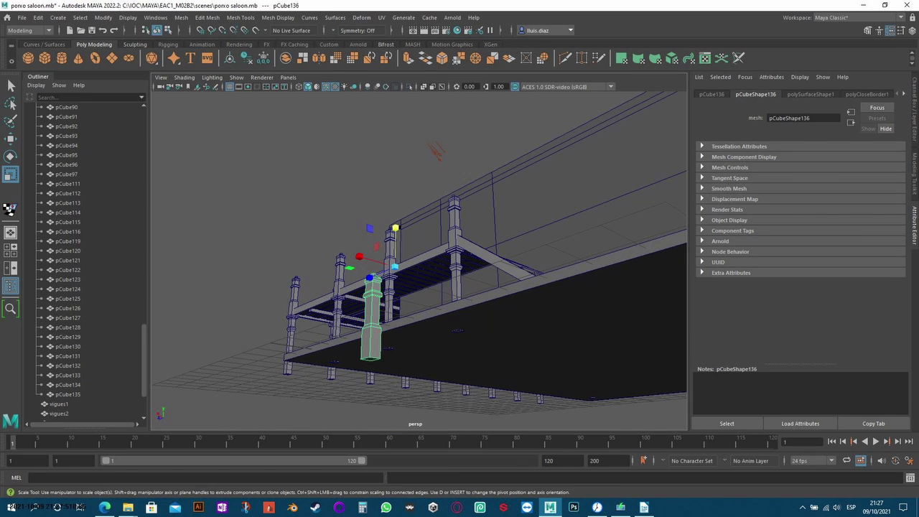
Step: Move post pCube136 into place at the foot of the stairs
mouse_move(515, 288)
mouse_down()
mouse_move(470, 262)
mouse_move(494, 267)
mouse_move(459, 280)
mouse_move(603, 276)
mouse_up()
drag(603, 275, 604, 278)
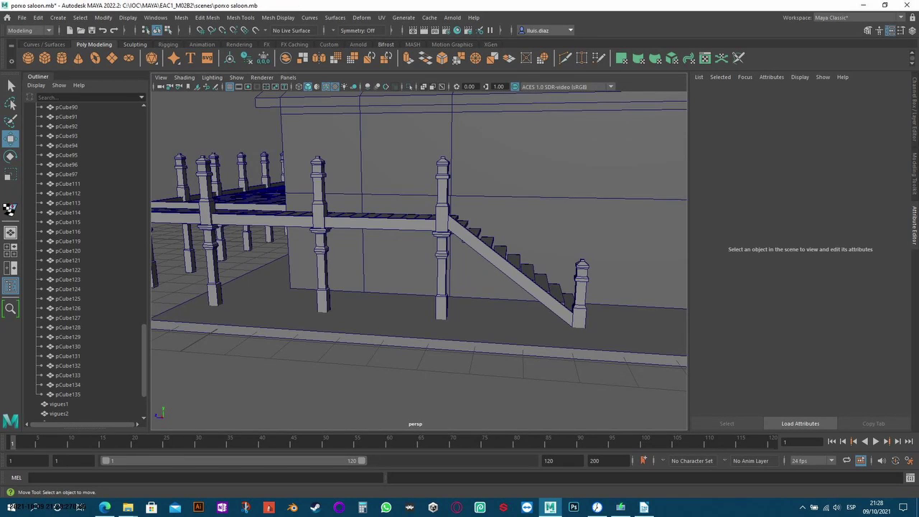
click(65, 213)
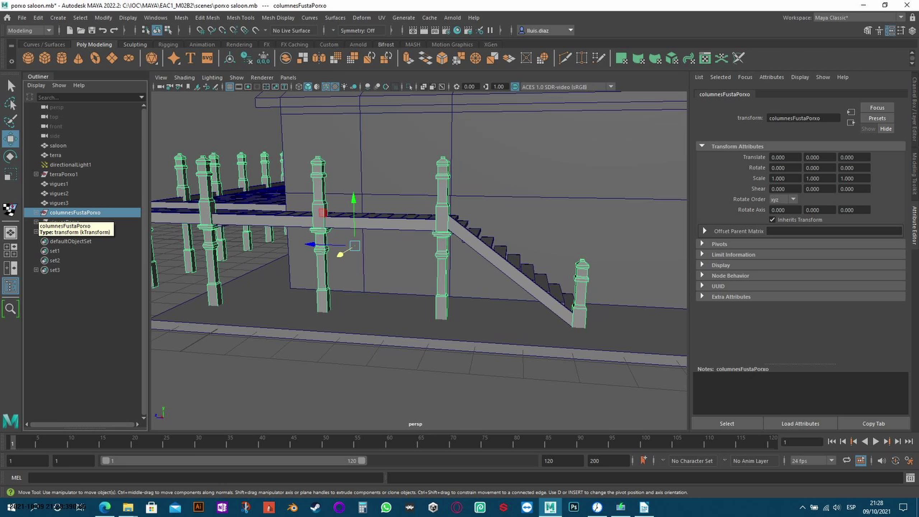
Step: Bring back cube pCube137 and slide it along Z beside the stairs
key(ctrl+z)
right_click(436, 243)
mouse_move(177, 352)
mouse_down()
mouse_move(473, 374)
mouse_move(464, 391)
mouse_up()
click(436, 269)
click(502, 359)
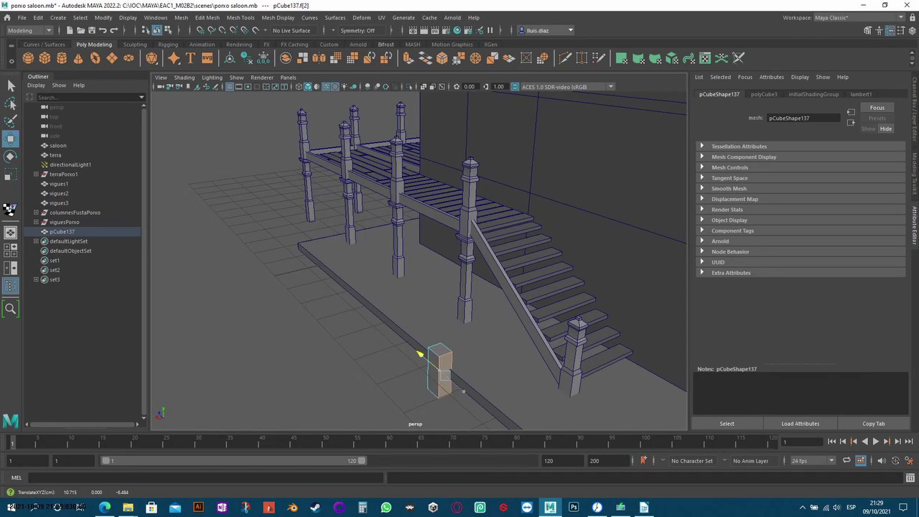
Step: Position the new cube pCube137 beside the side staircase rail
right_click(368, 243)
click(415, 229)
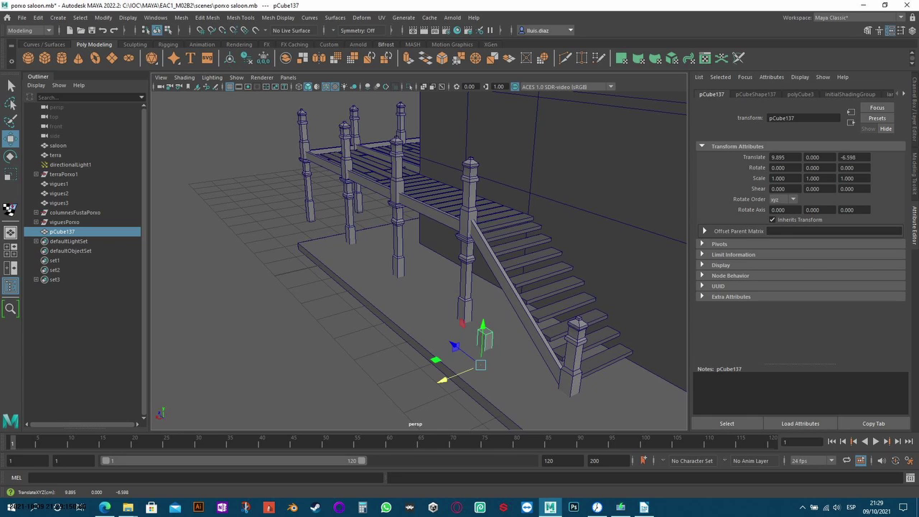
drag(462, 321, 482, 312)
mouse_move(419, 261)
alt+mouse_down()
mouse_move(460, 272)
mouse_move(474, 302)
alt+mouse_up()
drag(535, 325, 575, 339)
drag(529, 290, 529, 290)
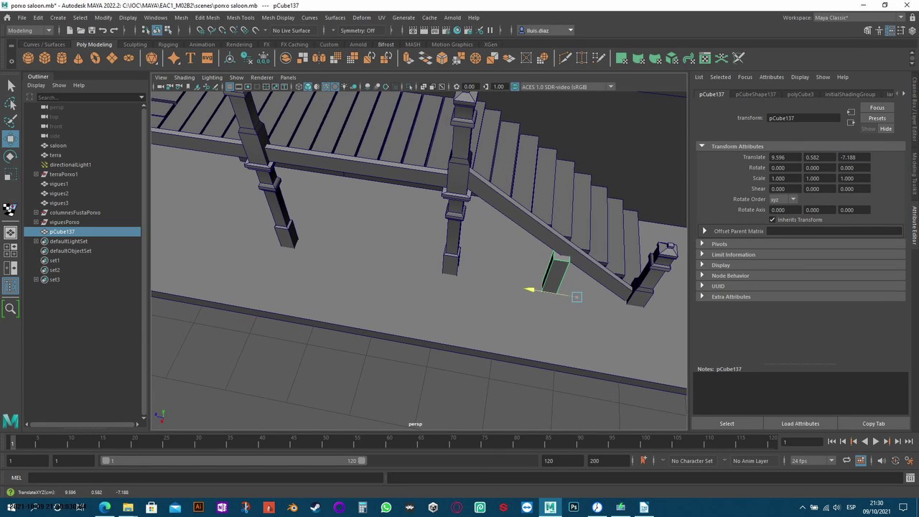
Step: Extrude pCube137's top face several times to build up a slim post with a cap
key(F11)
click(552, 273)
key(ctrl+e)
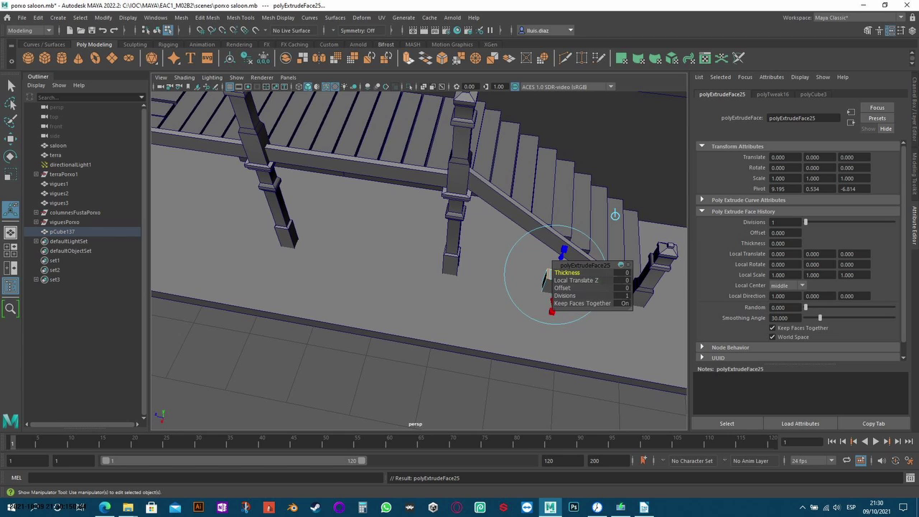
key(r)
key(ctrl+e)
mouse_move(554, 267)
mouse_down()
mouse_move(635, 165)
mouse_move(624, 187)
mouse_up()
middle_drag(624, 187, 624, 175)
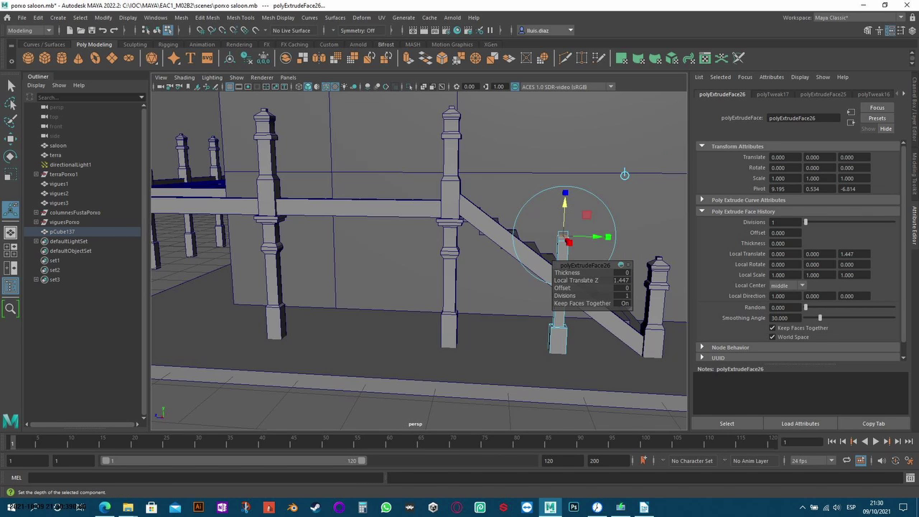
key(ctrl+e)
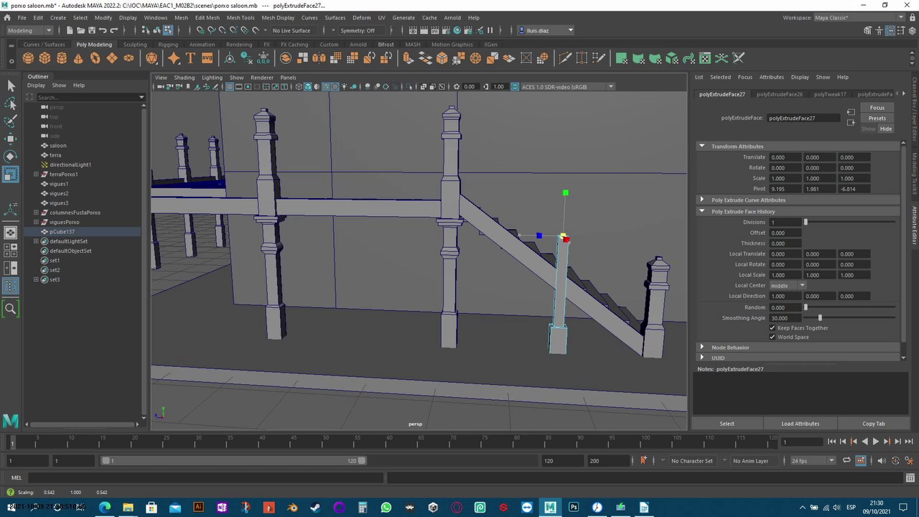
key(ctrl+e)
drag(564, 208, 566, 188)
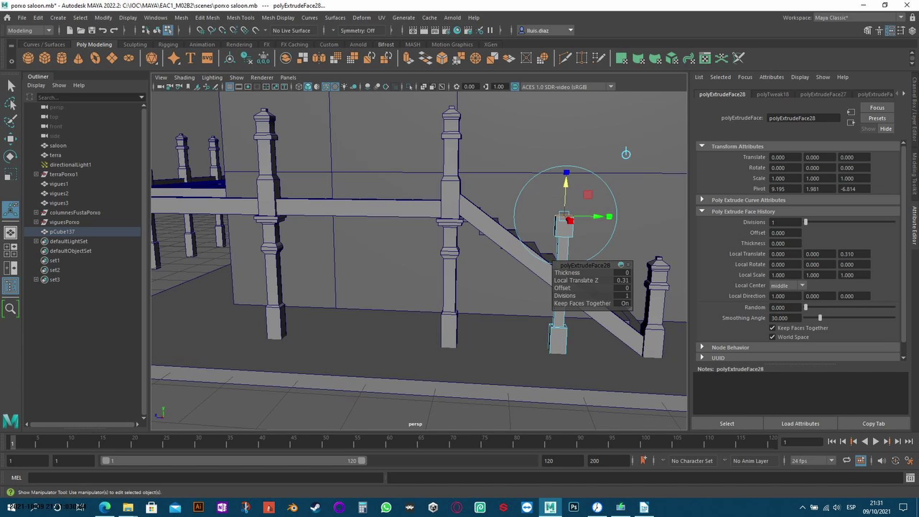
key(ctrl+e)
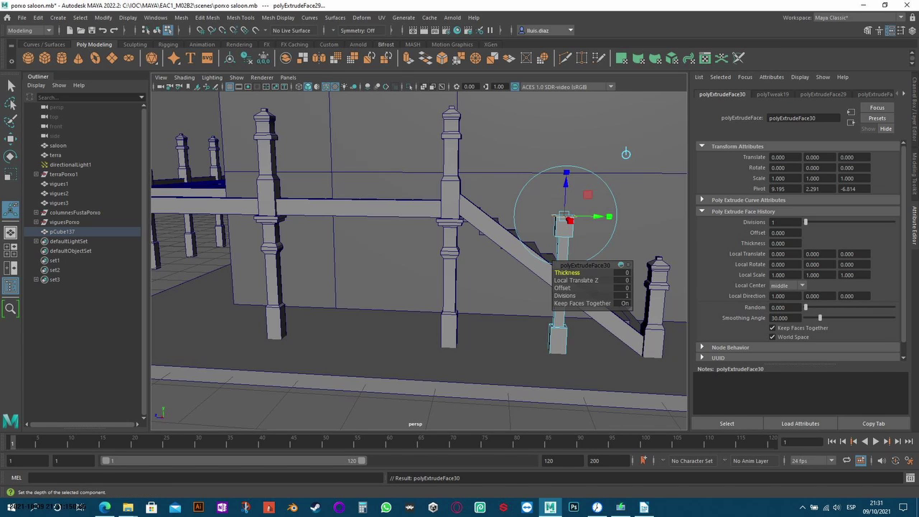
key(q)
Step: Bevel the edges of pCube137's cap
click(22, 17)
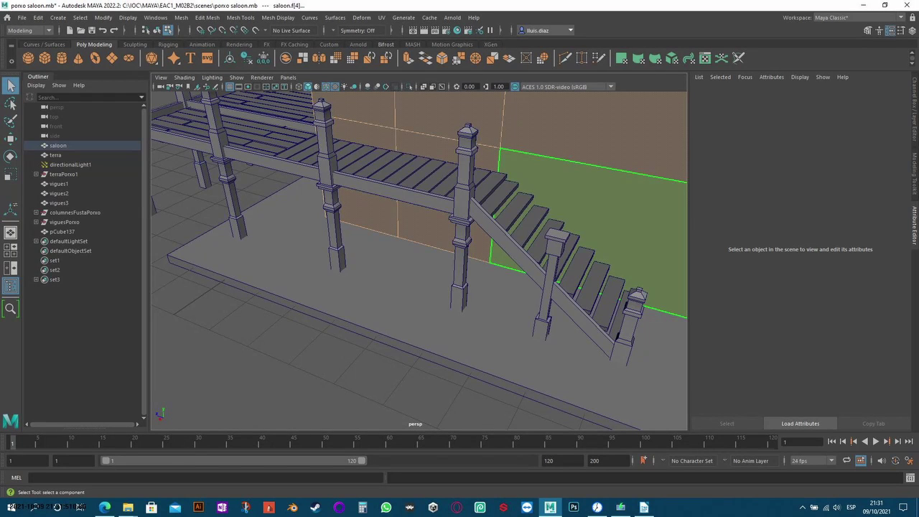
key(Delete)
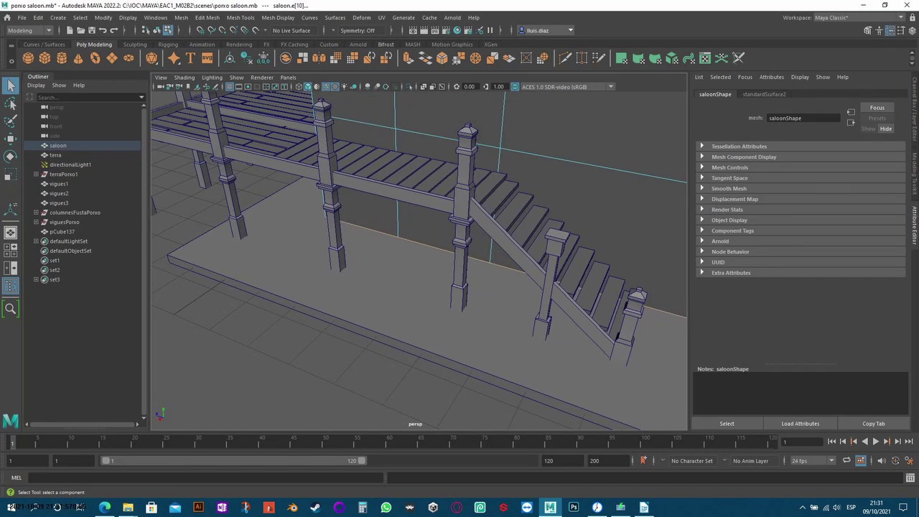
key(ctrl+z)
key(ctrl+z)
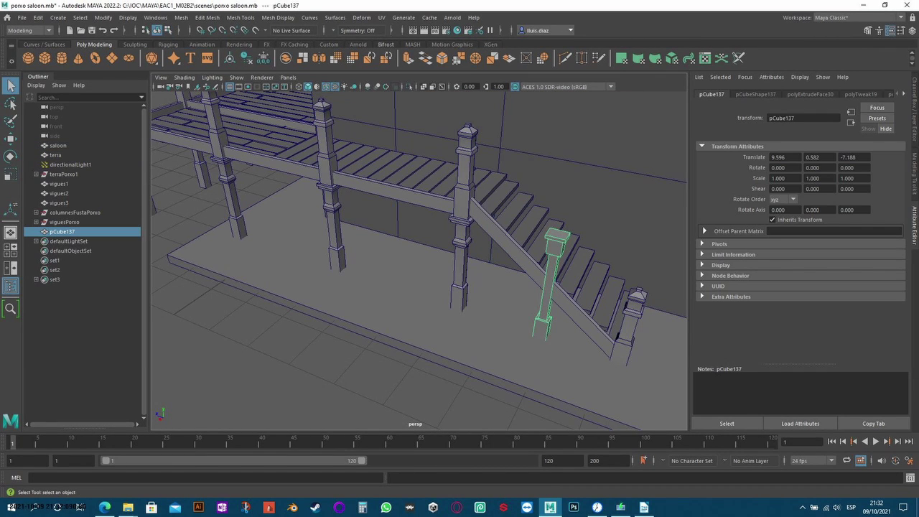
key(ctrl+z)
key(ctrl+b)
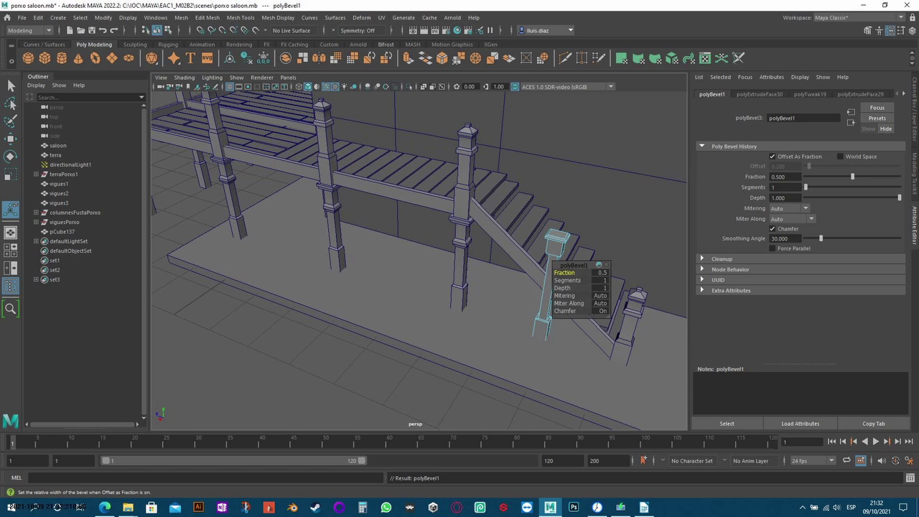
key(q)
scroll(419, 251, down, 3)
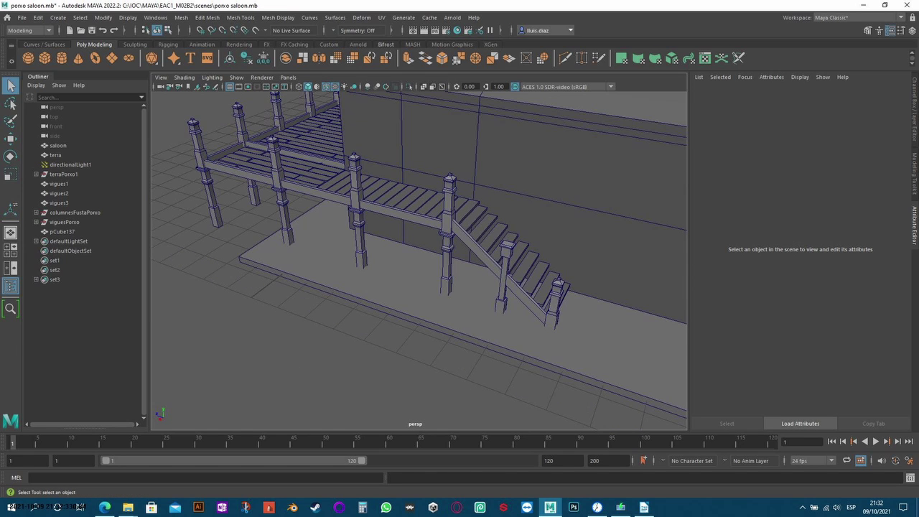
Step: Duplicate stair rail vigues7, raise the copy above the original, and trim its end face
click(477, 255)
scroll(477, 255, up, 3)
key(ctrl+d)
key(w)
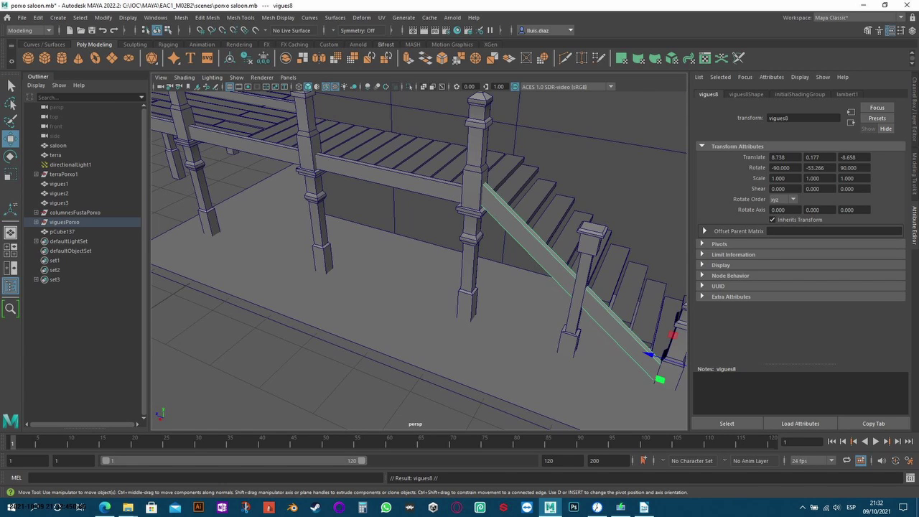
scroll(650, 355, down, 2)
drag(611, 323, 615, 287)
scroll(419, 260, up, 2)
click(560, 179)
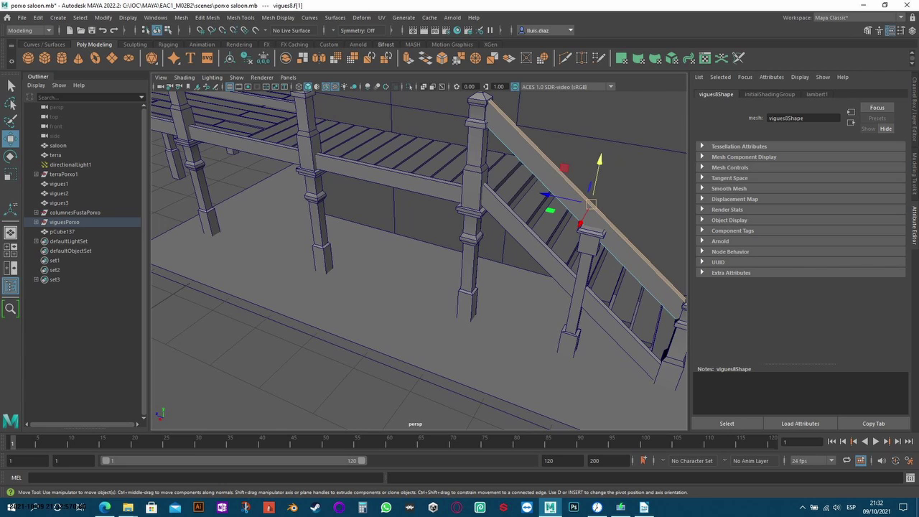
drag(590, 205, 587, 218)
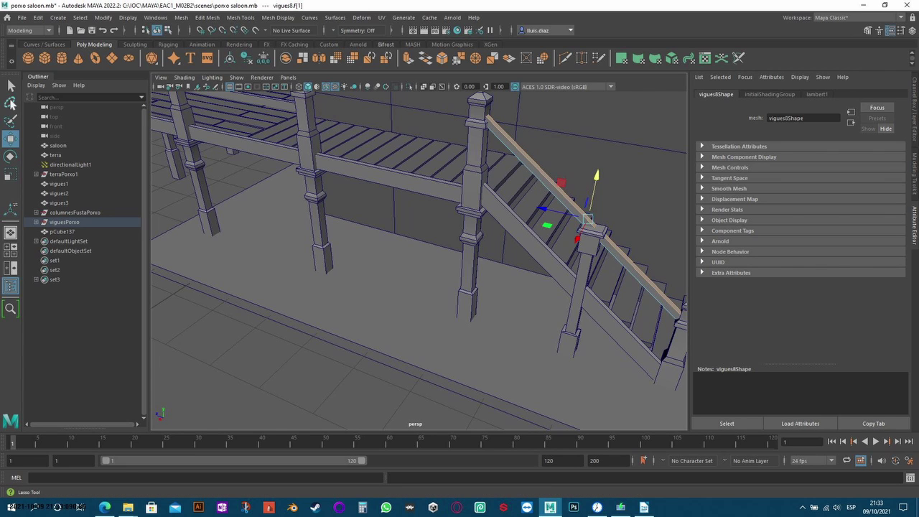
key(F8)
mouse_move(419, 260)
alt+mouse_down()
mouse_move(402, 259)
mouse_move(431, 236)
alt+mouse_up()
drag(680, 199, 680, 191)
scroll(680, 191, up, 2)
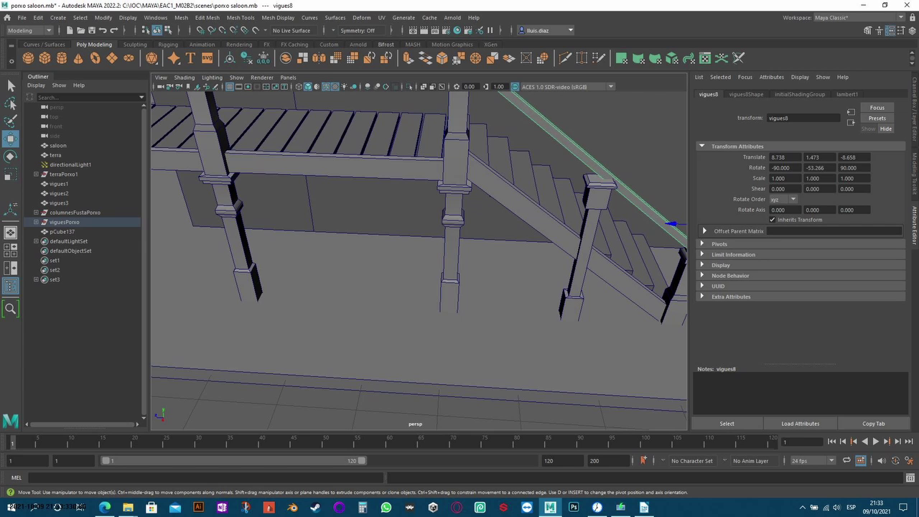
Step: Move pCube137 and lower its bottom face down to the ground
click(62, 231)
alt+drag(416, 287, 445, 280)
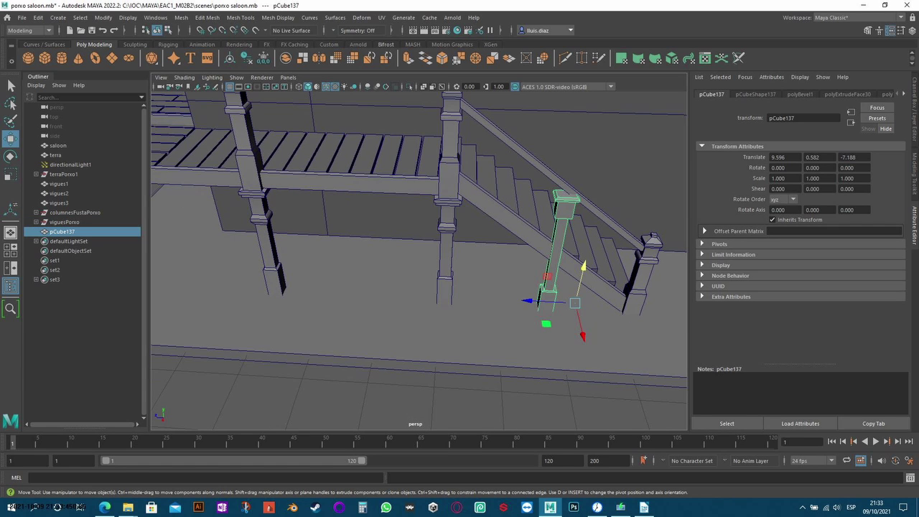
drag(582, 270, 587, 252)
click(55, 155)
alt+drag(416, 251, 381, 241)
click(416, 323)
scroll(416, 323, up, 3)
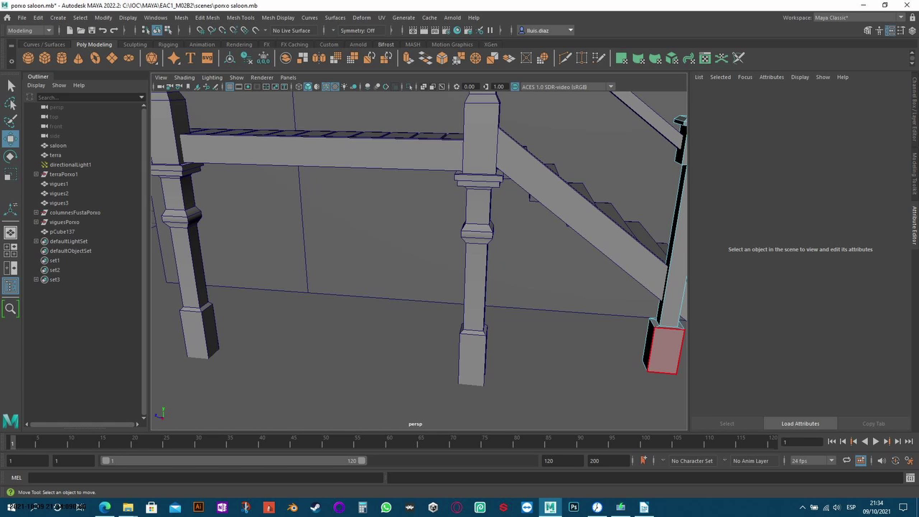
click(663, 350)
mouse_move(663, 351)
alt+mouse_down()
mouse_move(664, 416)
mouse_move(664, 308)
mouse_move(646, 377)
mouse_move(646, 309)
mouse_move(502, 308)
alt+mouse_up()
scroll(418, 259, up, 2)
drag(191, 205, 194, 243)
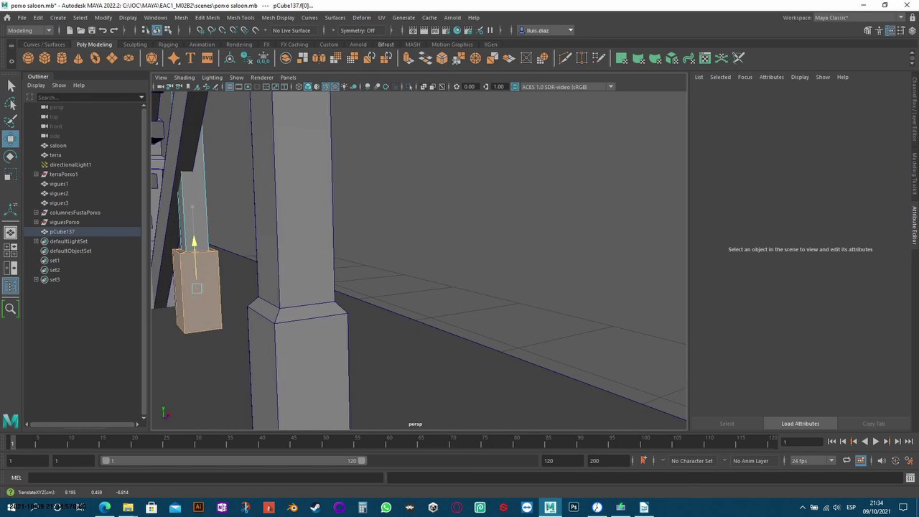
alt+drag(419, 259, 488, 273)
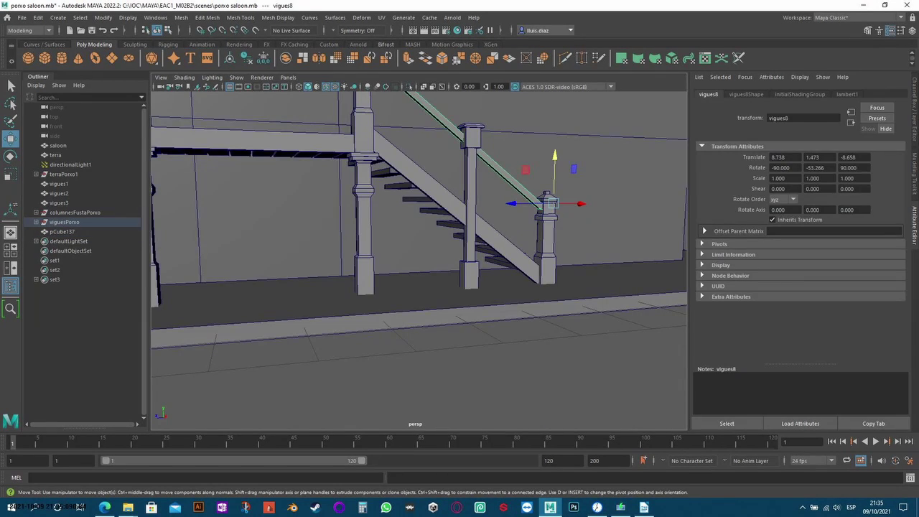
Step: Save the scene with the new handrail and extended post
key(ctrl+z)
key(ctrl+z)
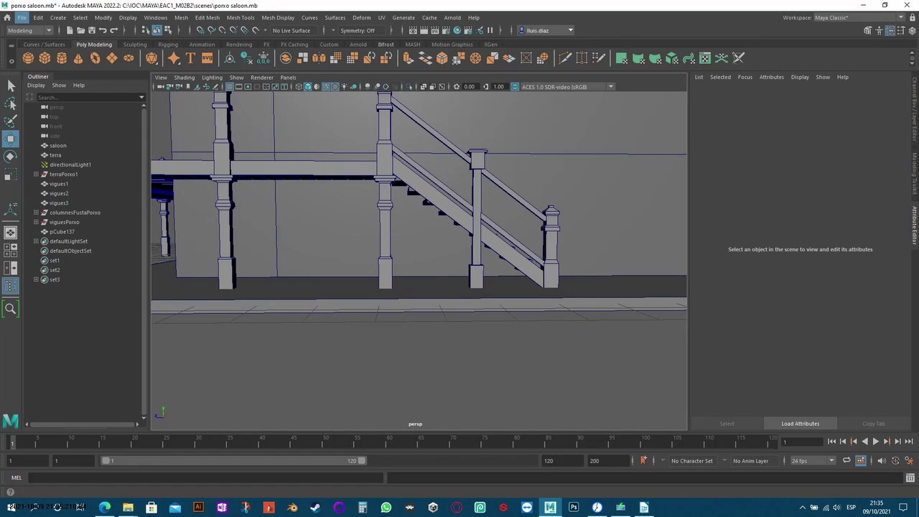
key(ctrl+s)
key(ctrl+z)
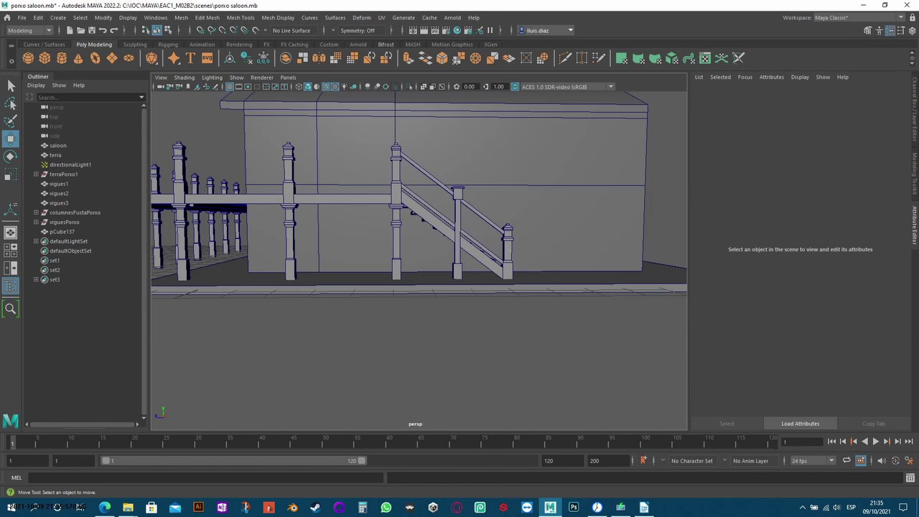
alt+drag(416, 251, 459, 215)
mouse_move(269, 301)
alt+mouse_down()
mouse_move(269, 258)
mouse_move(236, 265)
mouse_move(268, 259)
alt+mouse_up()
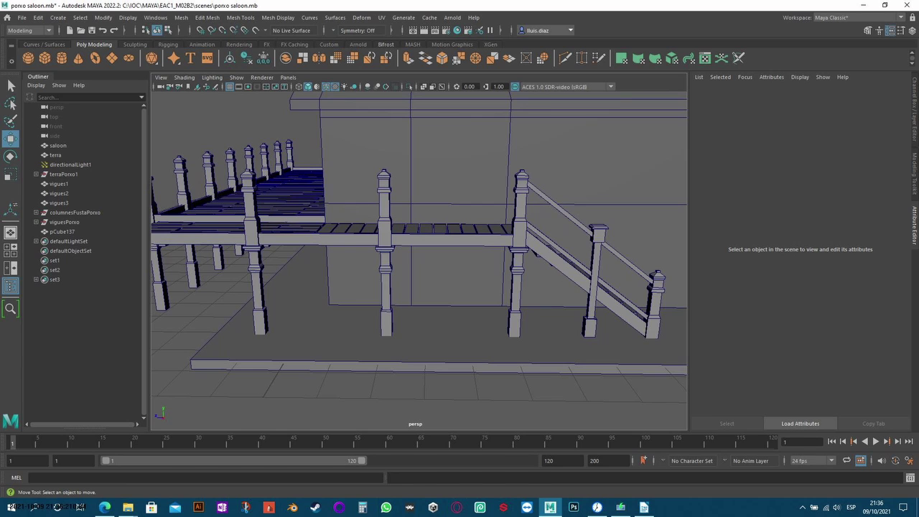
Step: Move porch rail vigues10 up to 8.678, 3.984, 0.165, adjusting one end face
alt+drag(417, 287, 417, 244)
click(359, 188)
drag(267, 128, 267, 122)
scroll(417, 216, up, 3)
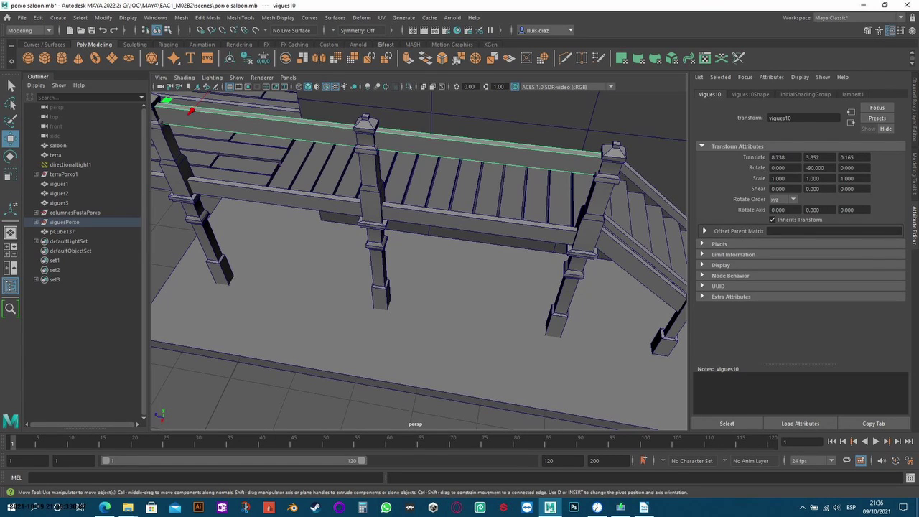
right_drag(230, 93, 235, 117)
click(235, 134)
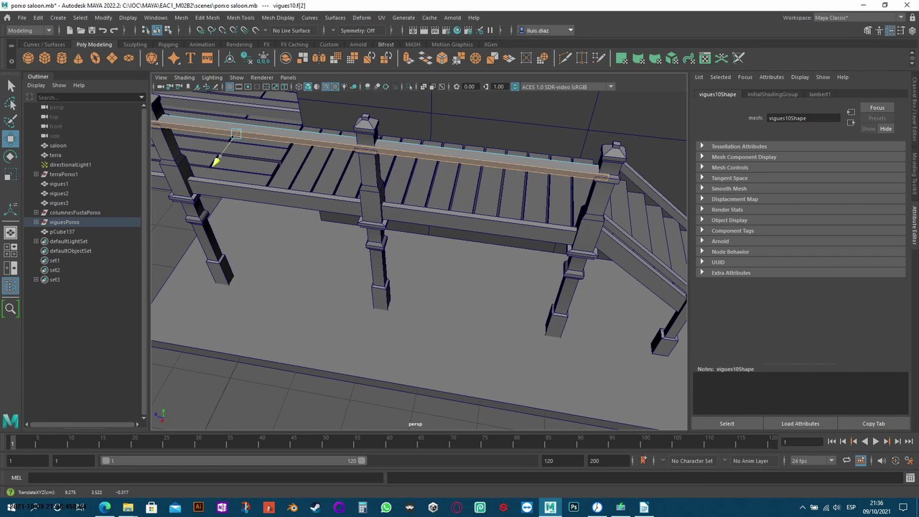
right_drag(216, 161, 191, 111)
mouse_move(191, 111)
mouse_down()
mouse_move(253, 113)
mouse_move(235, 138)
mouse_move(421, 215)
mouse_up()
click(420, 215)
right_click(421, 215)
click(405, 293)
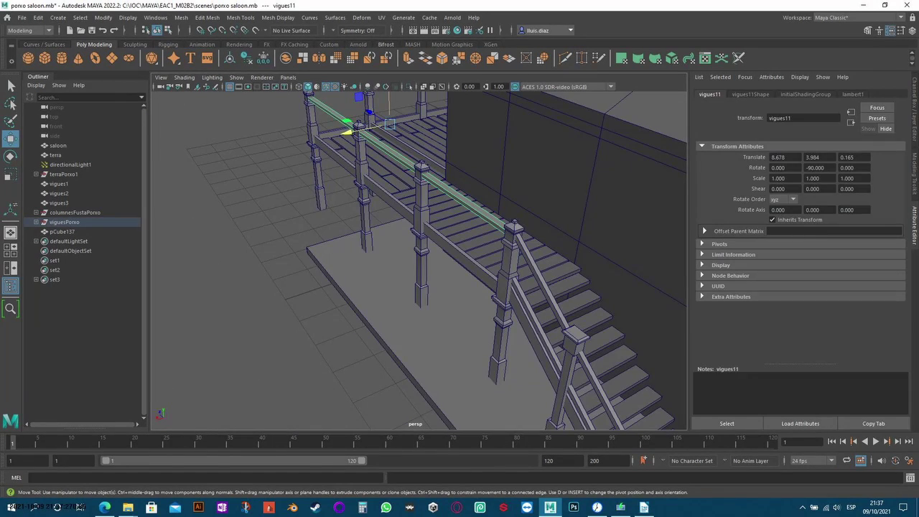
alt+drag(402, 252, 430, 251)
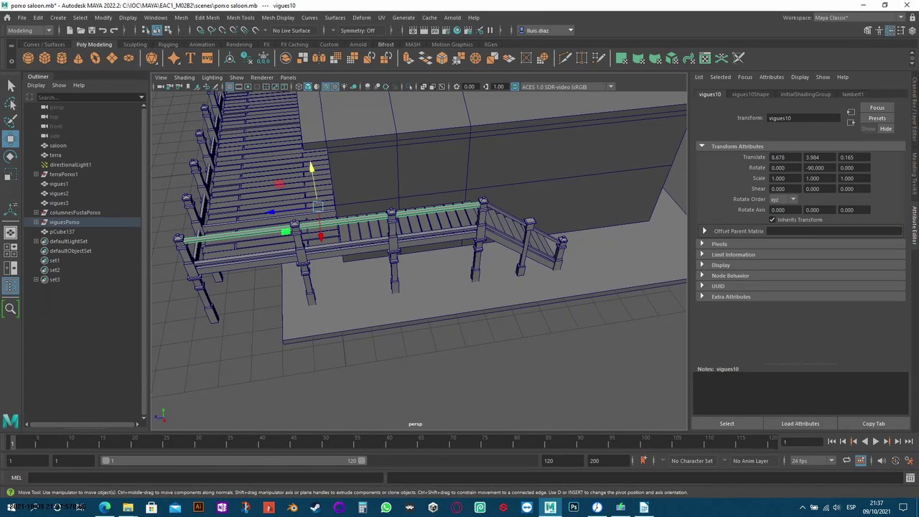
Step: Shift-drag a copy of the top rail, vigues13, and rotate it -180° in Y
shift+drag(313, 183, 313, 207)
shift+drag(275, 235, 289, 171)
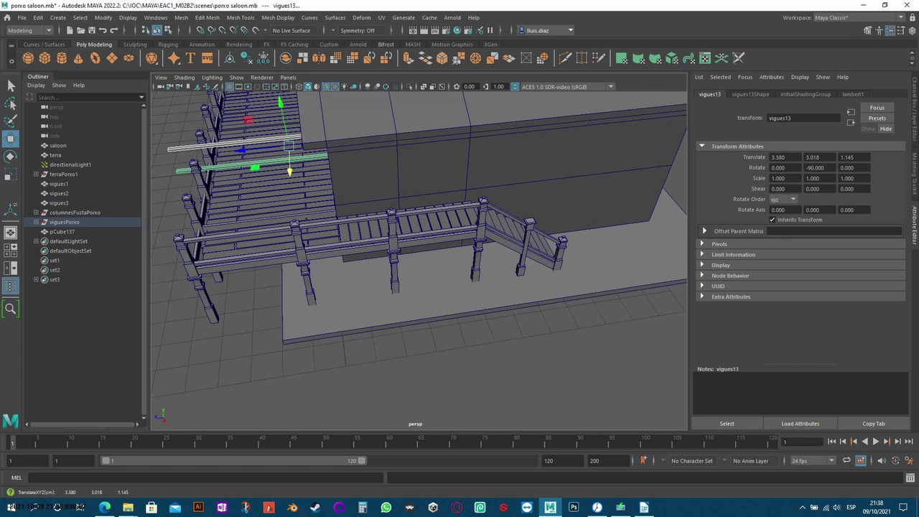
alt+drag(431, 287, 402, 286)
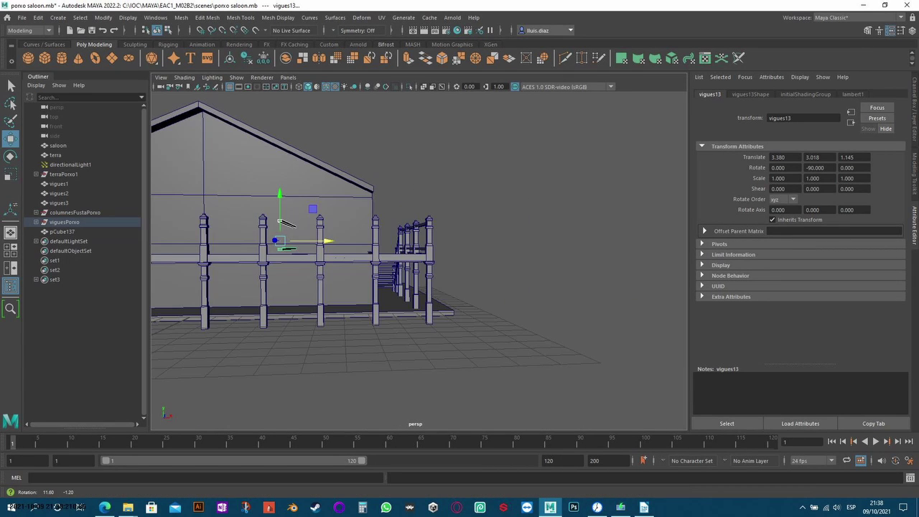
drag(283, 222, 286, 257)
key(e)
drag(215, 327, 284, 324)
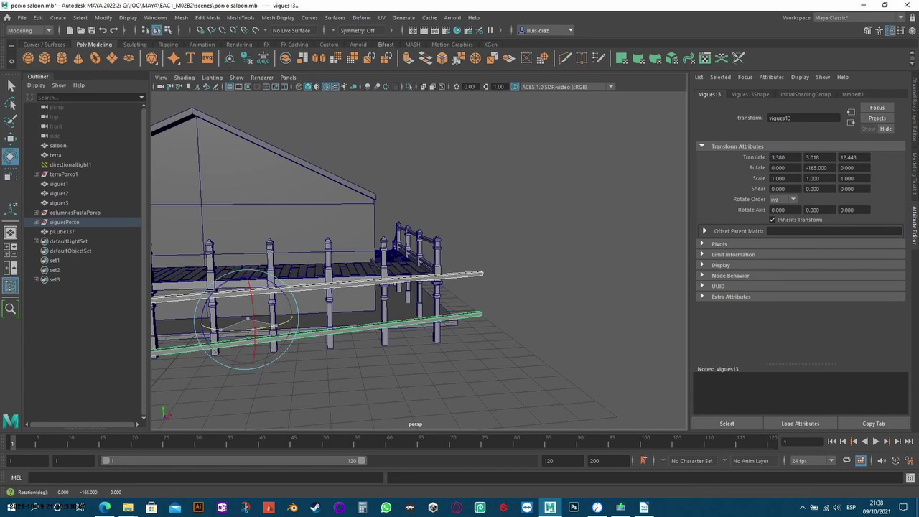
Step: Position vigues13 at 3.380, 3.018, 4.052 in line with the porch posts
key(space)
scroll(284, 171, down, 5)
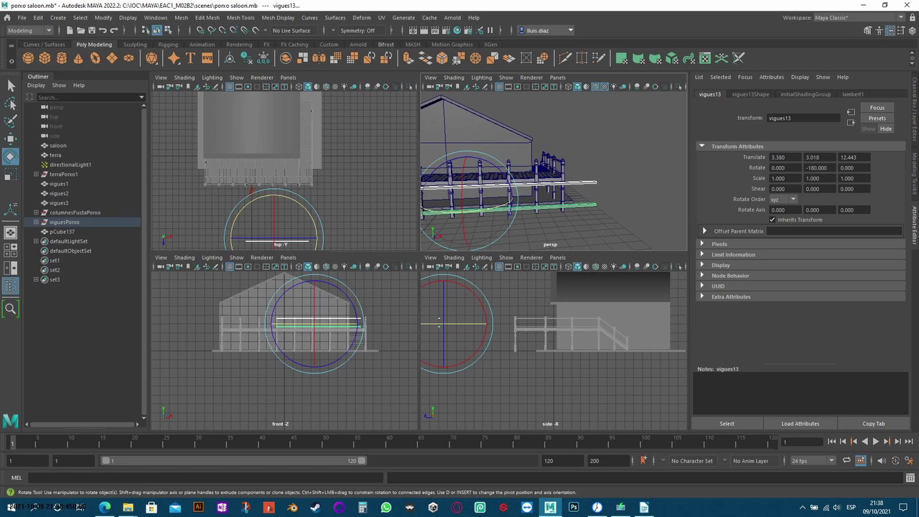
click(438, 318)
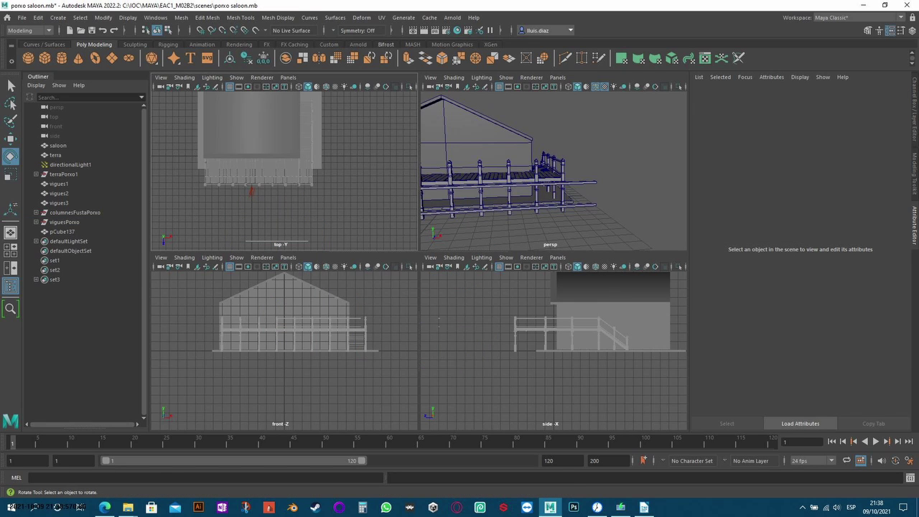
key(ctrl+z)
key(w)
drag(296, 212, 297, 169)
key(f)
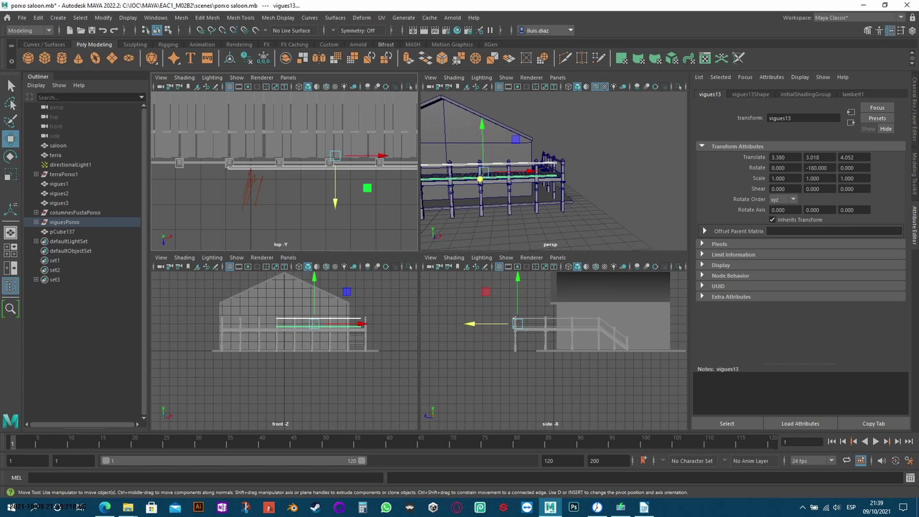
drag(334, 195, 335, 192)
key(space)
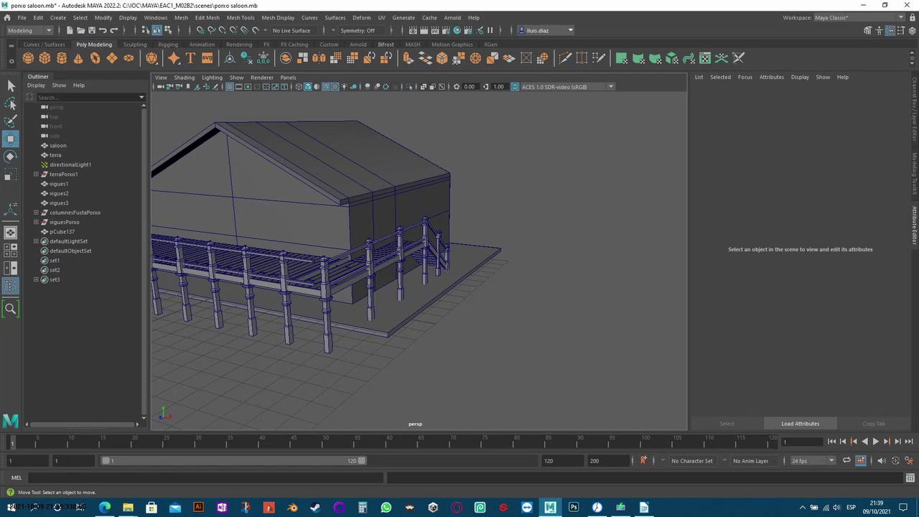
Step: Select porch rail vigues12 and frame one of its faces
scroll(419, 258, up, 5)
click(185, 266)
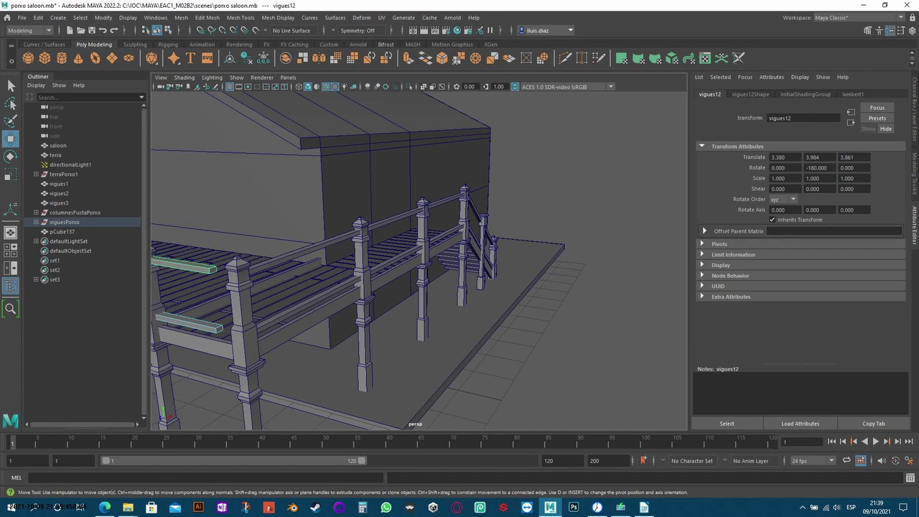
key(ctrl+z)
click(190, 323)
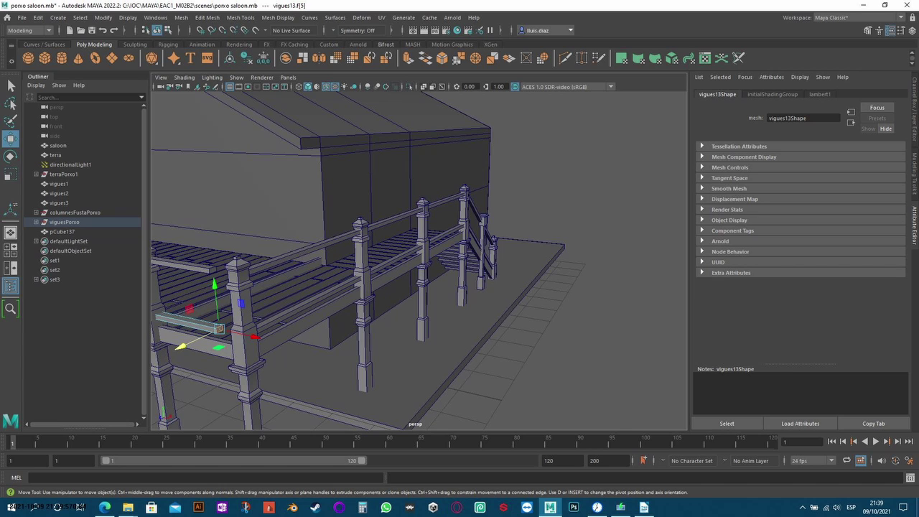
key(ctrl+z)
key(ctrl+z)
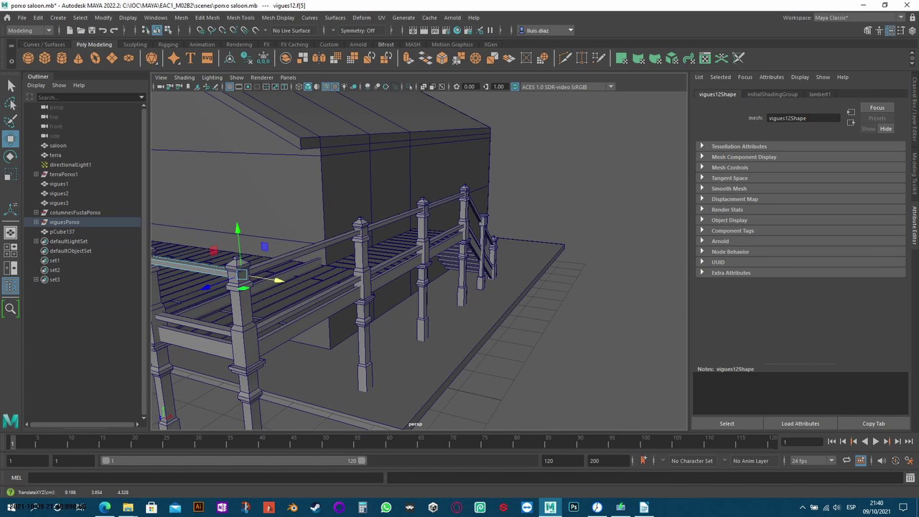
key(ctrl+z)
key(ctrl+z)
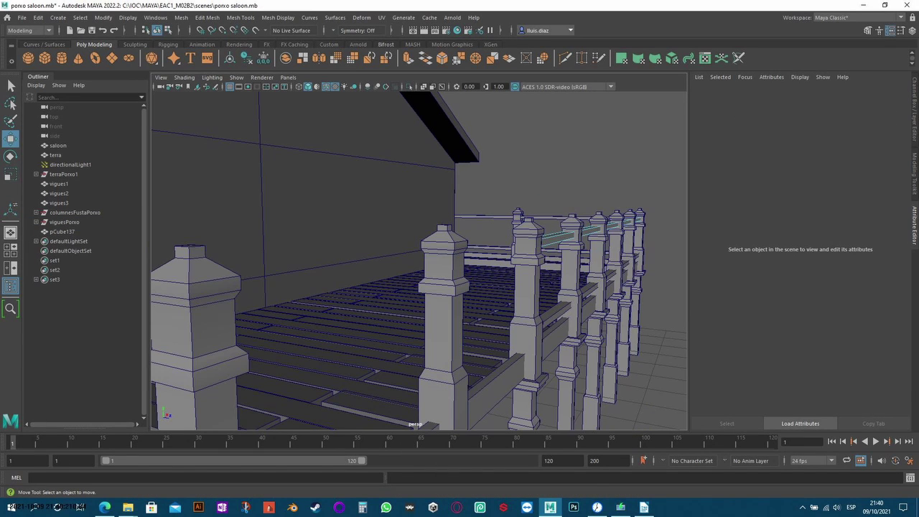
right_click(560, 241)
click(606, 226)
right_click(656, 244)
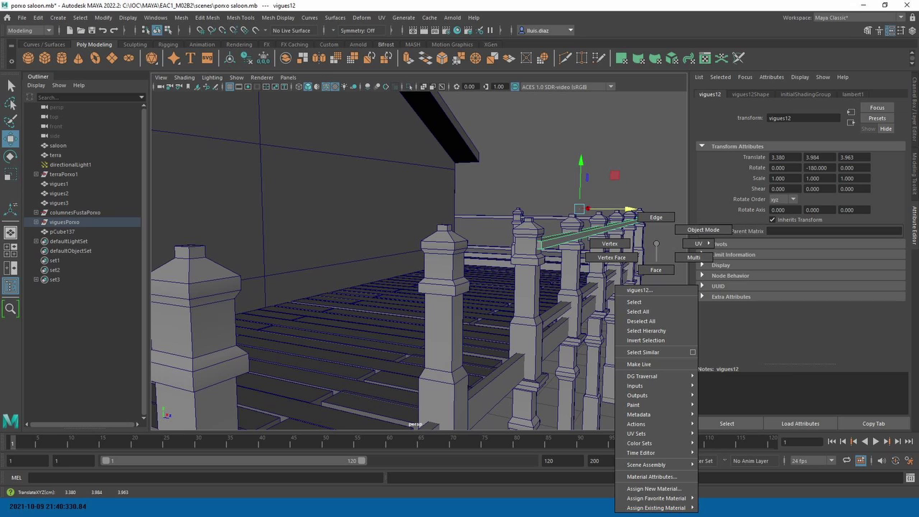
click(655, 269)
key(f)
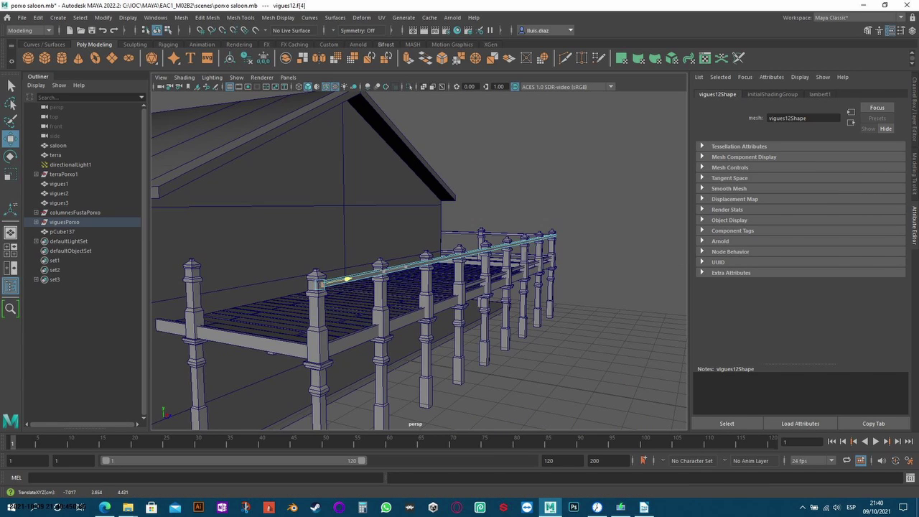
scroll(419, 258, up, 5)
key(F8)
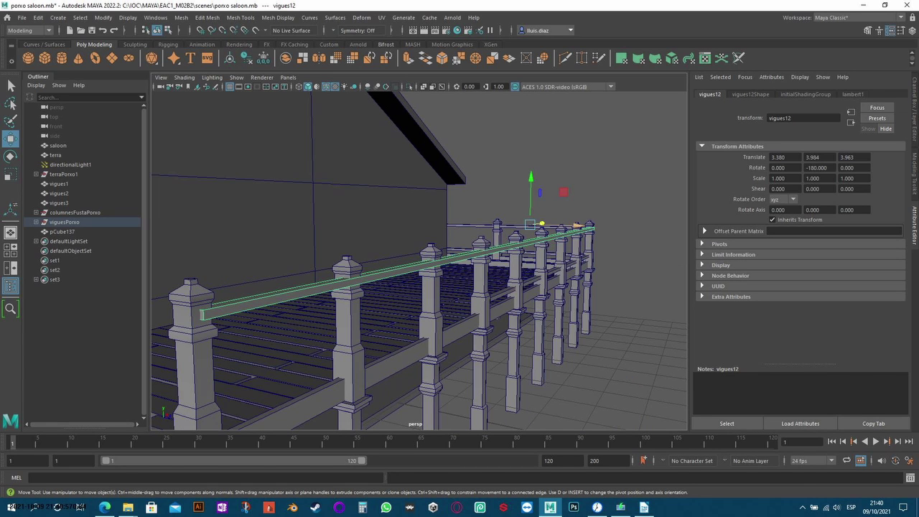
Step: Shift-drag a lower copy of the rail, vigues15, across the porch front
shift+drag(576, 225, 574, 264)
key(F8)
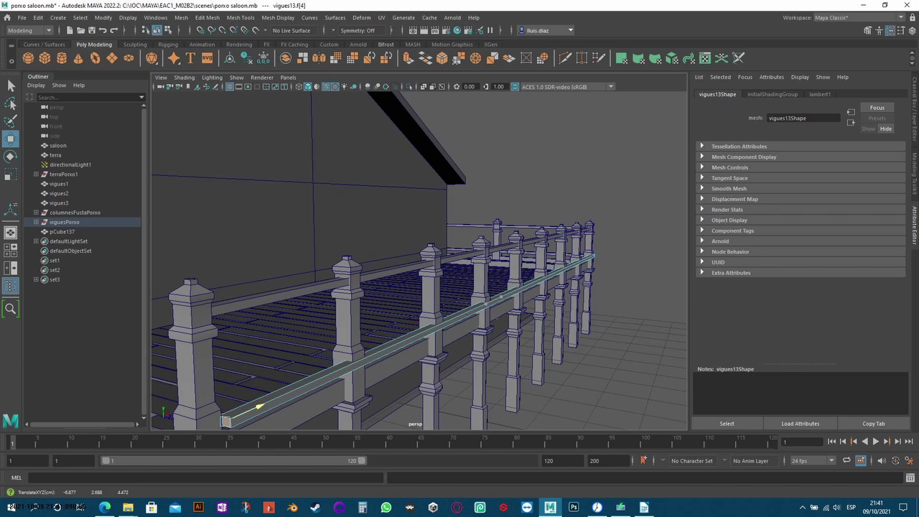
key(F8)
alt+drag(574, 264, 532, 267)
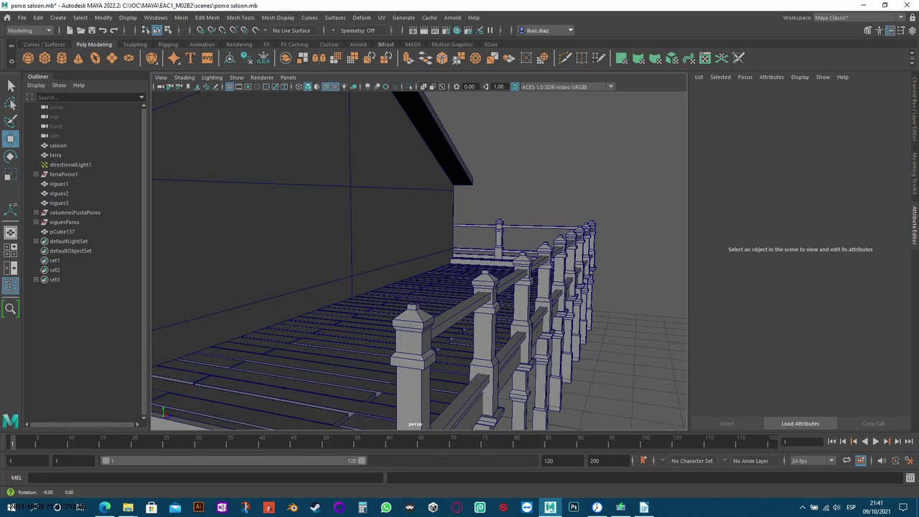
alt+drag(402, 381, 367, 378)
alt+drag(402, 323, 459, 323)
click(650, 247)
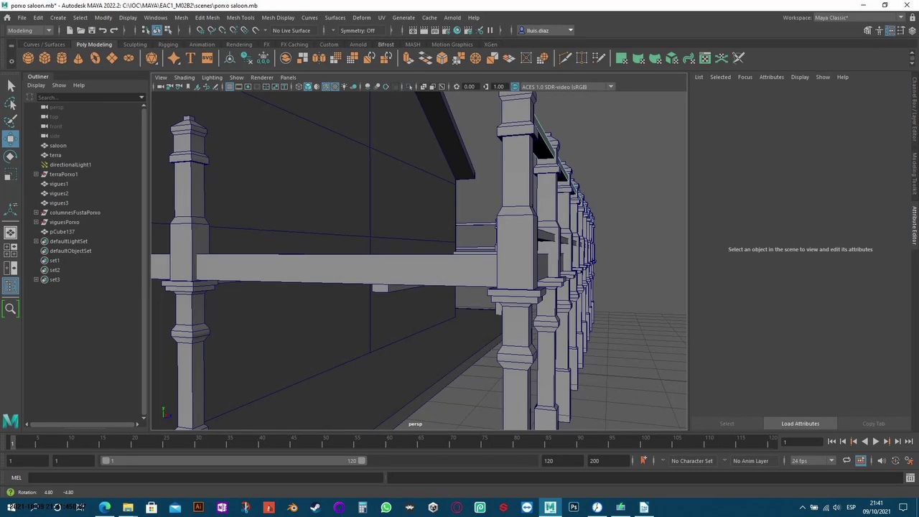
click(631, 316)
key(Escape)
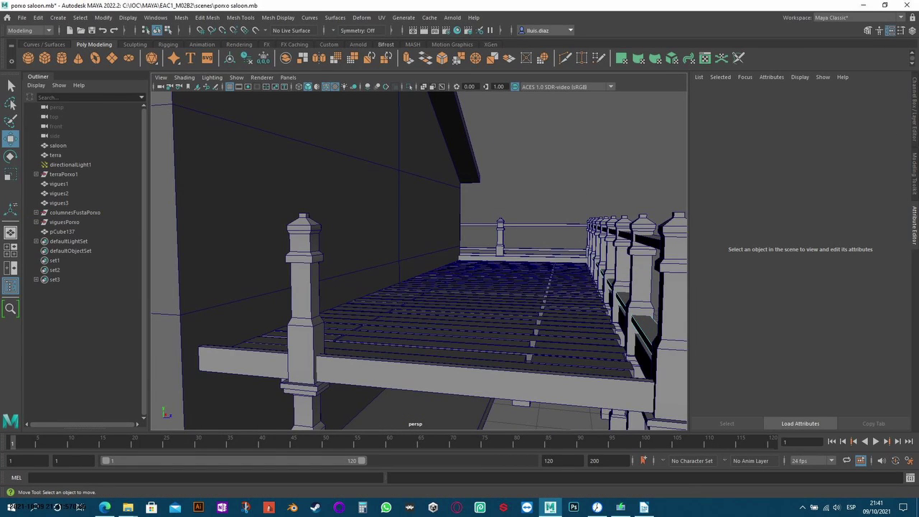
Step: Move the back railing's top beam over onto the front railing
mouse_move(416, 287)
alt+mouse_down()
mouse_move(193, 421)
mouse_move(359, 302)
alt+mouse_up()
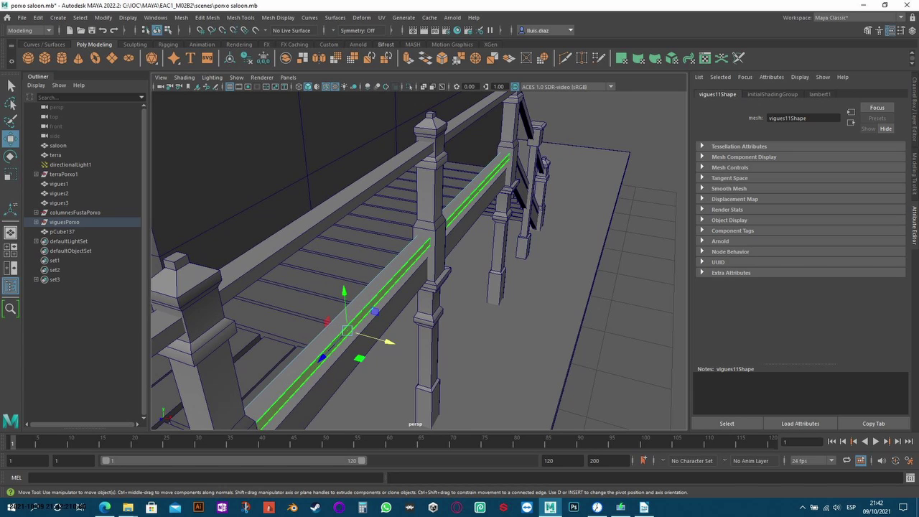
click(611, 323)
mouse_move(610, 323)
alt+mouse_down()
mouse_move(503, 309)
mouse_move(416, 316)
alt+mouse_up()
scroll(416, 315, down, 5)
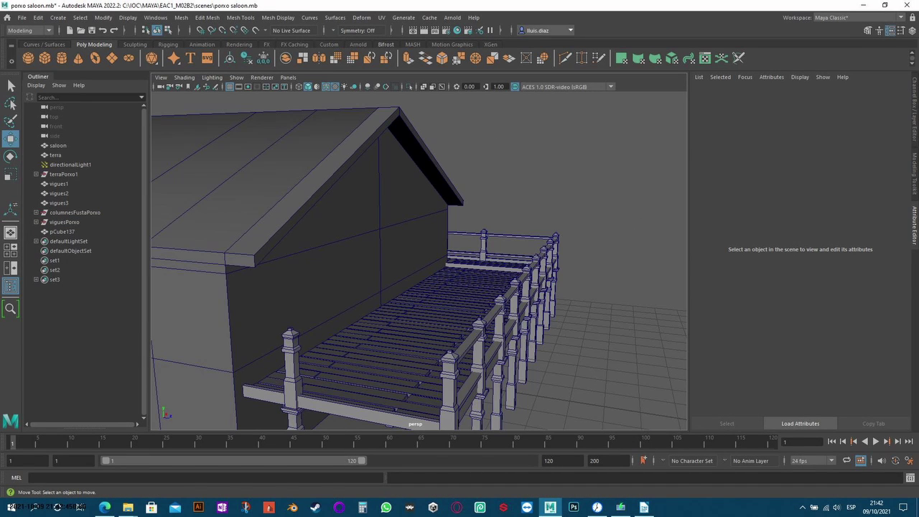
click(503, 237)
mouse_move(476, 242)
mouse_down()
mouse_move(275, 357)
mouse_move(431, 323)
mouse_move(402, 309)
mouse_up()
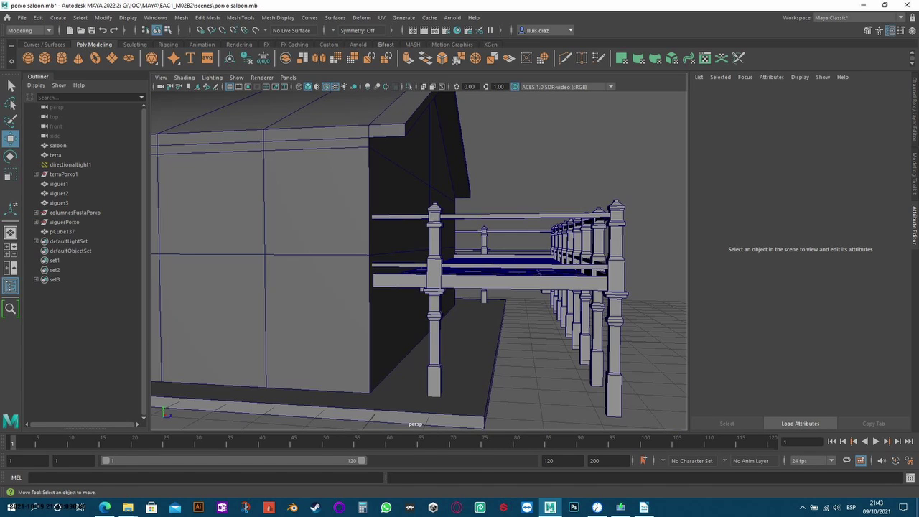
scroll(419, 261, up, 3)
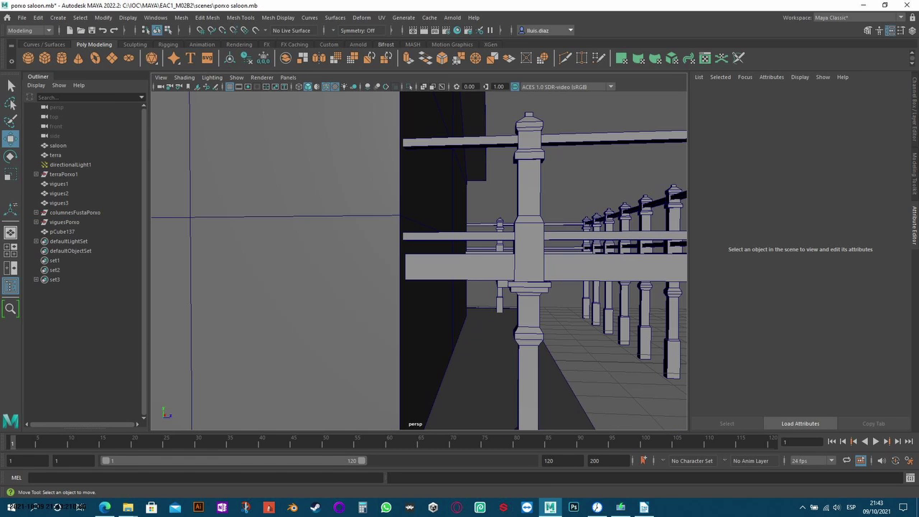
Step: Create a new cube, pCube138, and reselect it
key(g)
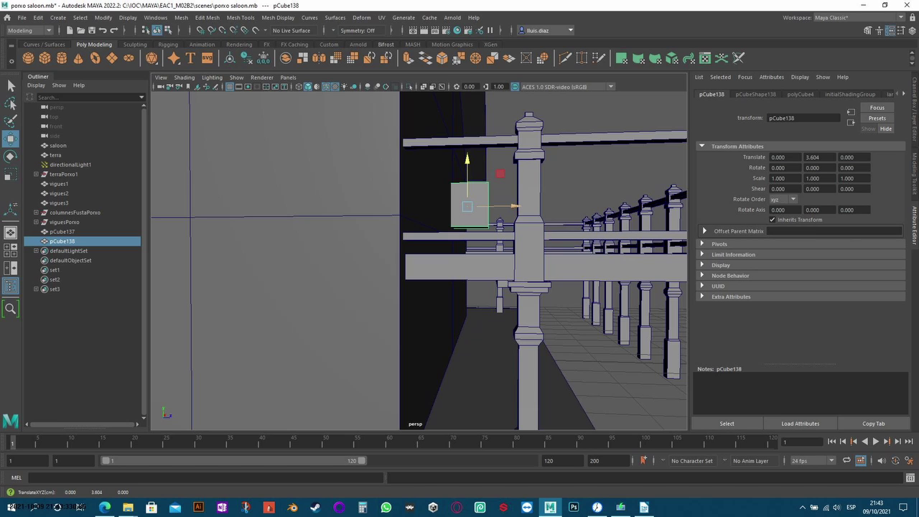
key(space)
click(578, 145)
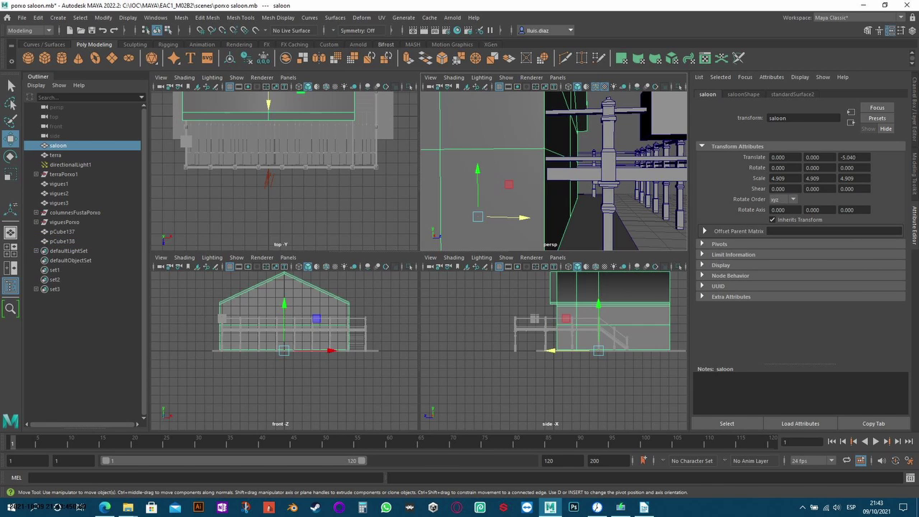
click(62, 242)
key(space)
Step: Step through undo and redo history to restore pCube138 as a thin post
key(ctrl+z)
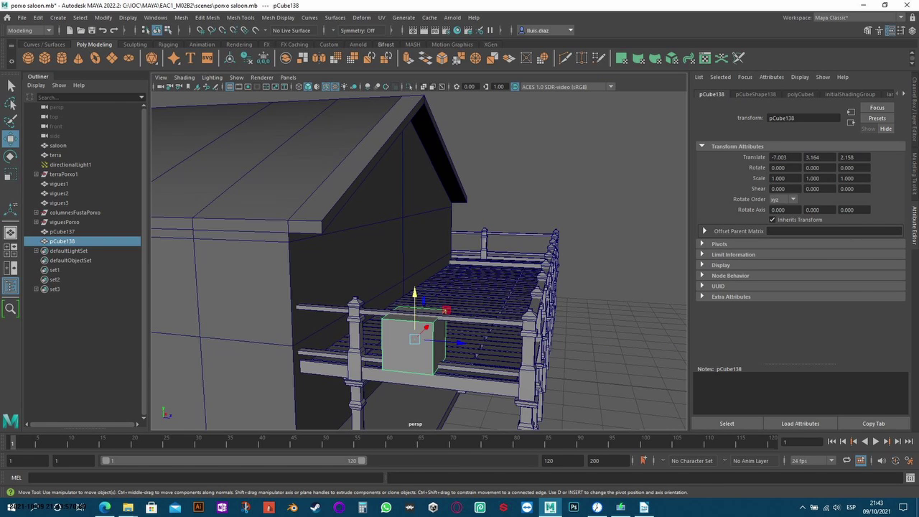
key(ctrl+z)
key(ctrl+z)
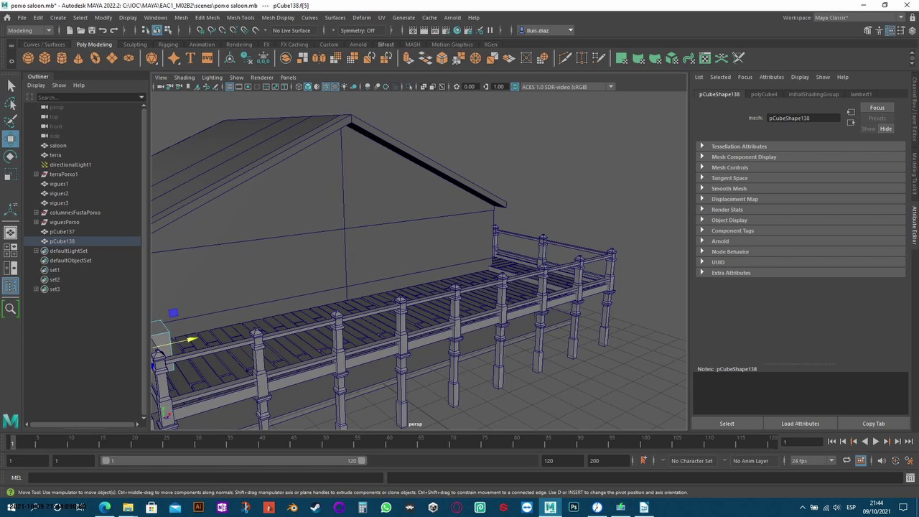
key(ctrl+z)
key(ctrl+z)
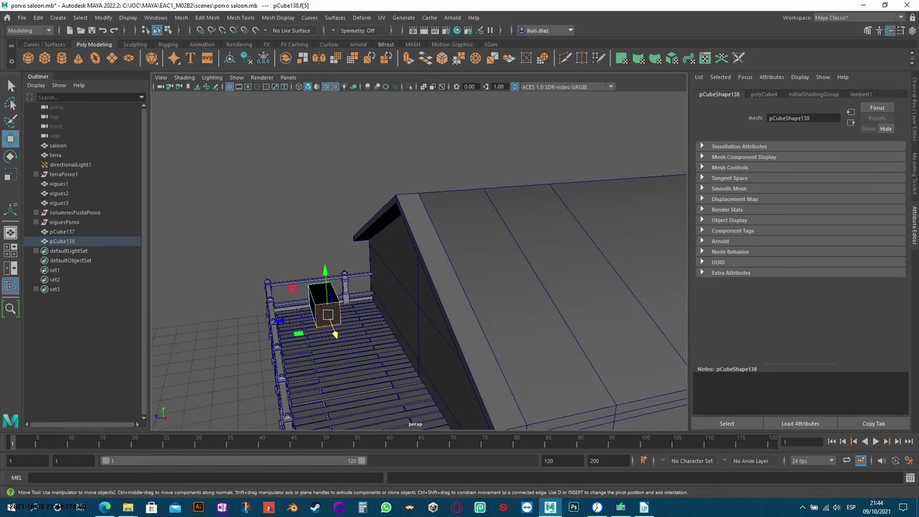
key(ctrl+z)
key(ctrl+z)
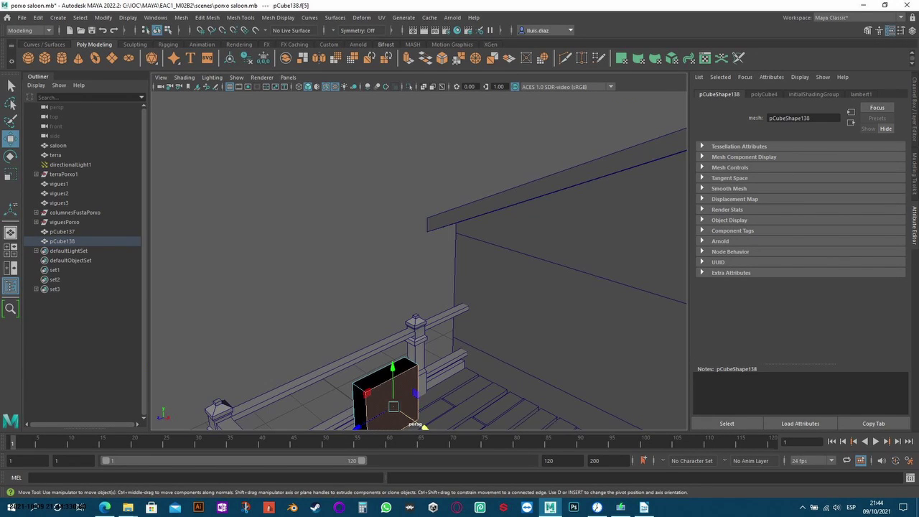
key(ctrl+z)
key(ctrl+z)
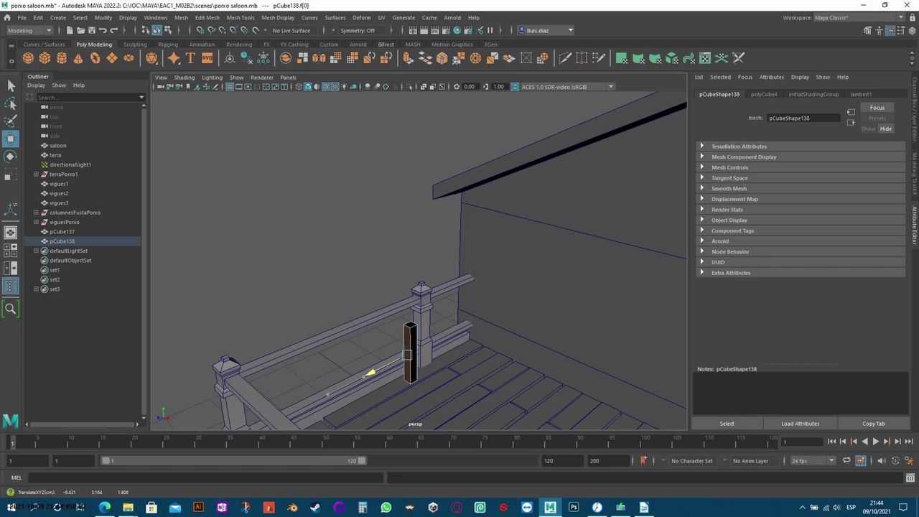
key(ctrl+z)
key(shift+z)
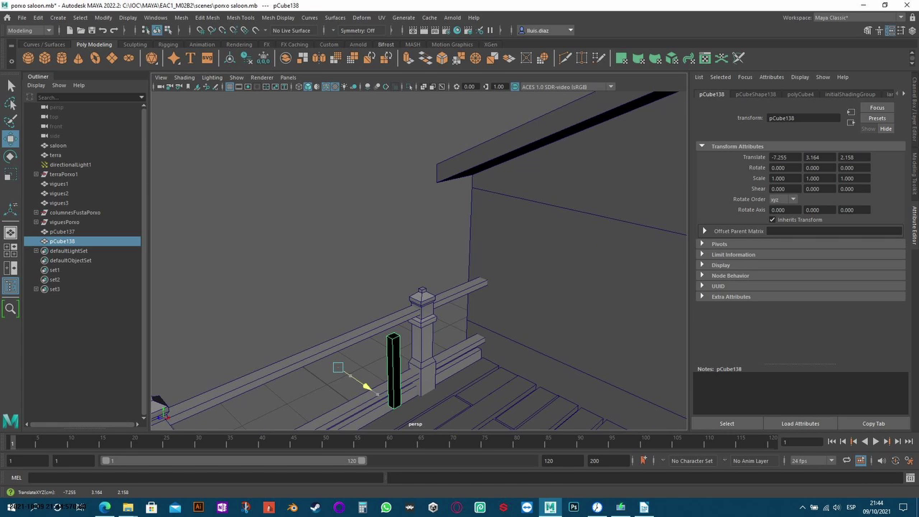
key(ctrl+z)
key(shift+z)
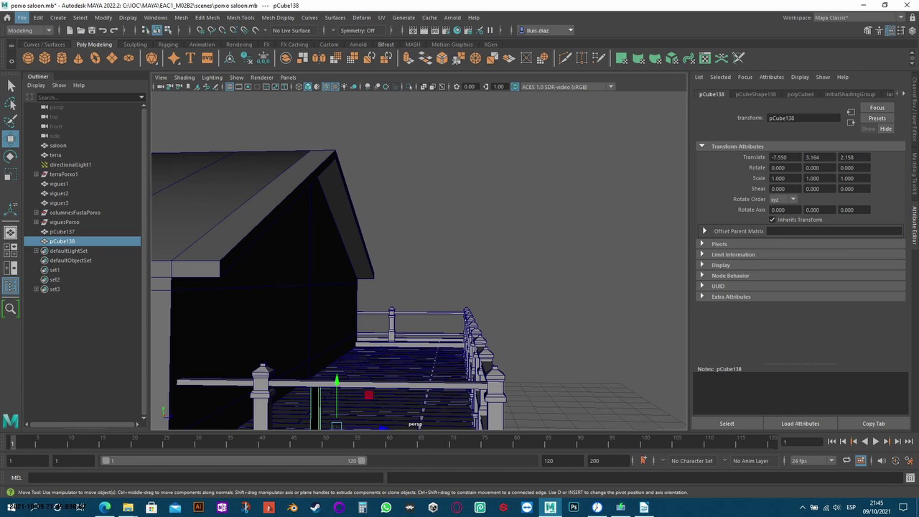
key(ctrl+z)
key(ctrl+z)
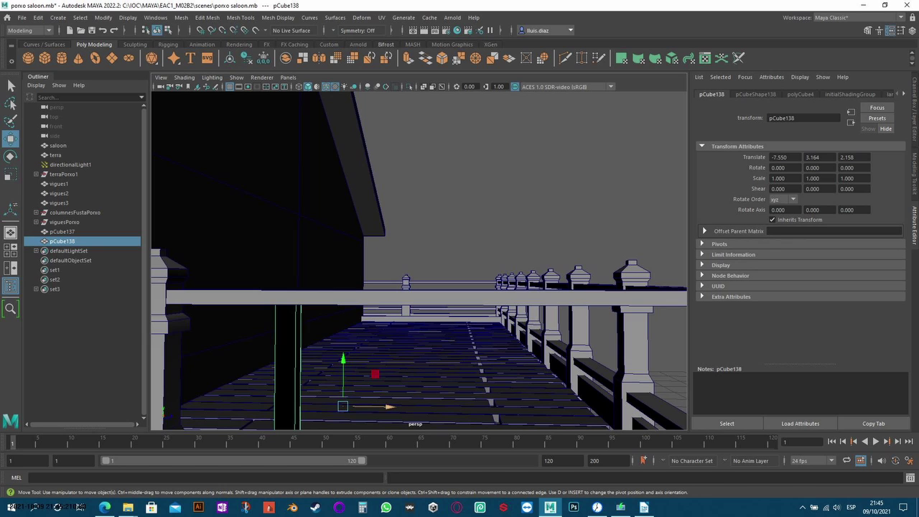
key(ctrl+z)
key(ctrl+z)
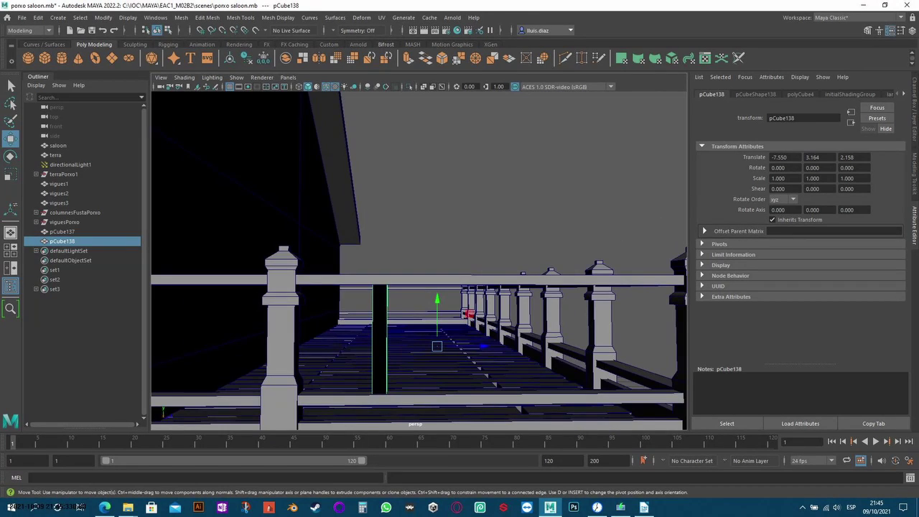
Step: Rotate the post to -36.026° in Y at -7.728, 3.164, 2.158
key(e)
drag(452, 349, 479, 347)
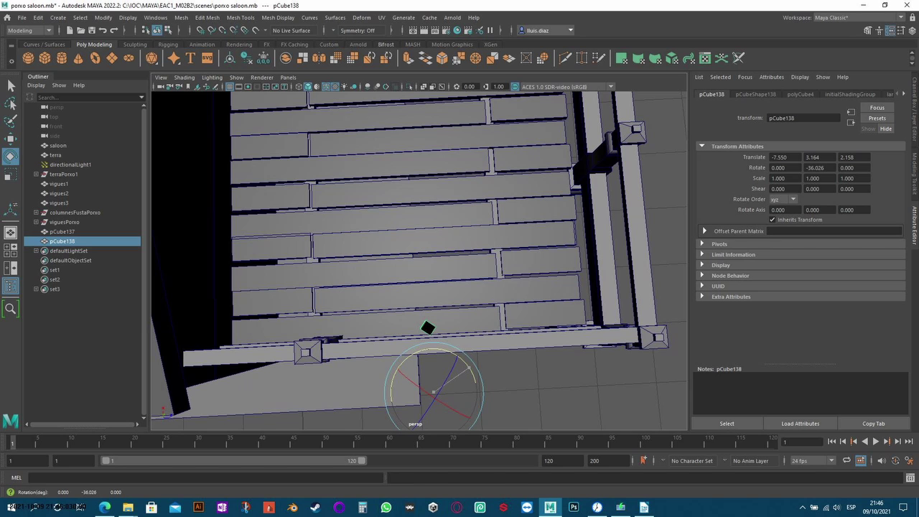
key(w)
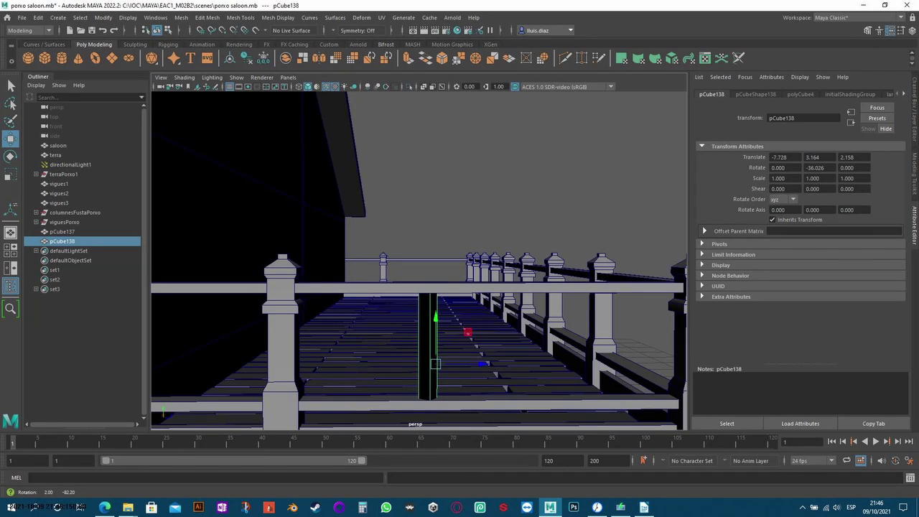
click(207, 17)
click(252, 75)
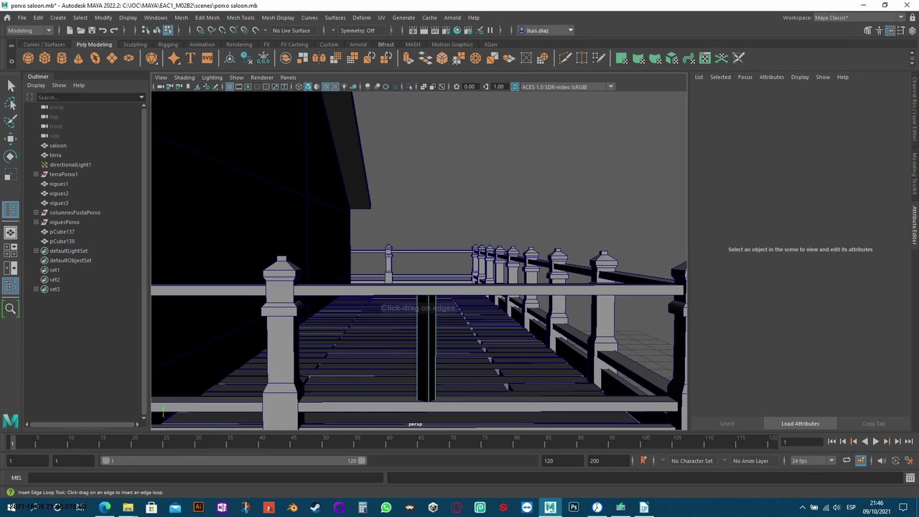
Step: Insert three edge loops on the post and scale the middle loop inward to narrow it
click(427, 398)
click(427, 359)
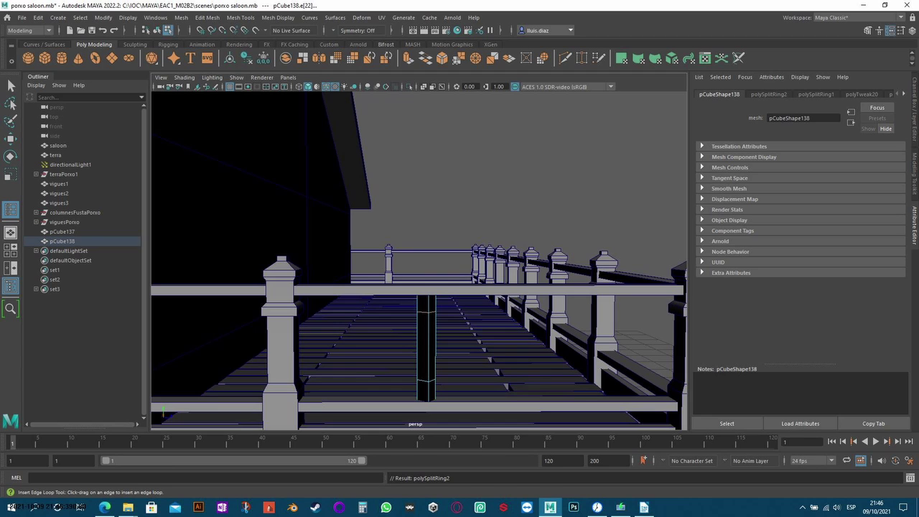
click(427, 323)
key(q)
click(427, 359)
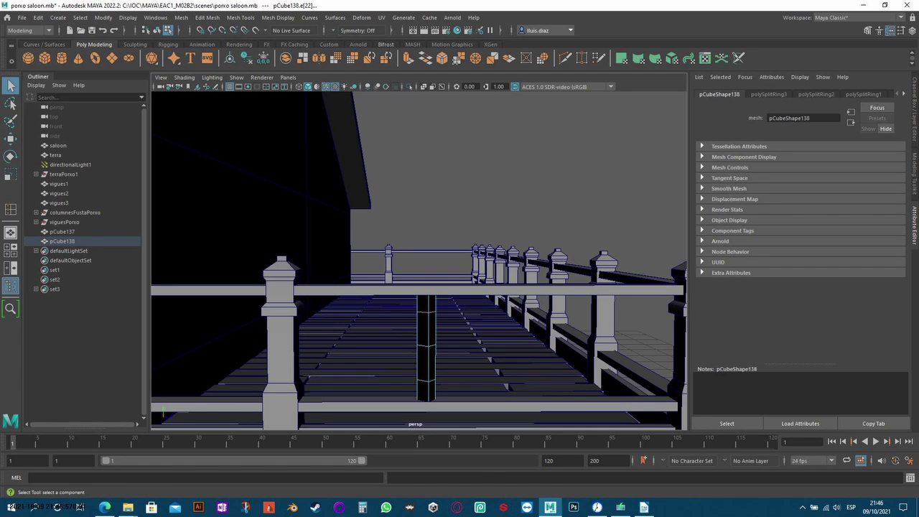
key(r)
drag(426, 310, 401, 311)
click(426, 379)
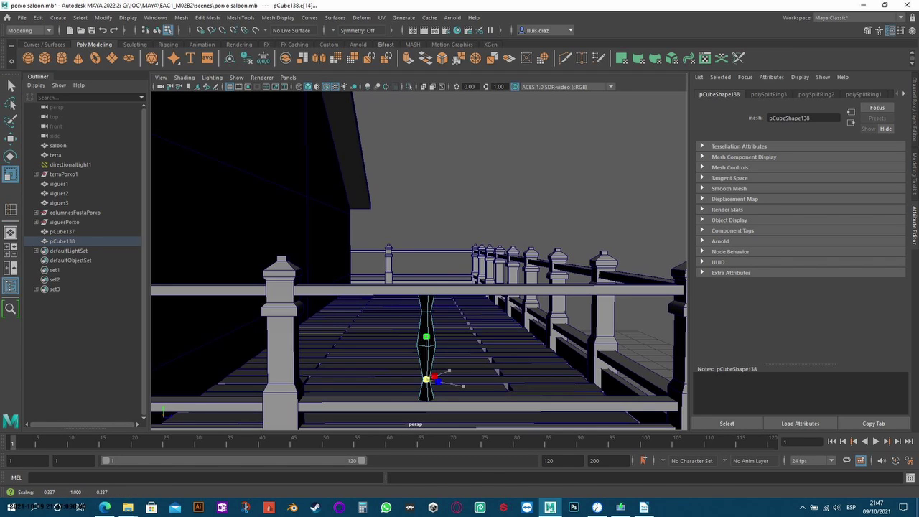
click(427, 344)
Step: Add two more edge loops to the baluster, then move it to the railing's left end (Z -0.191)
click(277, 17)
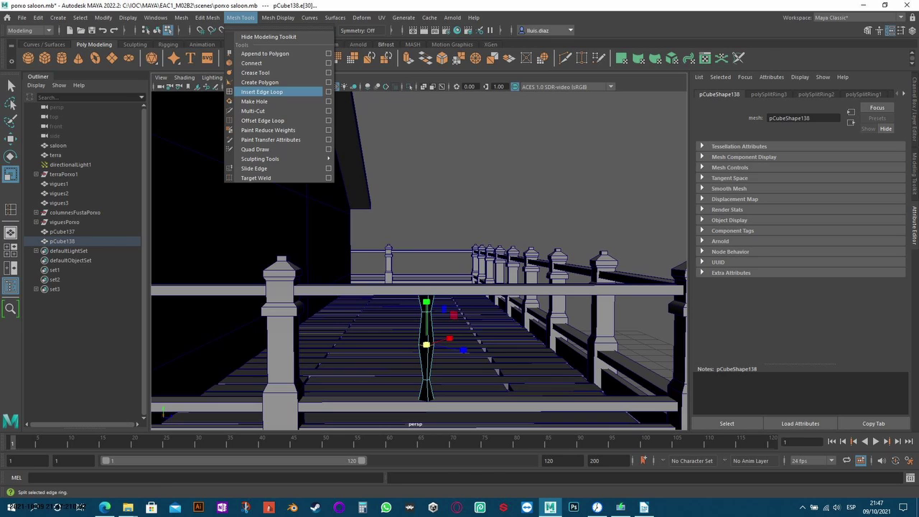
click(262, 92)
click(426, 323)
click(427, 337)
key(r)
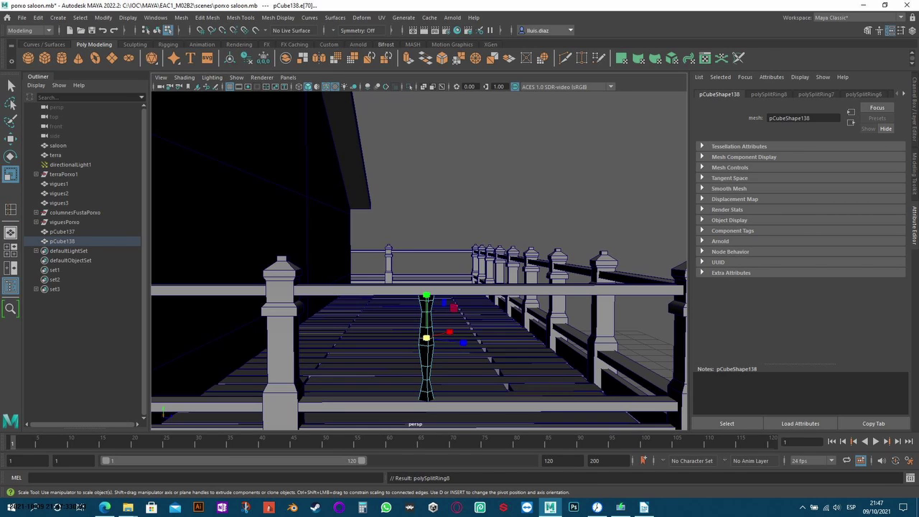
key(Escape)
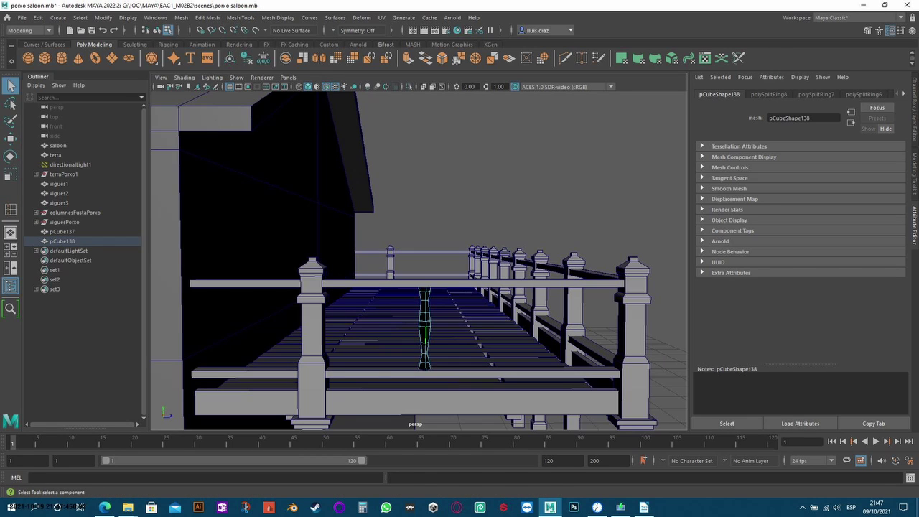
key(F8)
key(w)
drag(423, 327, 244, 327)
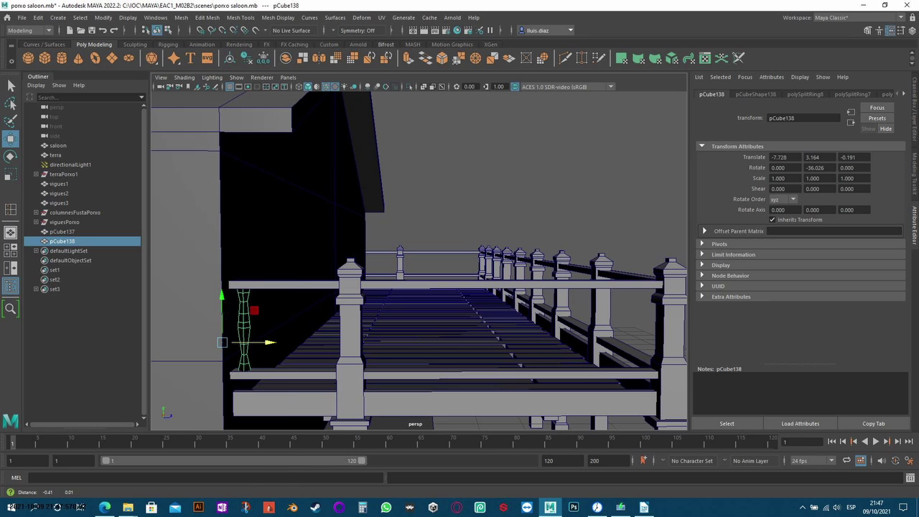
Step: Try Duplicate Special with 2 copies, then undo the badly spaced result
right_click(248, 244)
key(Escape)
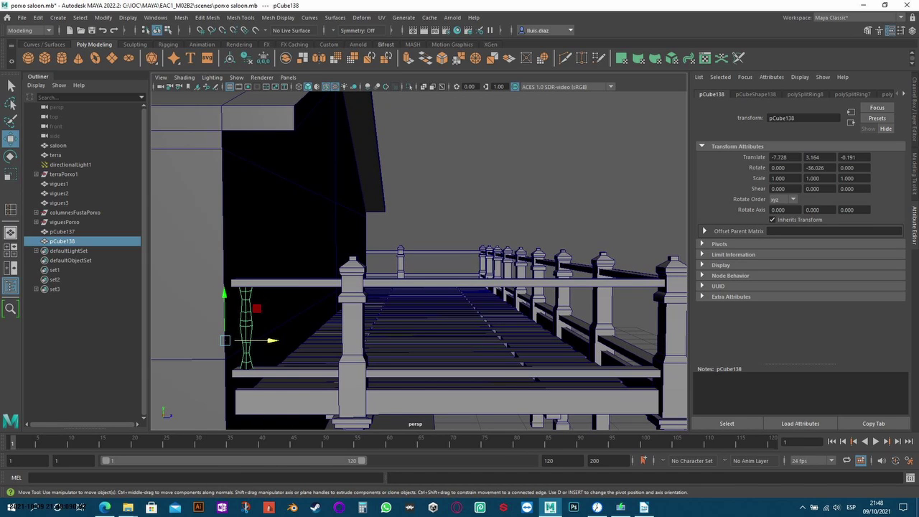
click(38, 18)
click(172, 168)
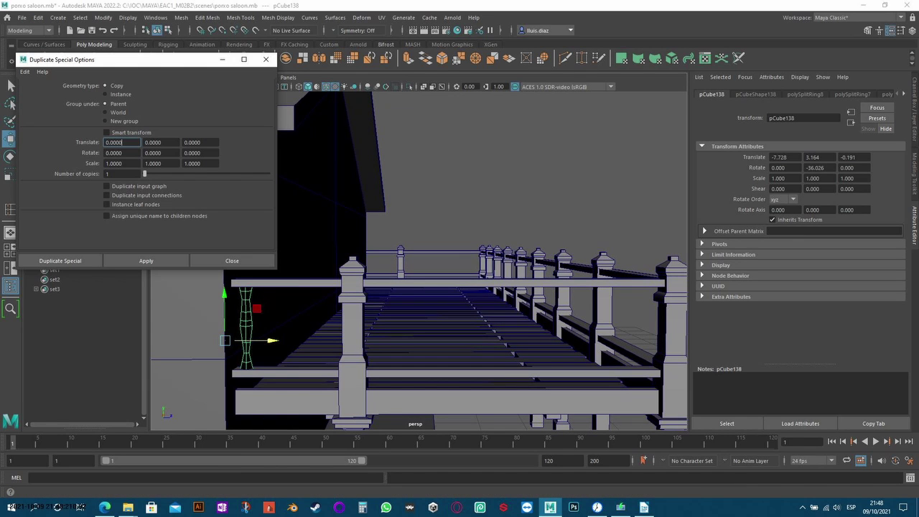
click(201, 142)
text(1)
double_click(115, 173)
text(2)
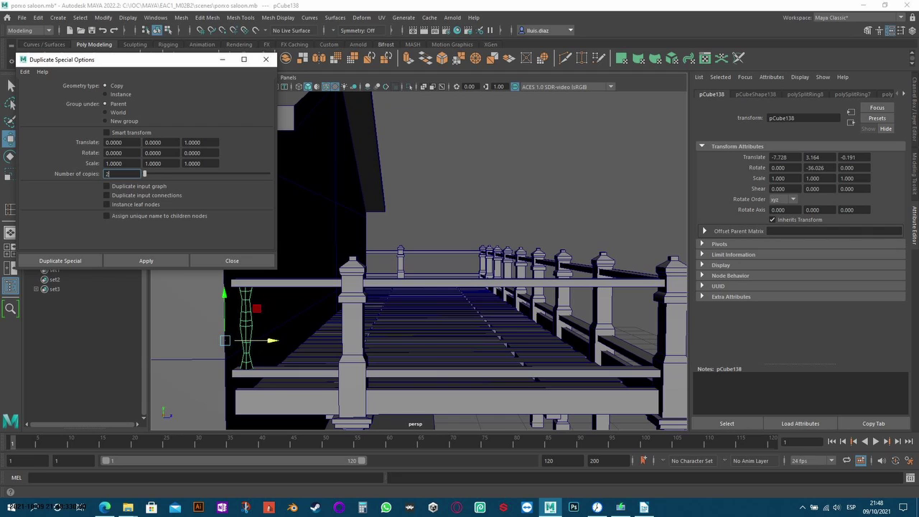
click(146, 261)
key(ctrl+z)
Step: Set the Duplicate Special offset to 0.3 and add baluster copies along the rail
double_click(201, 142)
text(0.1)
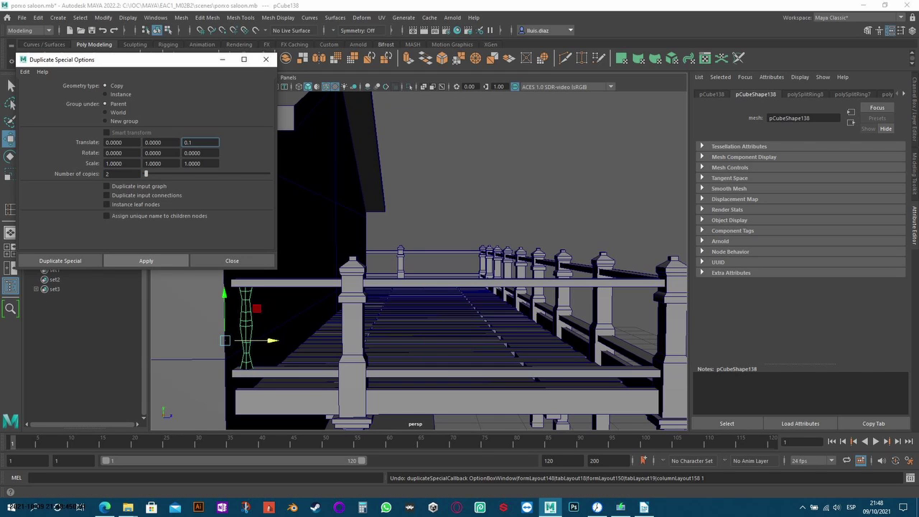
key(BackSpace)
text(3)
click(146, 260)
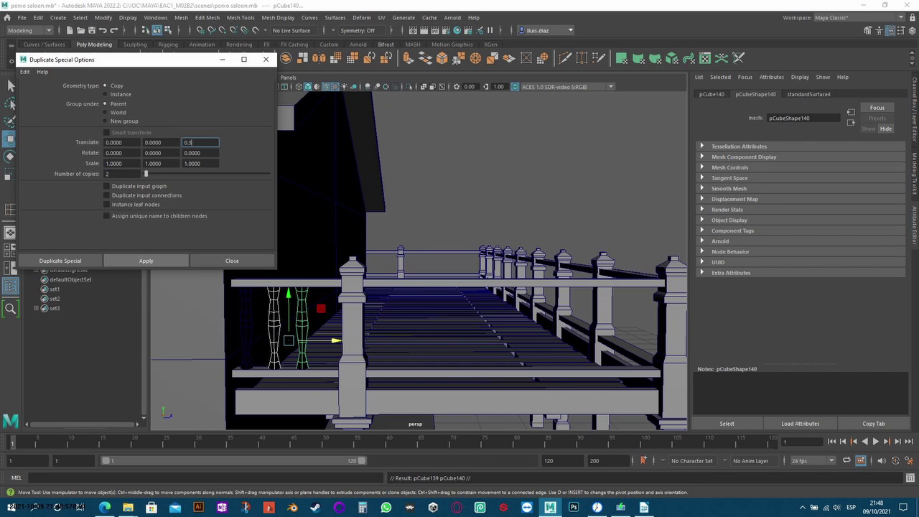
click(146, 260)
drag(420, 340, 478, 340)
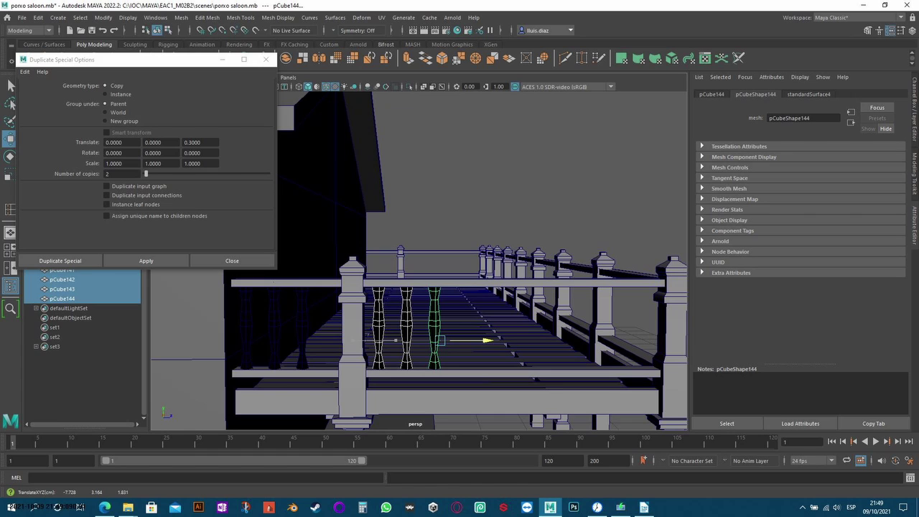
click(145, 261)
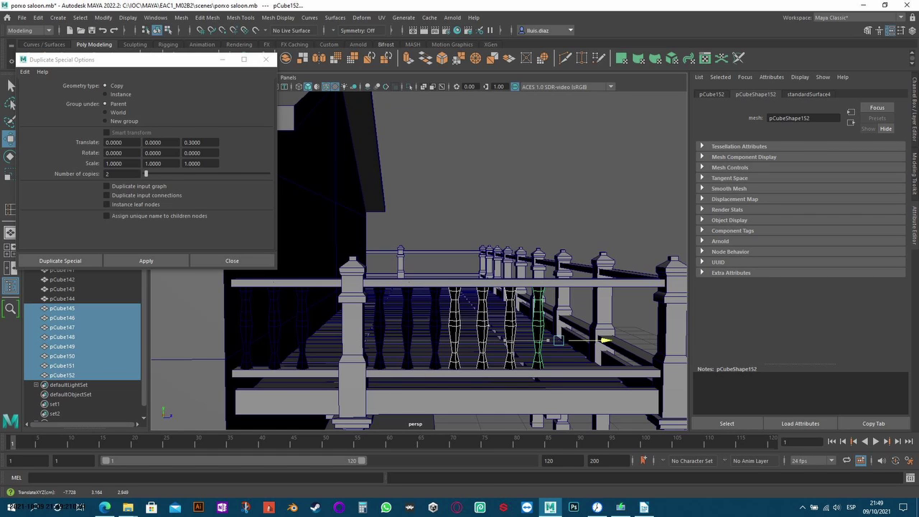
drag(603, 340, 607, 340)
Step: Undo a stray move, set the copy count to 1, and duplicate one more baluster
click(282, 323)
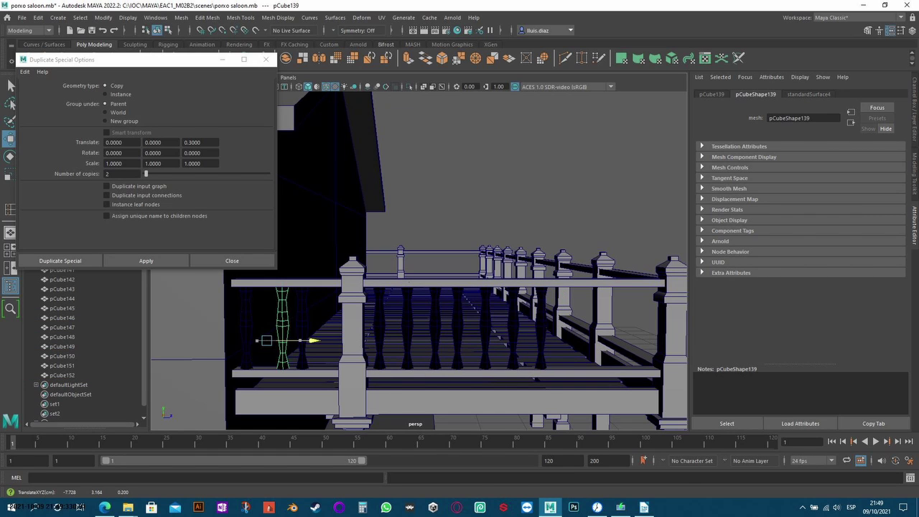
click(302, 323)
key(ctrl+z)
double_click(122, 174)
text(1)
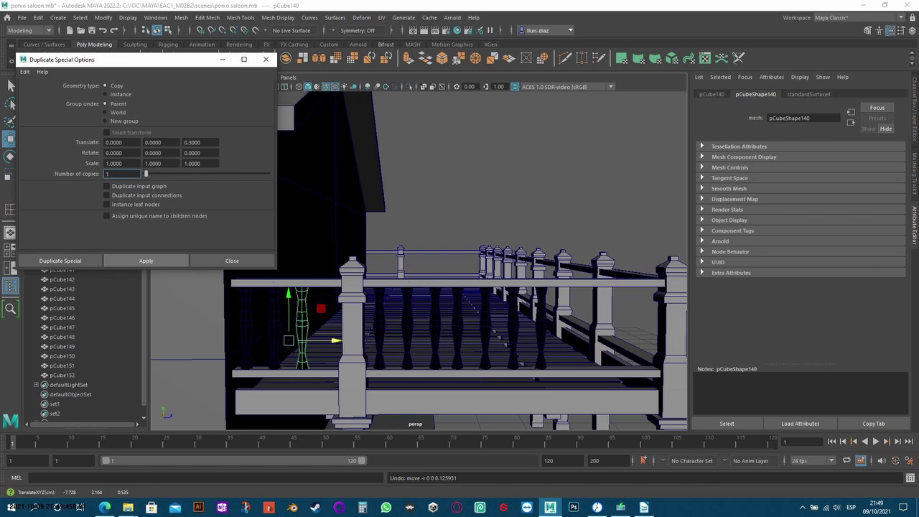
key(Return)
click(544, 330)
click(186, 323)
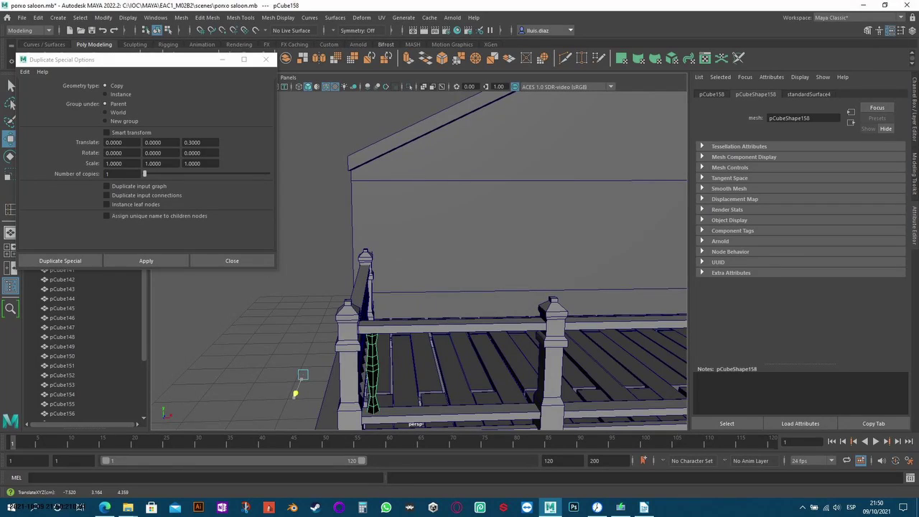
text(0.3)
Step: Repeat the duplication with Ctrl+Shift+D to extend the baluster row along the railing
key(ctrl+shift+d)
key(ctrl+shift+d)
key(ctrl+shift+d)
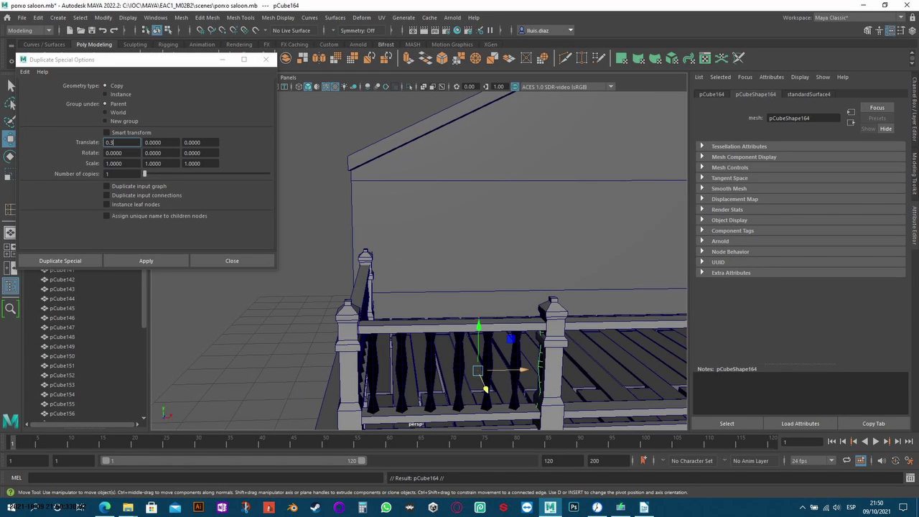
key(Return)
key(ctrl+shift+d)
key(ctrl+shift+d)
key(ctrl+shift+d)
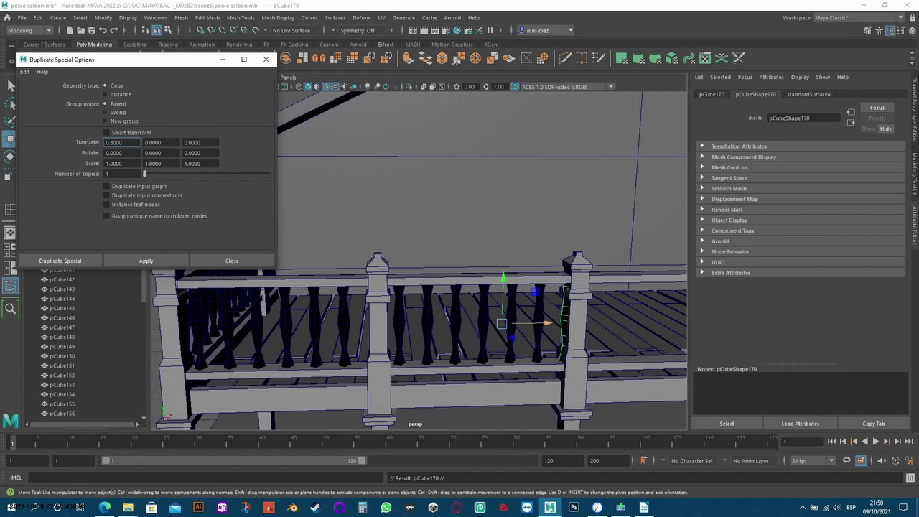
key(f)
key(ctrl+shift+d)
key(ctrl+shift+d)
key(ctrl+shift+d)
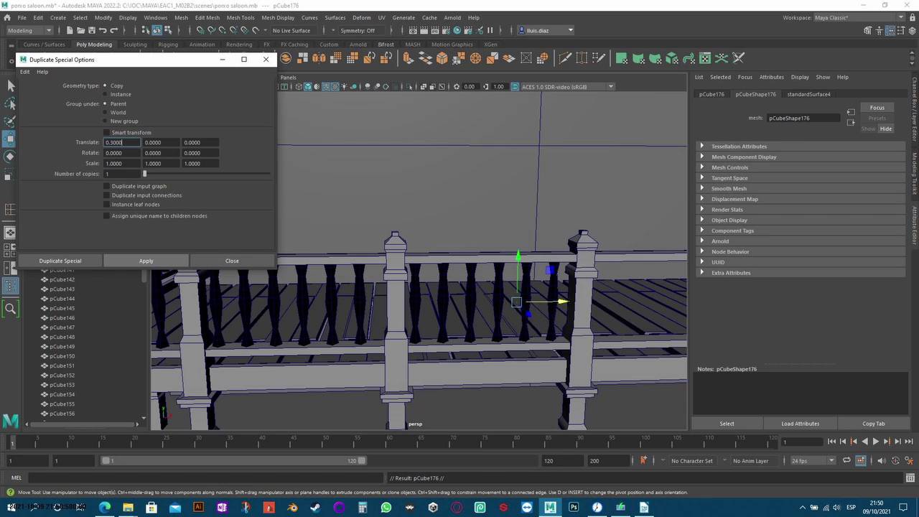
mouse_move(517, 301)
alt+middle_down()
mouse_move(312, 285)
mouse_move(329, 279)
alt+middle_up()
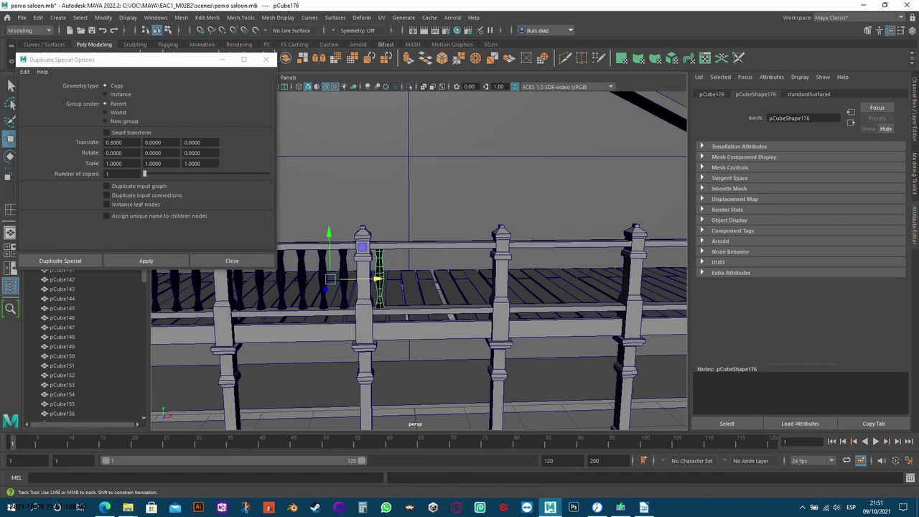
Step: Keep duplicating balusters at 0.3 spacing toward the next porch post
click(146, 261)
click(145, 261)
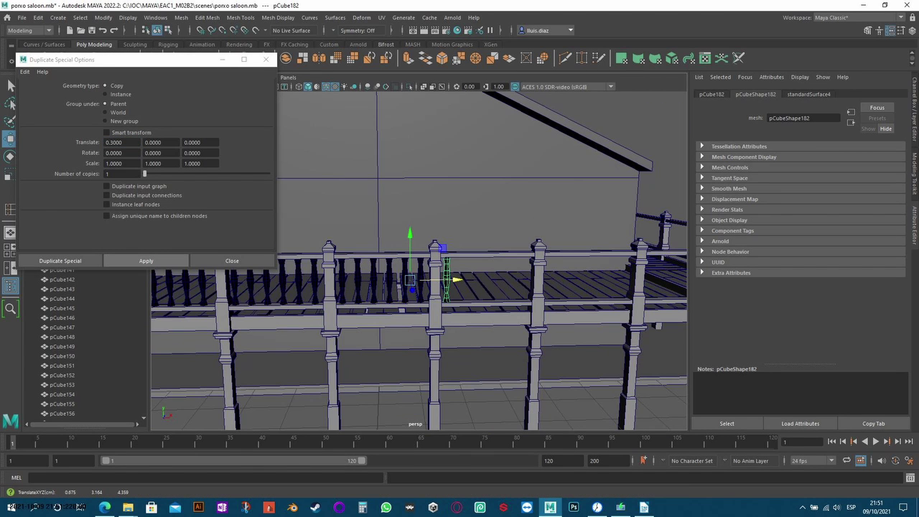
click(146, 260)
click(146, 261)
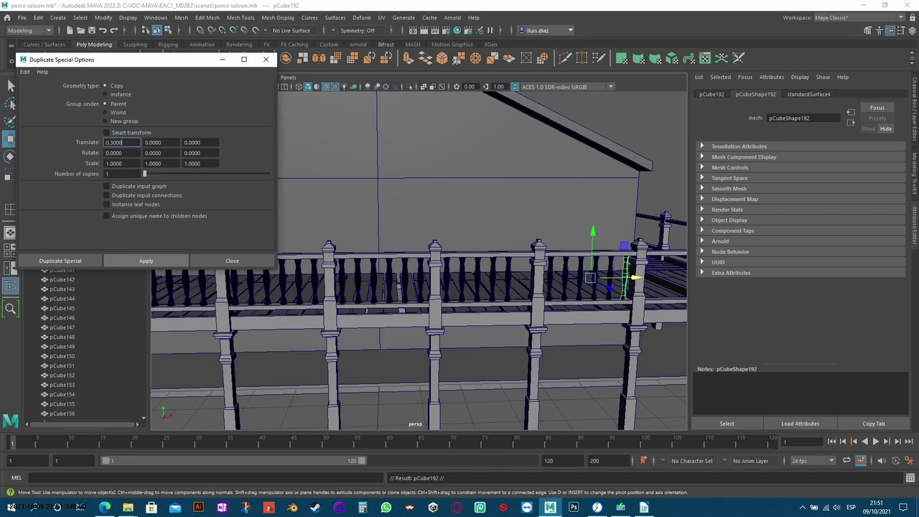
click(146, 261)
alt+drag(467, 323, 402, 316)
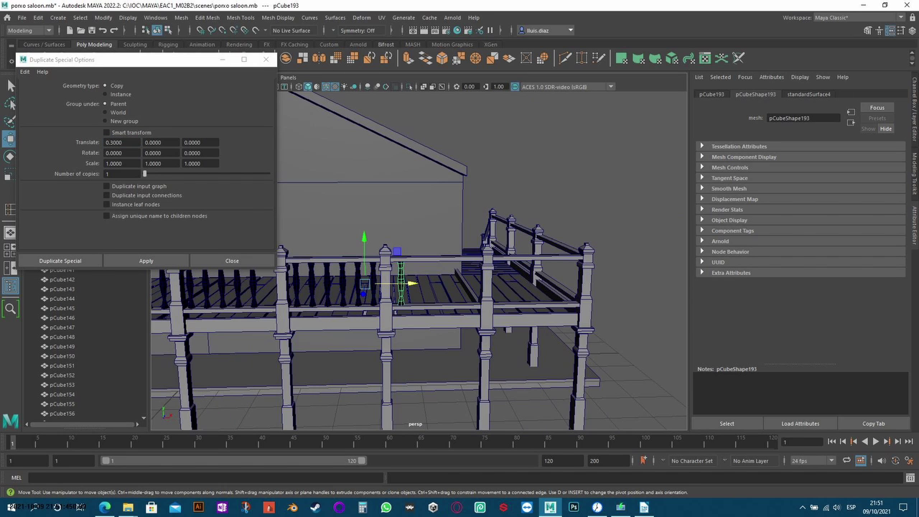
click(146, 261)
click(146, 260)
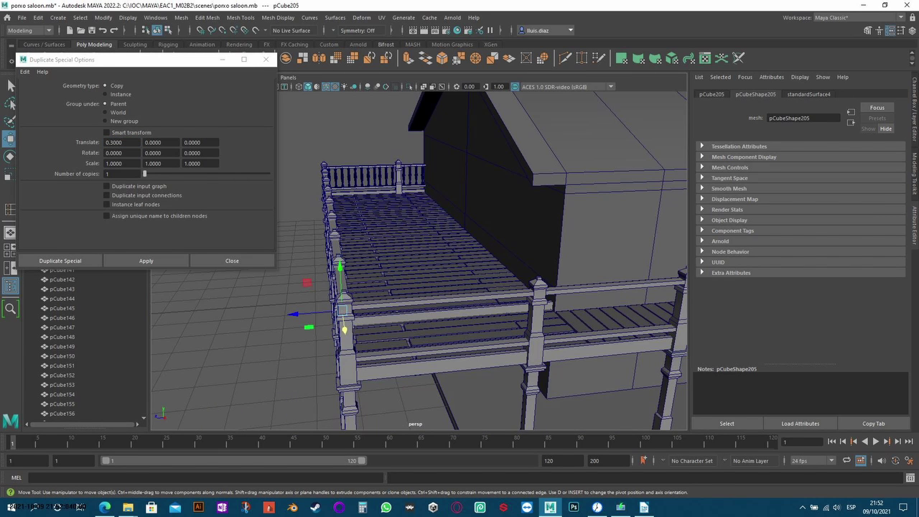
Step: Add one last baluster in this run, adjust its position, and save the scene
key(ctrl+shift+d)
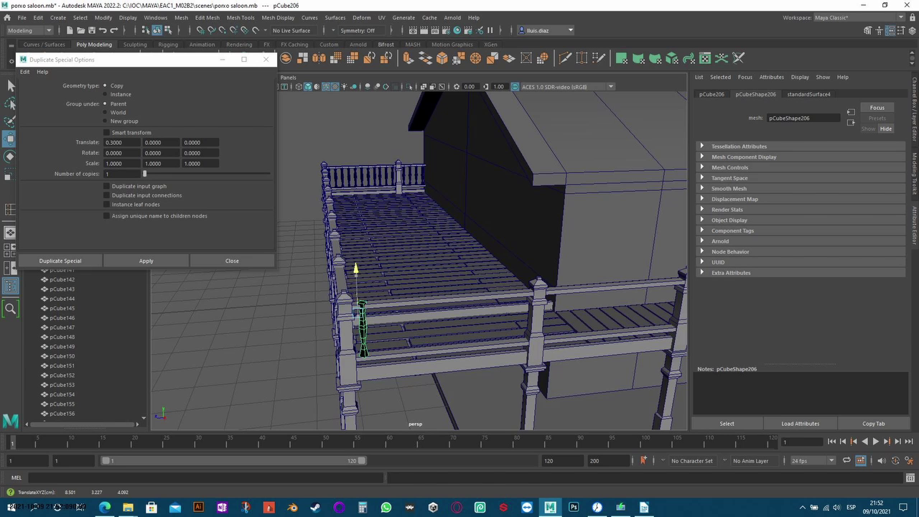
drag(361, 310, 361, 332)
click(237, 337)
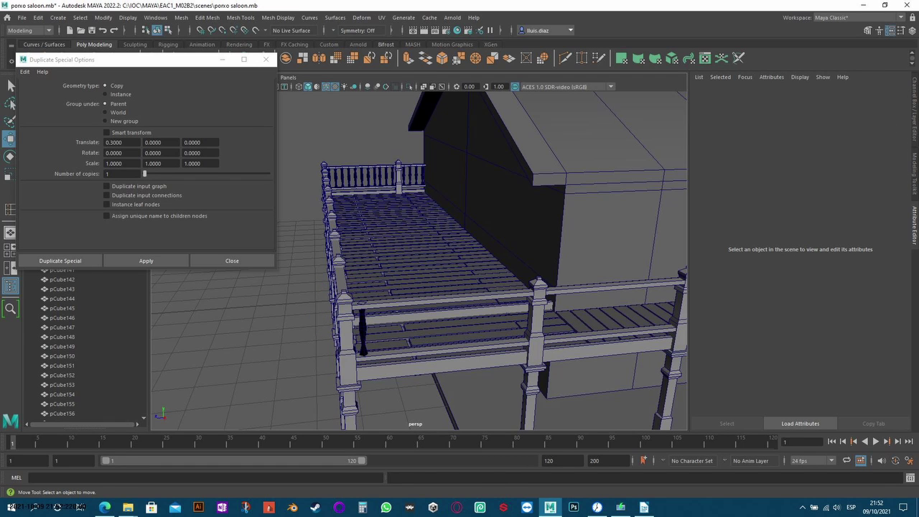
mouse_move(237, 337)
alt+mouse_down()
mouse_move(301, 330)
mouse_move(323, 373)
mouse_move(345, 359)
alt+mouse_up()
key(ctrl+s)
Step: Duplicate the last baluster along the side railing with a Z offset of -0.3
click(374, 334)
text(0)
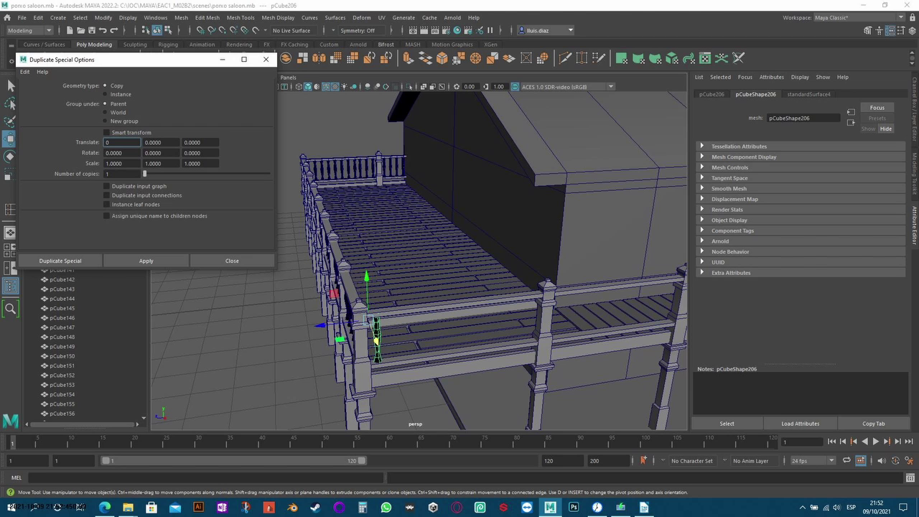
key(Tab)
key(Tab)
text(0.3)
click(145, 261)
text(-0.3)
click(145, 261)
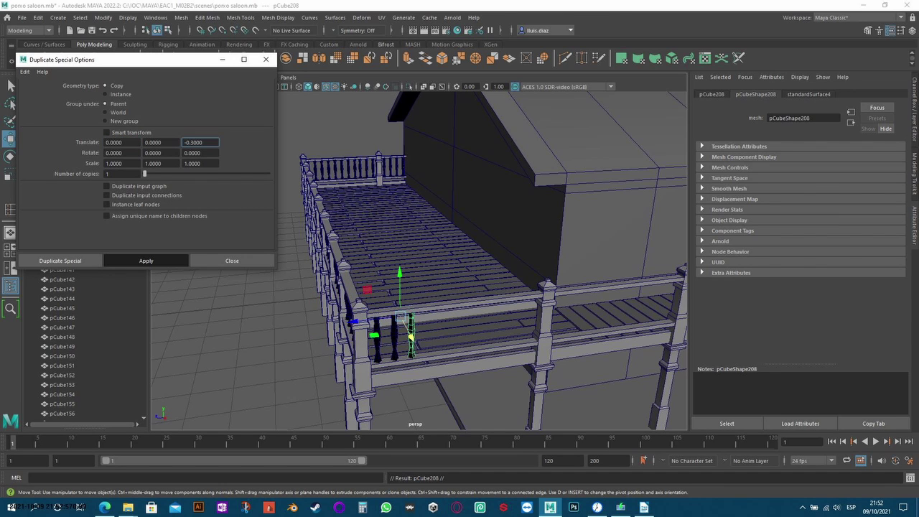
key(ctrl+shift+d)
key(ctrl+shift+d)
key(ctrl+shift+d)
Step: Continue copying balusters along the side railing up to the staircase post, undoing misplaced ones
alt+drag(459, 301, 517, 294)
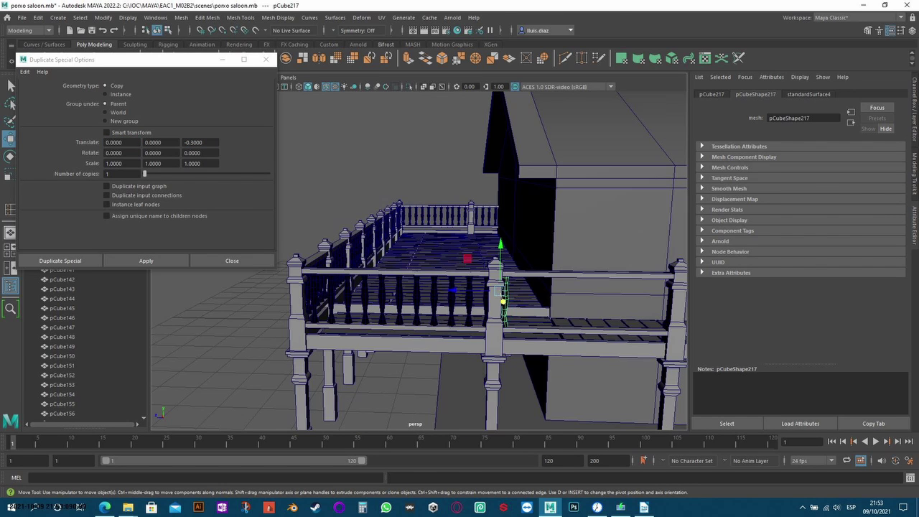
key(ctrl+z)
key(ctrl+z)
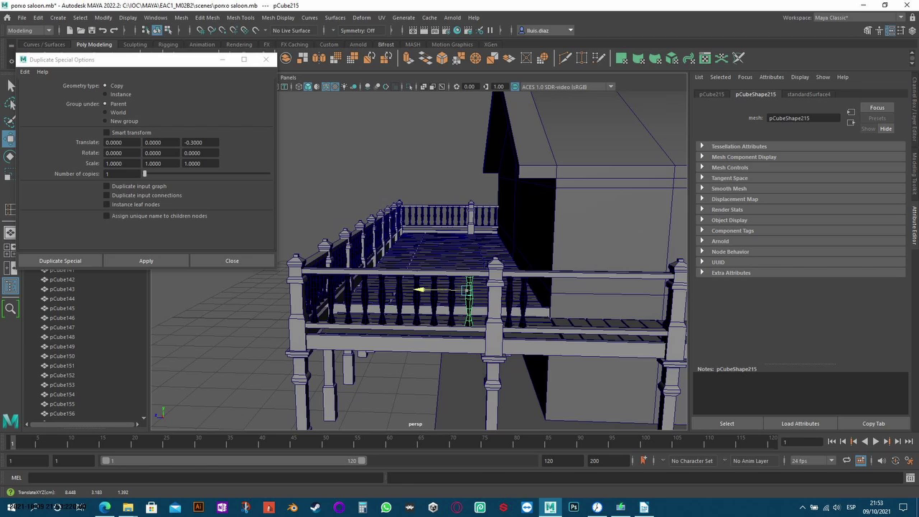
click(145, 261)
key(ctrl+shift+d)
key(ctrl+shift+d)
key(ctrl+shift+d)
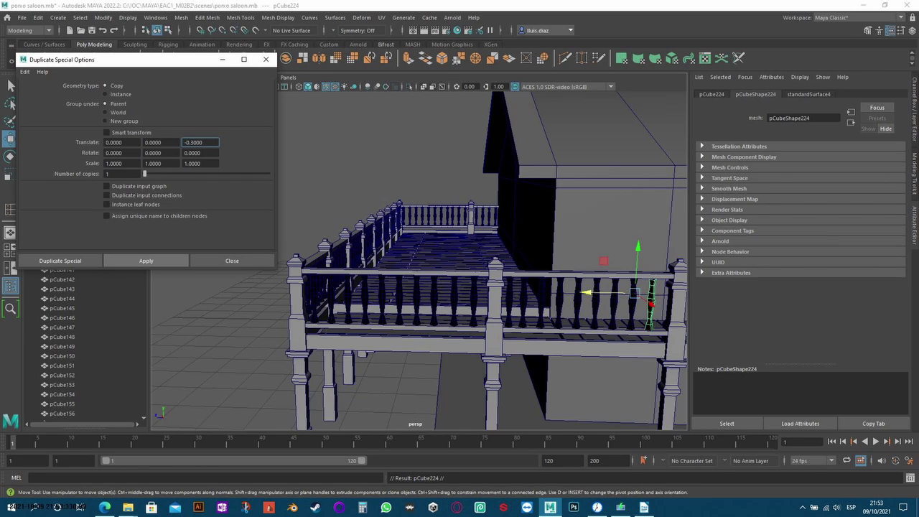
drag(610, 293, 607, 293)
key(ctrl+z)
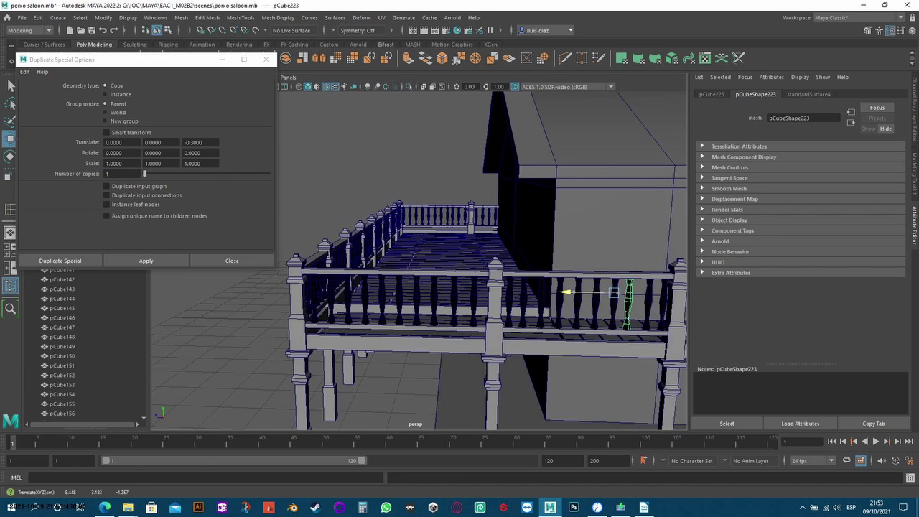
key(ctrl+shift+d)
key(ctrl+shift+d)
key(ctrl+shift+d)
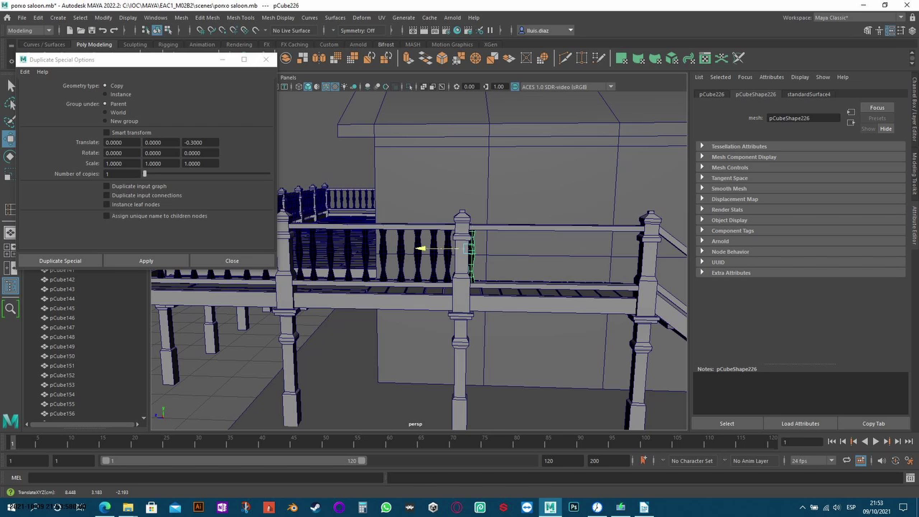
key(ctrl+shift+d)
key(ctrl+shift+d)
key(ctrl+shift+d)
alt+middle_drag(574, 288, 359, 251)
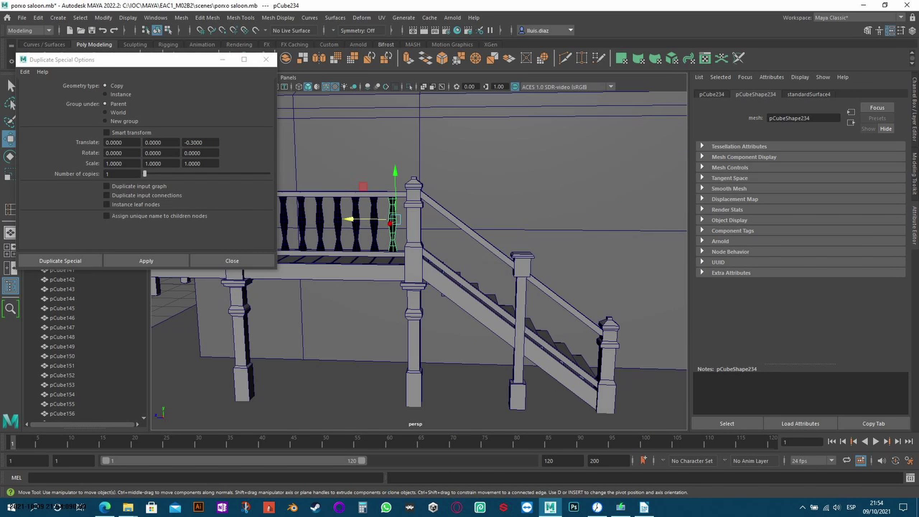
Step: Duplicate the baluster, shrink it, stand it upright, and slide it down onto the stair railing
key(ctrl+shift+d)
scroll(442, 146, up, 3)
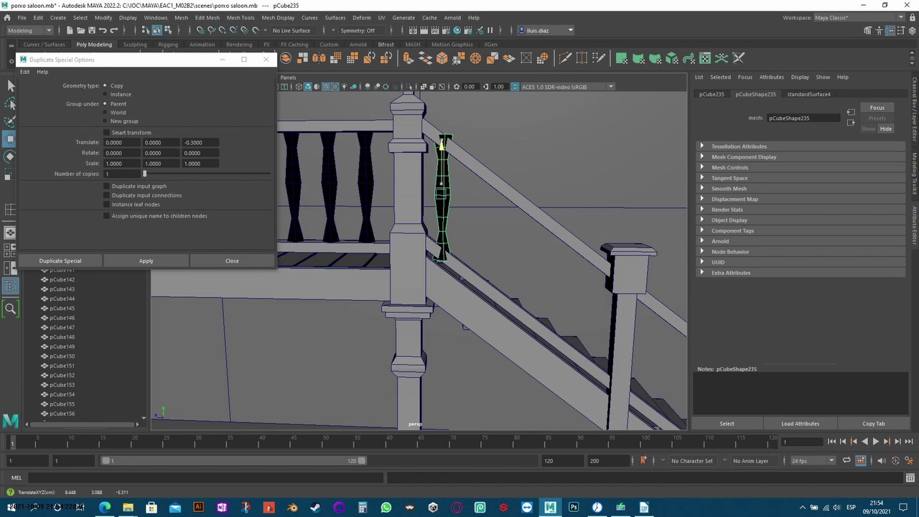
key(r)
mouse_move(440, 192)
mouse_down()
mouse_move(431, 192)
mouse_move(445, 208)
mouse_move(401, 273)
mouse_move(445, 215)
mouse_move(431, 287)
mouse_up()
key(w)
key(F8)
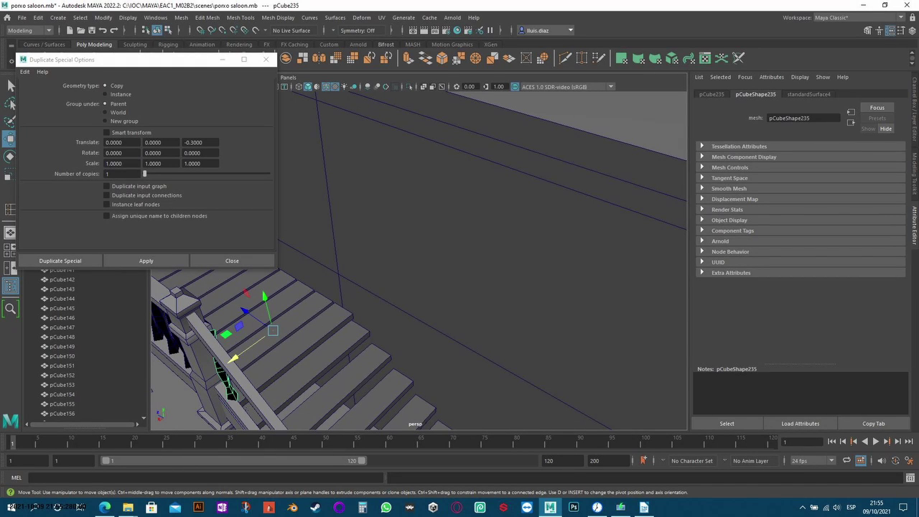
key(e)
drag(266, 344, 267, 308)
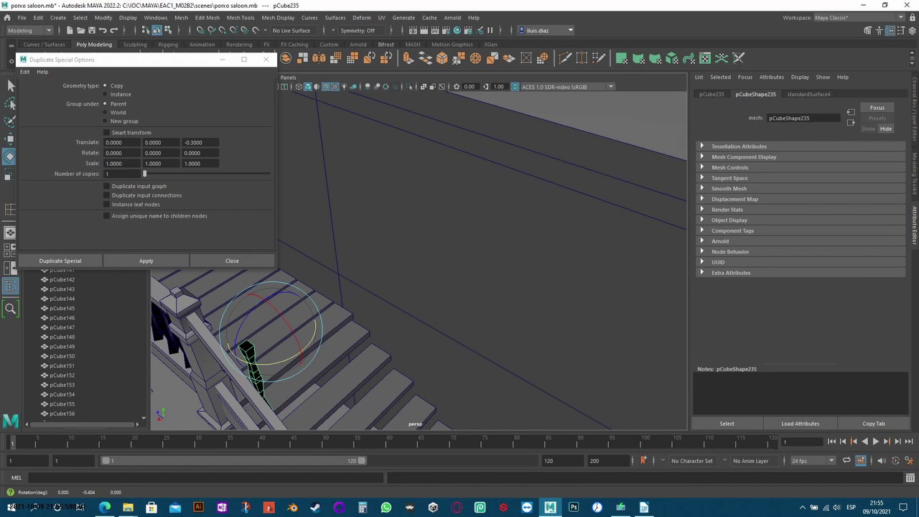
key(w)
drag(248, 355, 216, 371)
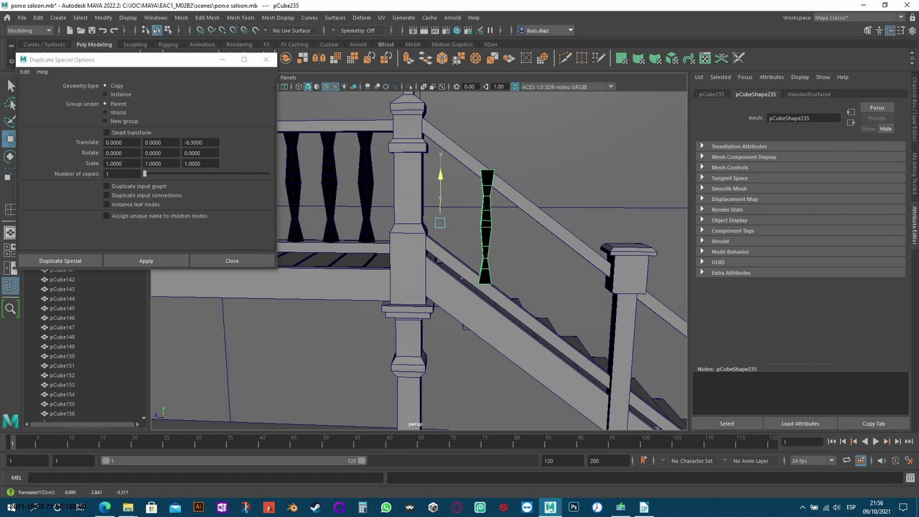
Step: Nudge the stair baluster toward the top post and undo an accidental plank move
drag(395, 227, 364, 226)
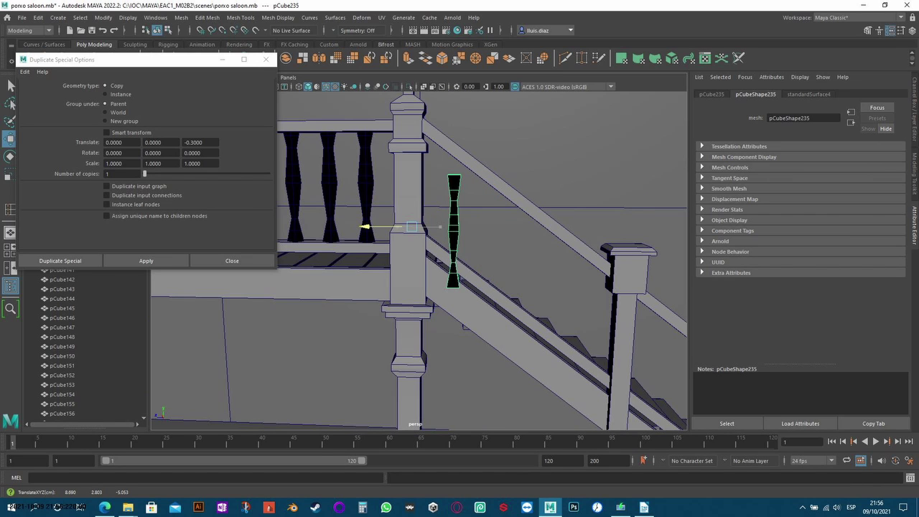
click(364, 227)
click(443, 186)
alt+drag(443, 187, 402, 215)
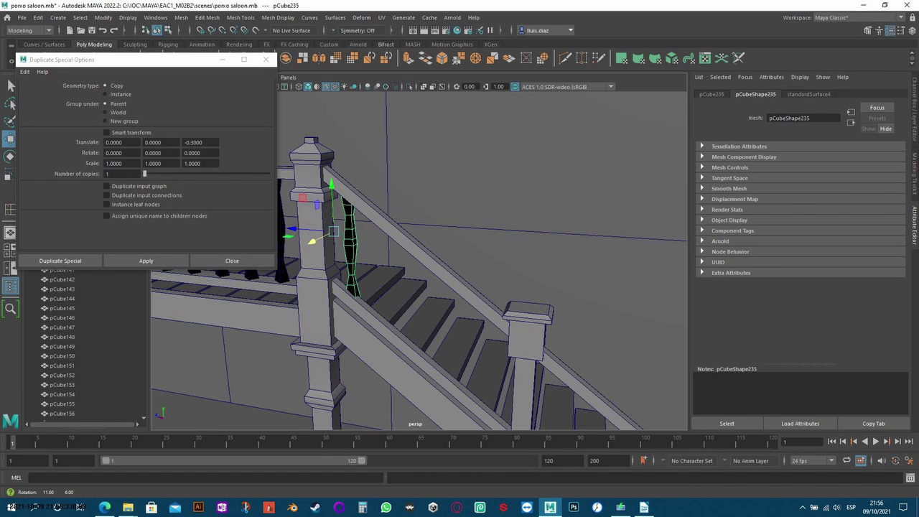
mouse_move(416, 259)
alt+right_down()
mouse_move(460, 236)
mouse_move(474, 244)
mouse_move(452, 244)
mouse_move(438, 273)
alt+right_up()
key(ctrl+z)
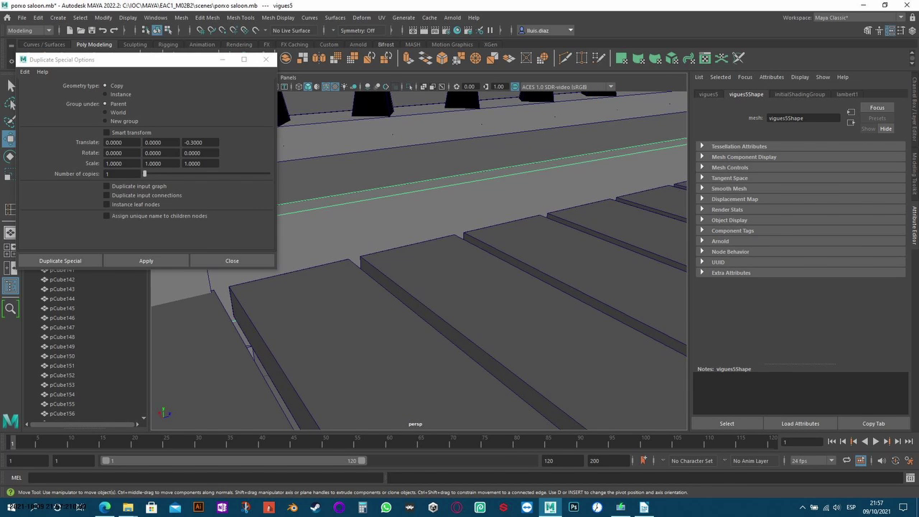
alt+drag(416, 259, 459, 244)
click(348, 215)
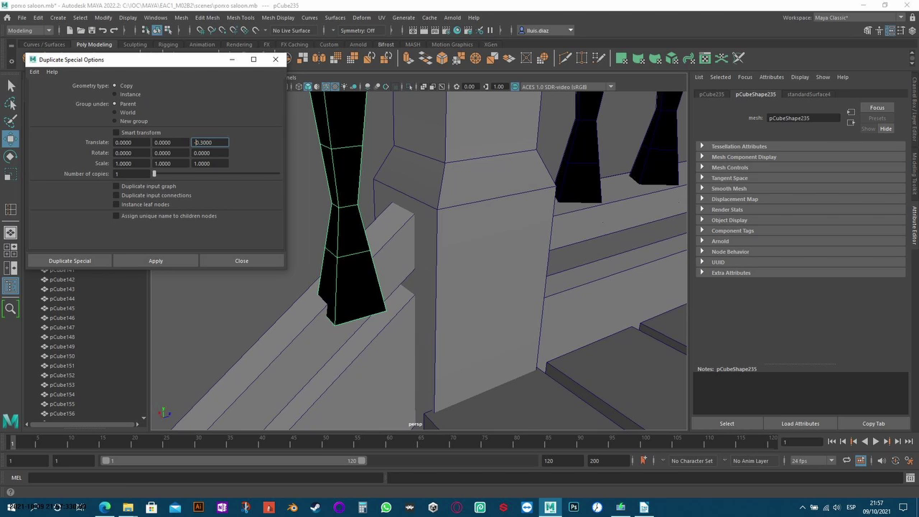
Step: Shift the stair baluster's lower faces into line with the sloping lower rail
mouse_move(502, 209)
alt+mouse_down()
mouse_move(550, 191)
mouse_move(544, 198)
mouse_move(508, 178)
alt+mouse_up()
key(e)
key(w)
click(370, 284)
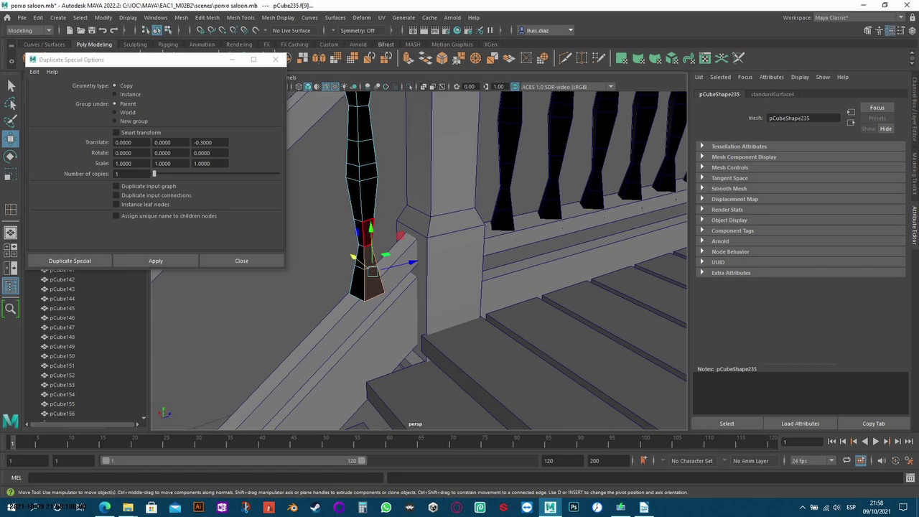
scroll(452, 258, up, 2)
alt+middle_drag(431, 229, 430, 266)
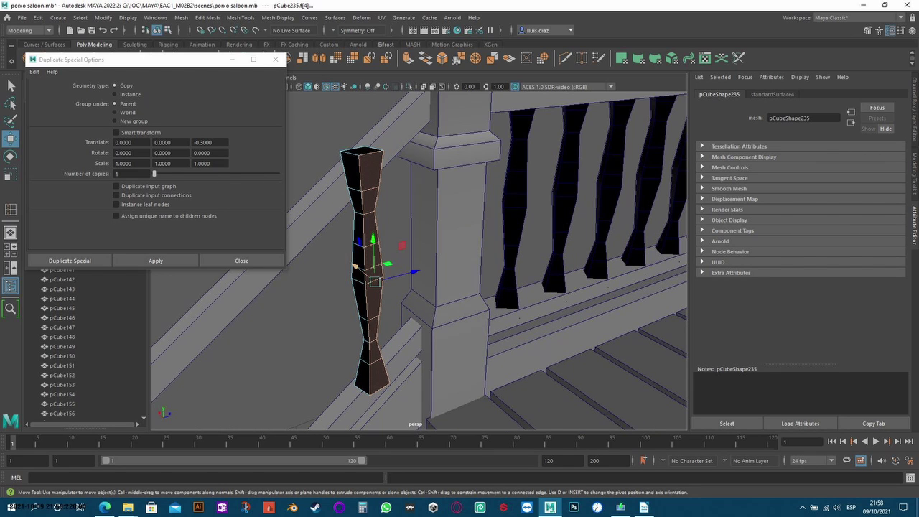
click(374, 281)
mouse_move(354, 267)
mouse_down()
mouse_move(500, 267)
mouse_move(494, 285)
mouse_move(409, 259)
mouse_up()
key(e)
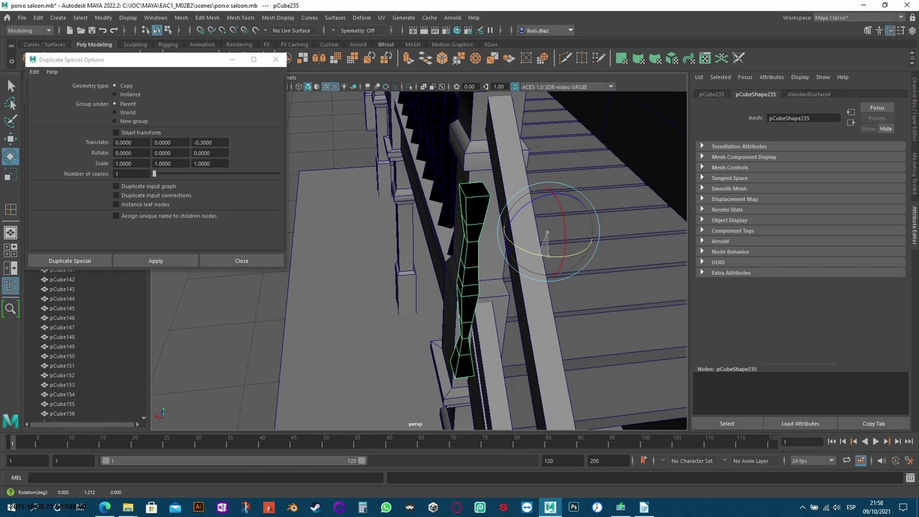
key(w)
drag(531, 232, 549, 231)
mouse_move(431, 273)
alt+mouse_down()
mouse_move(459, 237)
mouse_move(546, 237)
mouse_move(497, 243)
mouse_move(348, 225)
alt+mouse_up()
Step: In face mode, shift the upper faces and lower the top edge to meet the stair rail
right_click(496, 243)
right_click(348, 225)
click(348, 251)
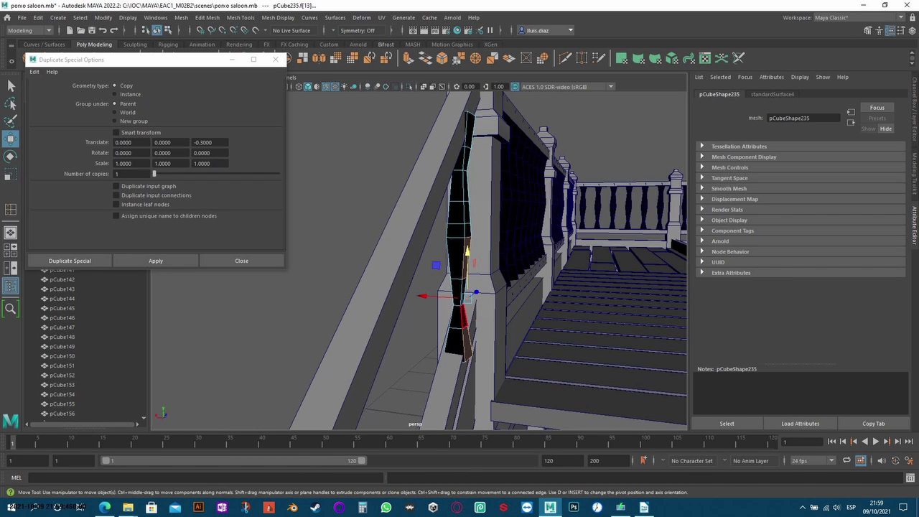
click(470, 179)
mouse_move(424, 238)
mouse_down()
mouse_move(414, 239)
mouse_move(425, 238)
mouse_up()
click(472, 112)
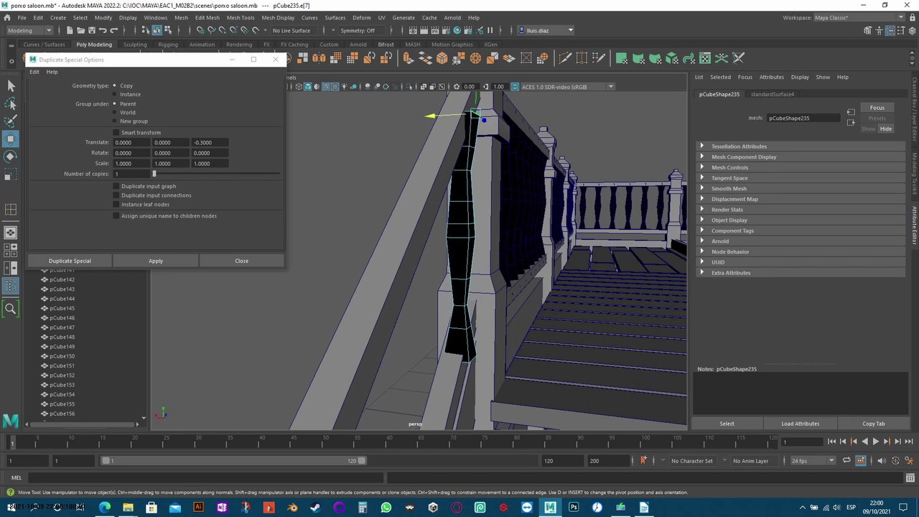
mouse_move(471, 113)
mouse_down()
mouse_move(470, 130)
mouse_move(428, 132)
mouse_up()
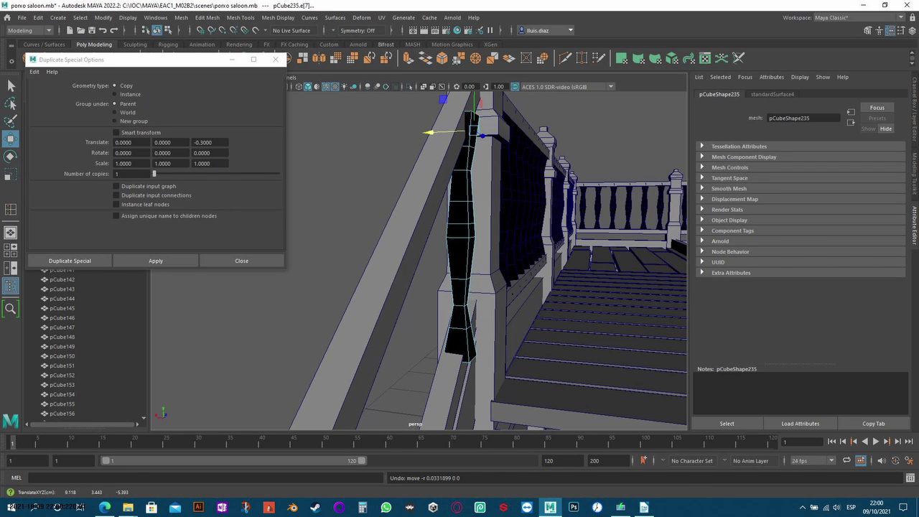
click(483, 265)
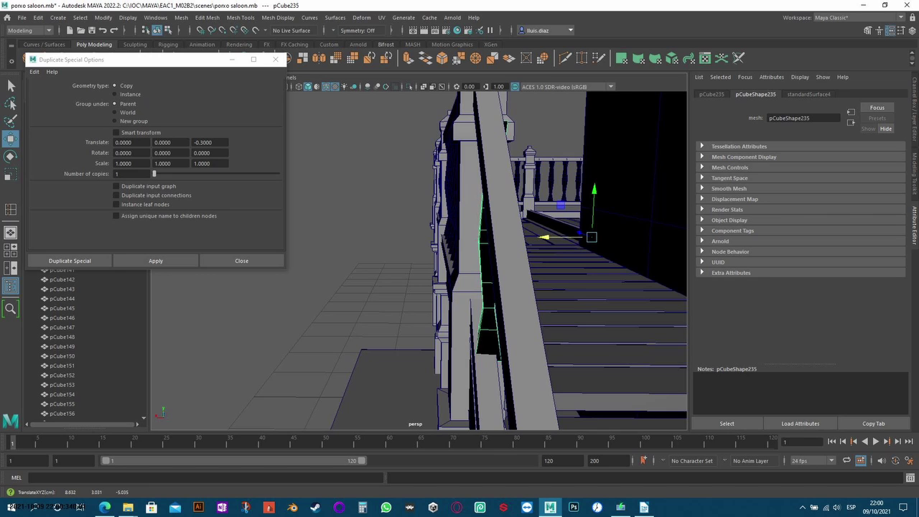
mouse_move(482, 266)
alt+mouse_down()
mouse_move(445, 259)
mouse_move(441, 301)
alt+mouse_up()
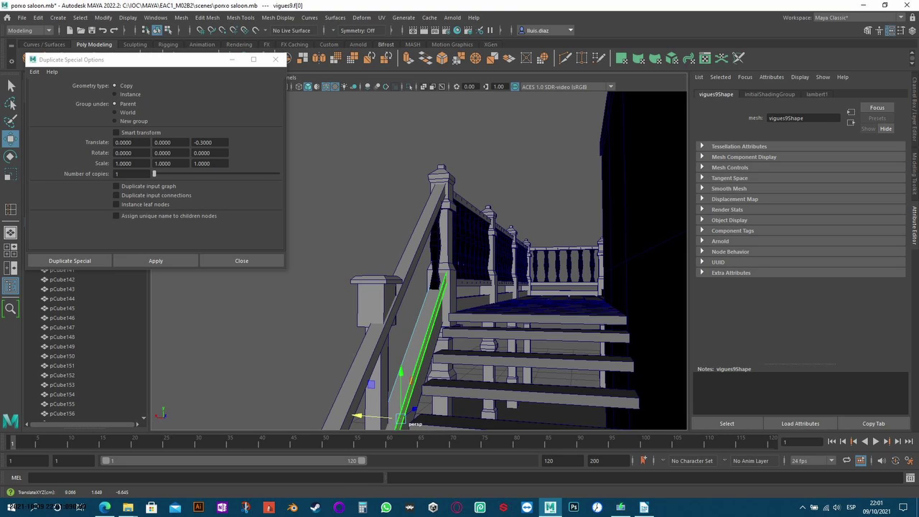
right_click(310, 243)
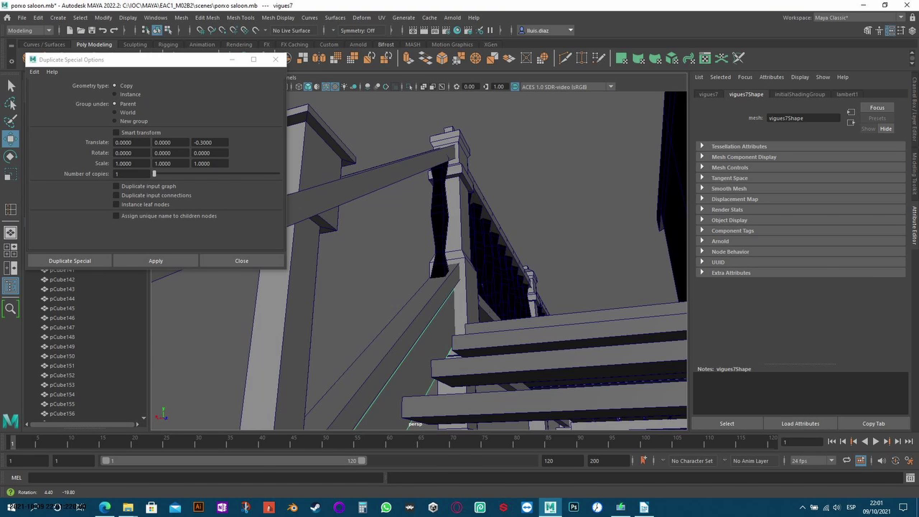
alt+drag(430, 288, 401, 295)
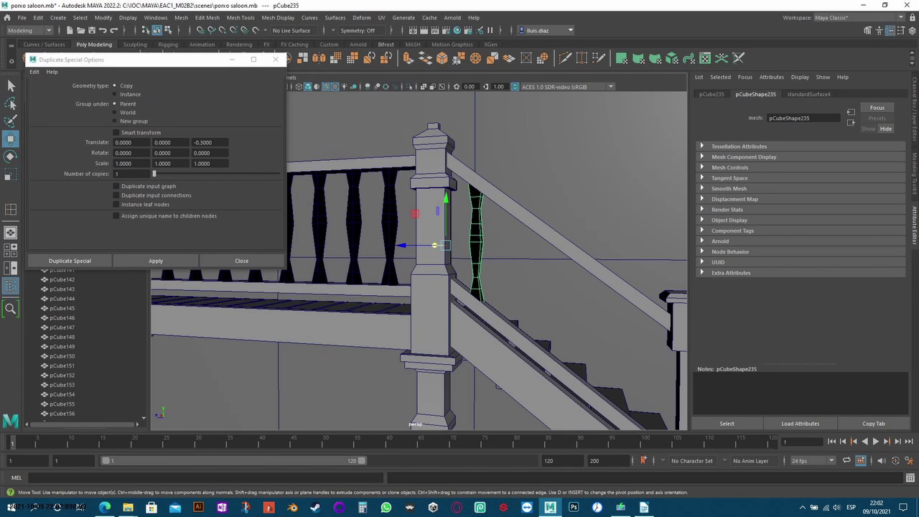
Step: Save the scene, then try Y offsets of 0.1 and -0.1 for the next baluster copy
key(ctrl+s)
click(171, 142)
text(0.1)
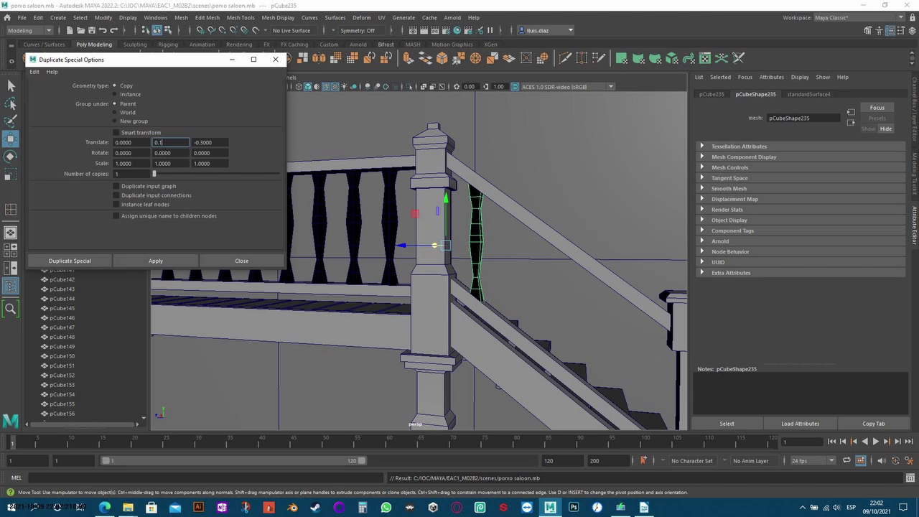
key(Return)
text(-0.1)
key(Return)
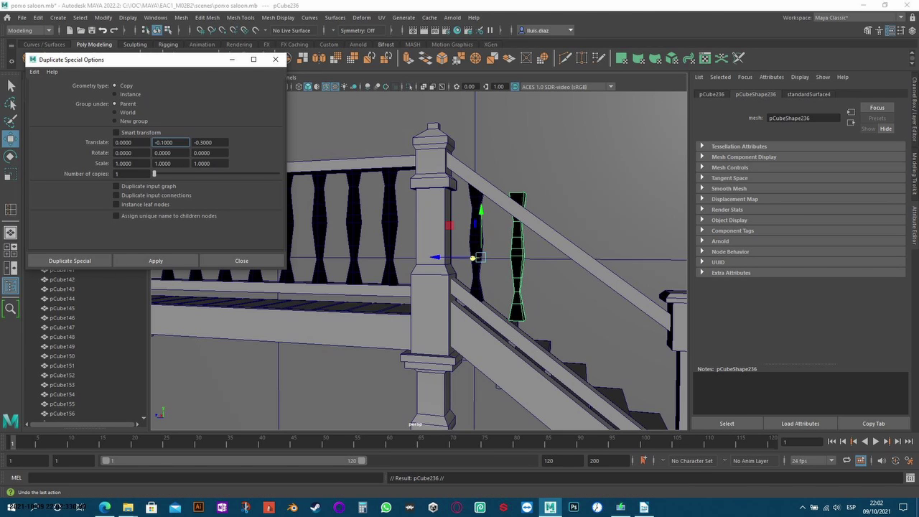
Step: Undo the misplaced copies and settle on a -0.25 Y offset for the baluster copy
key(ctrl+z)
text(-0.2)
key(Return)
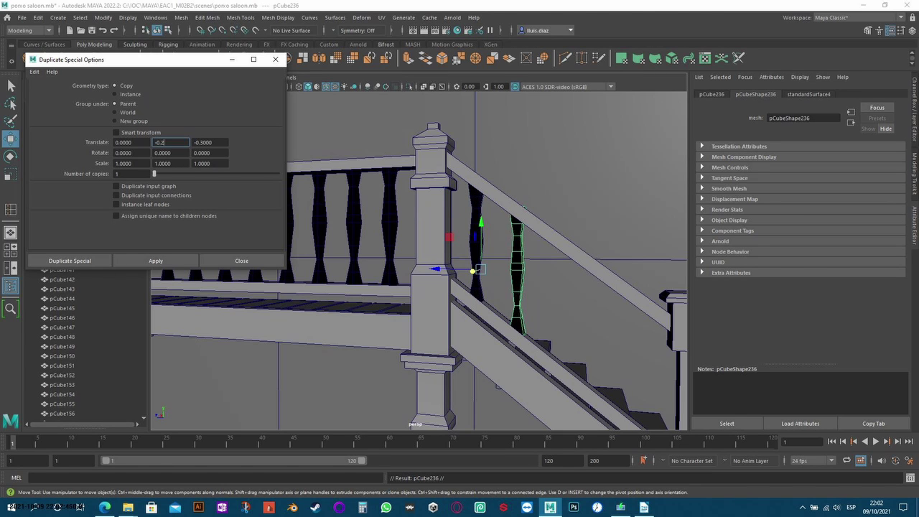
key(ctrl+z)
key(BackSpace)
text(25)
key(Return)
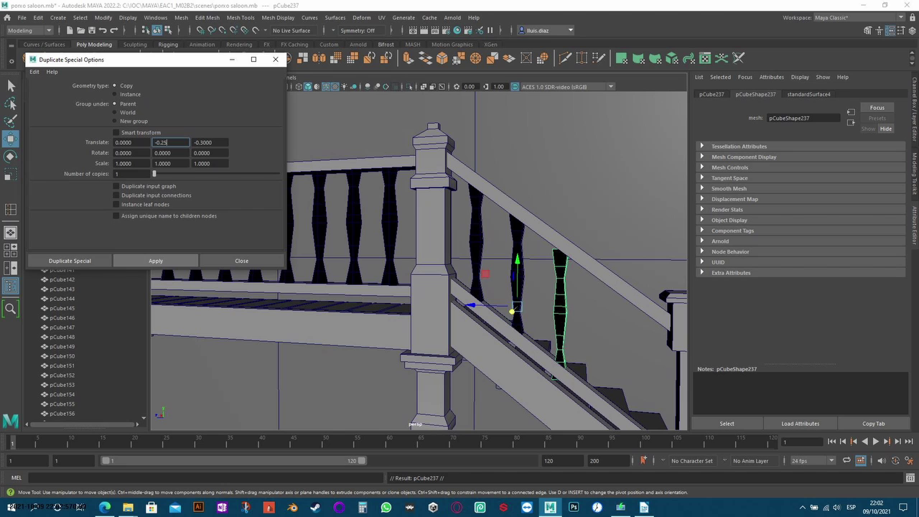
Step: Add four more balusters up the staircase railing, save, and collapse viguesPorxo in the Outliner
click(516, 255)
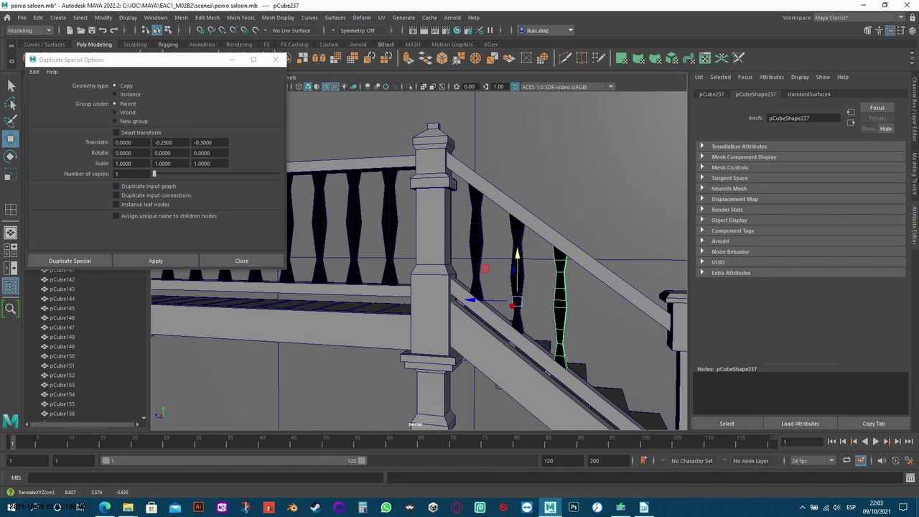
scroll(419, 260, down, 2)
key(ctrl+shift+d)
key(ctrl+shift+d)
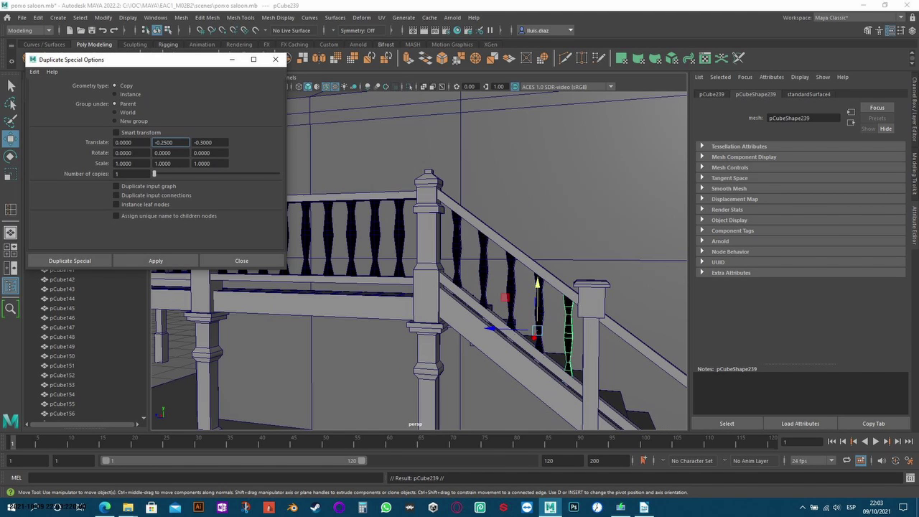
scroll(419, 259, down, 2)
key(ctrl+shift+d)
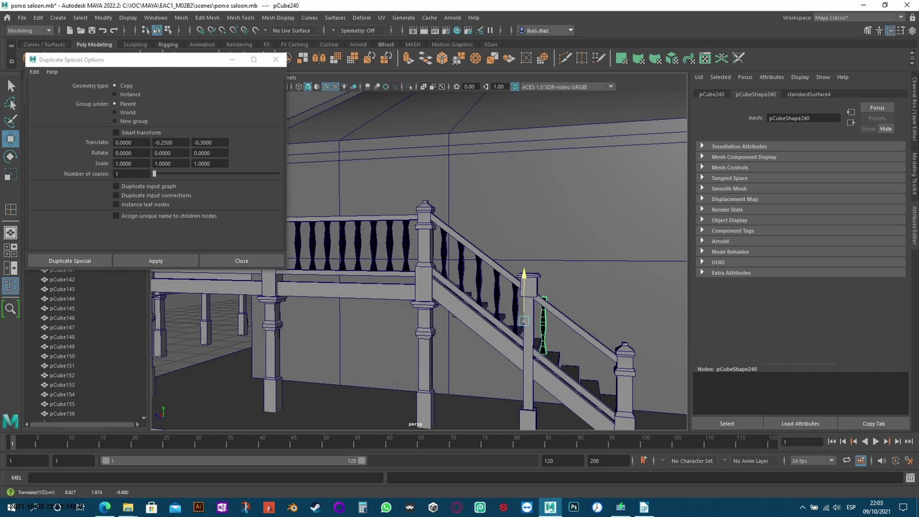
key(ctrl+shift+d)
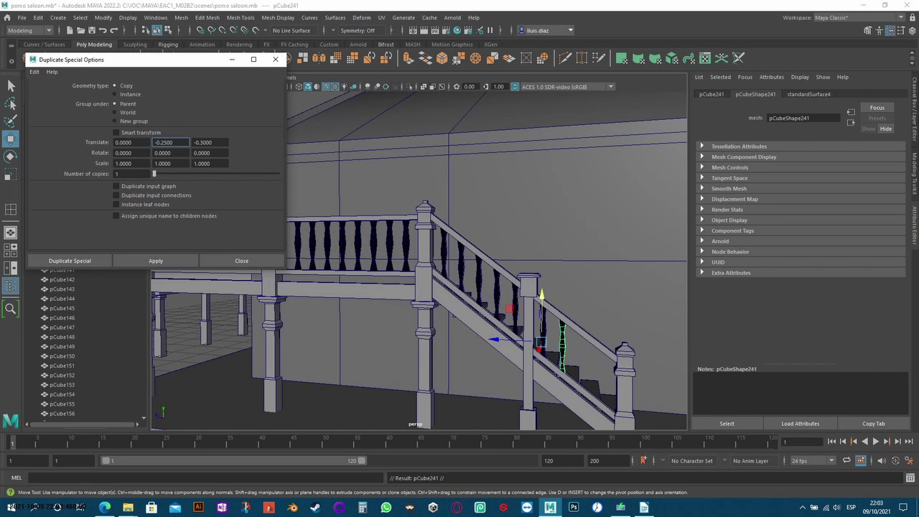
key(ctrl+shift+d)
key(ctrl+shift+d)
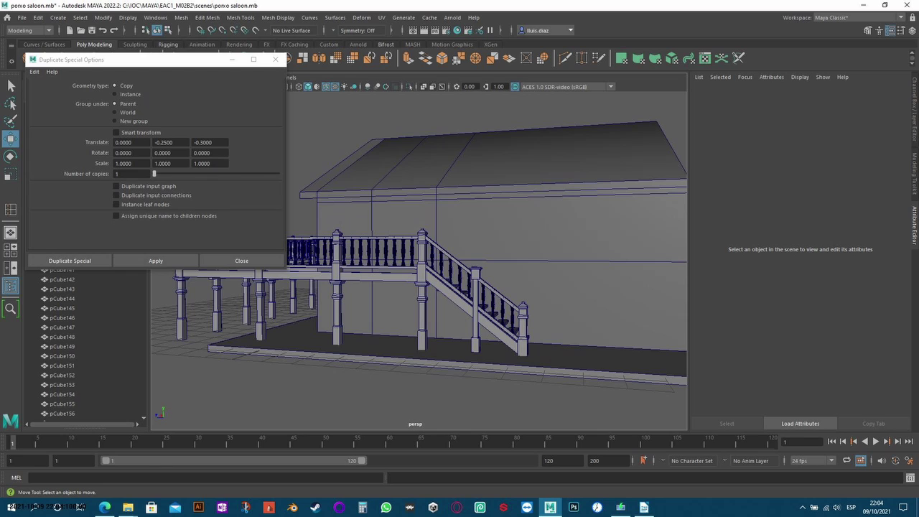
key(ctrl+s)
click(36, 222)
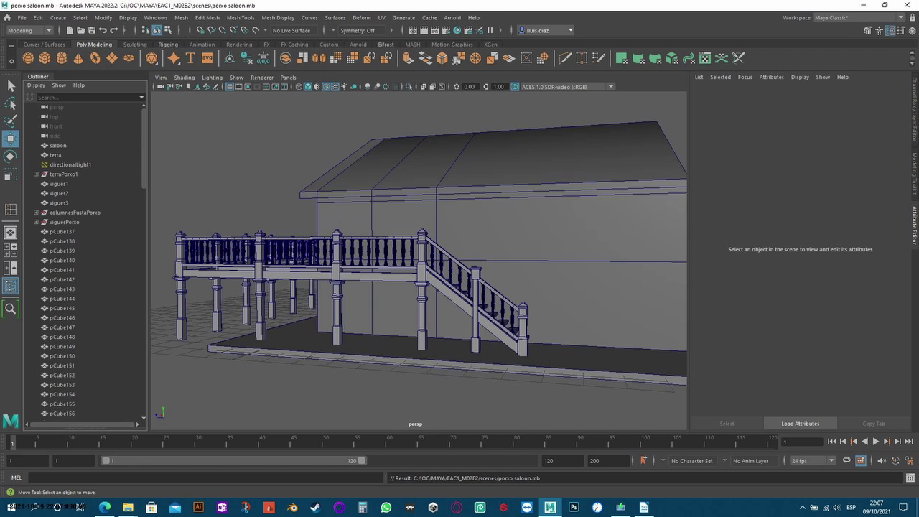
Step: Orbit and zoom the perspective view to inspect the saloon's raised porch and staircase
alt+drag(416, 252, 294, 240)
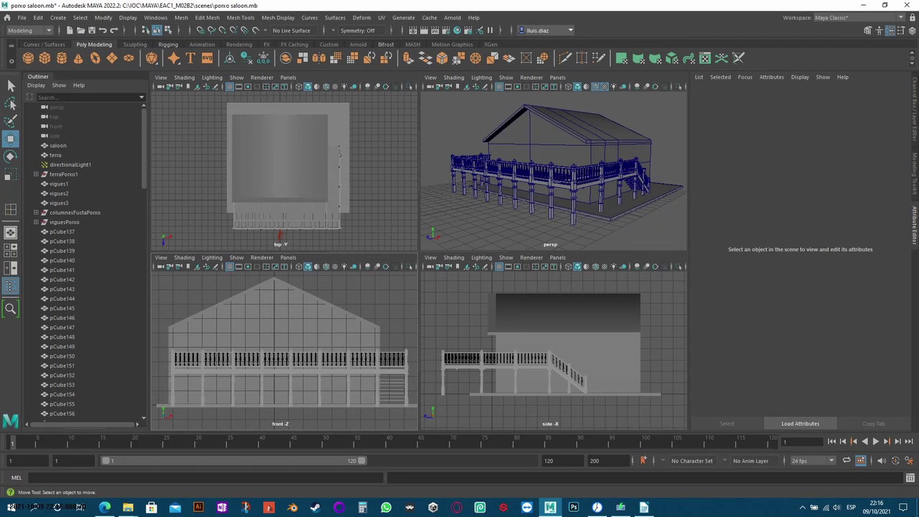
scroll(528, 358, down, 1)
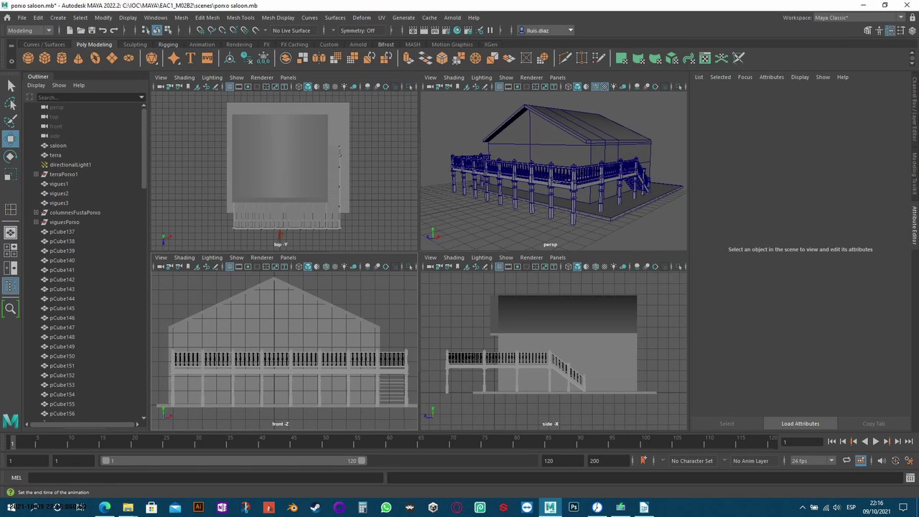